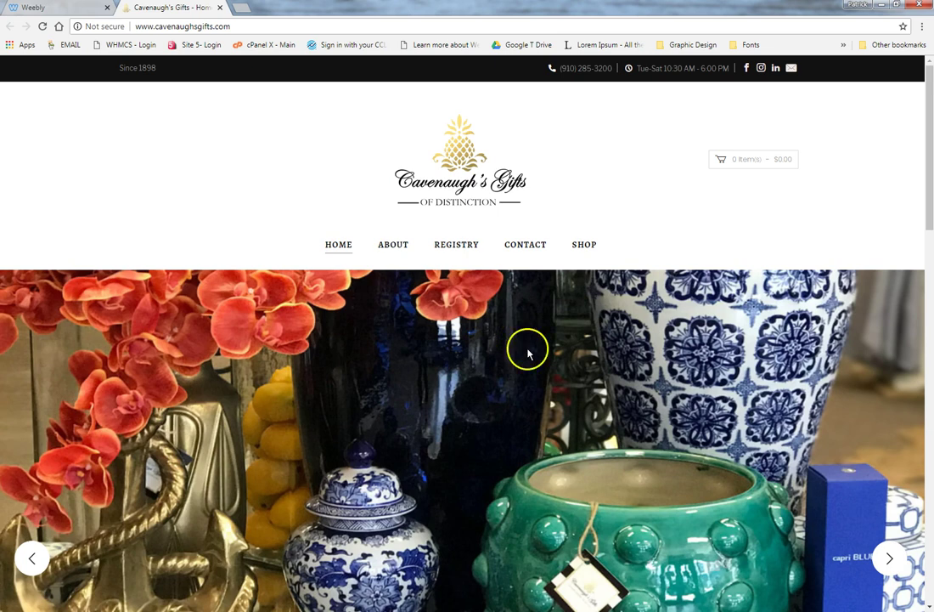
# Examine the Cavenaugh's Gifts home page, advancing the shop category carousel to Baby, Jewelry and Home and viewing the Instagram feed.
pyautogui.scroll(-3, 546, 327)
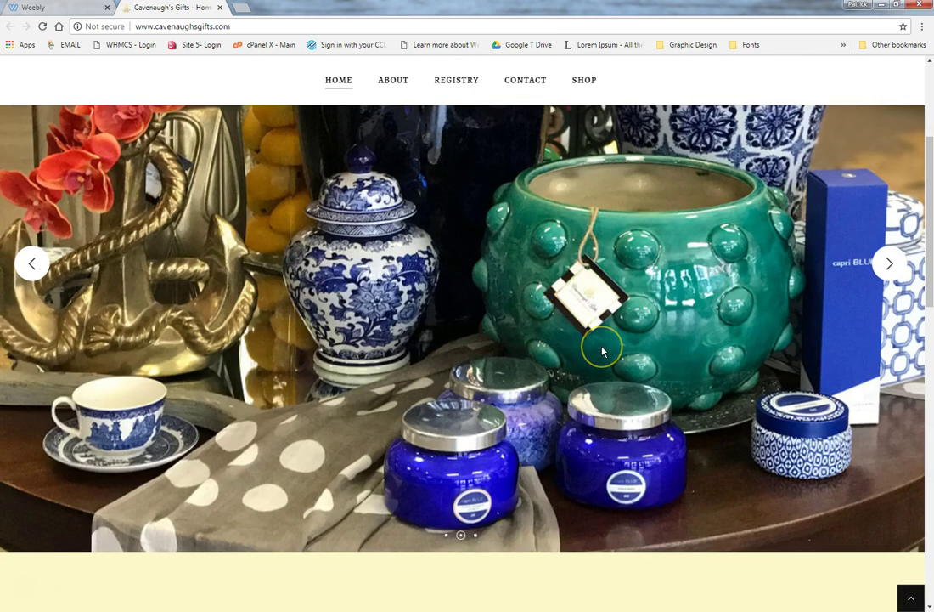
pyautogui.scroll(-3, 603, 346)
pyautogui.scroll(-3, 601, 348)
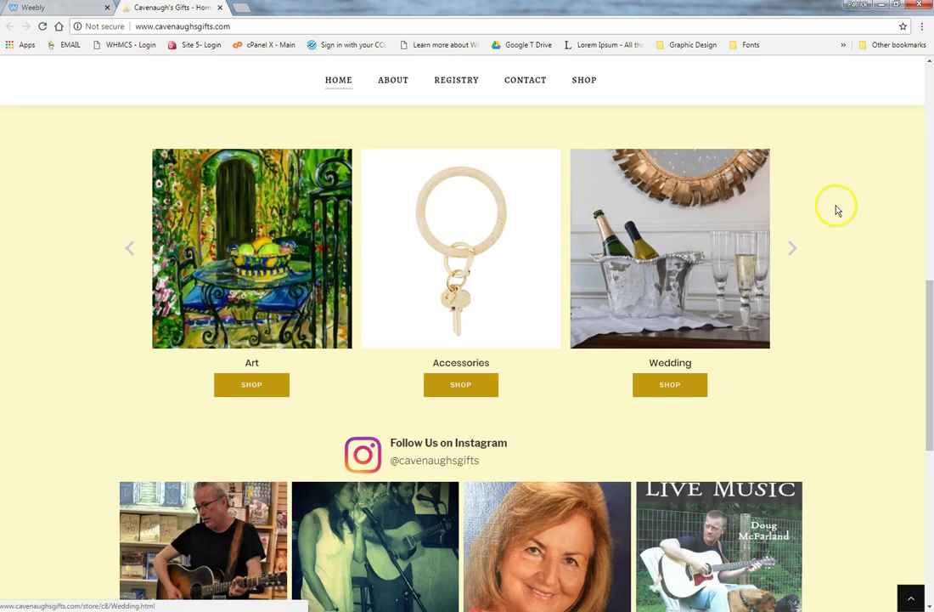
pyautogui.click(793, 247)
pyautogui.click(791, 249)
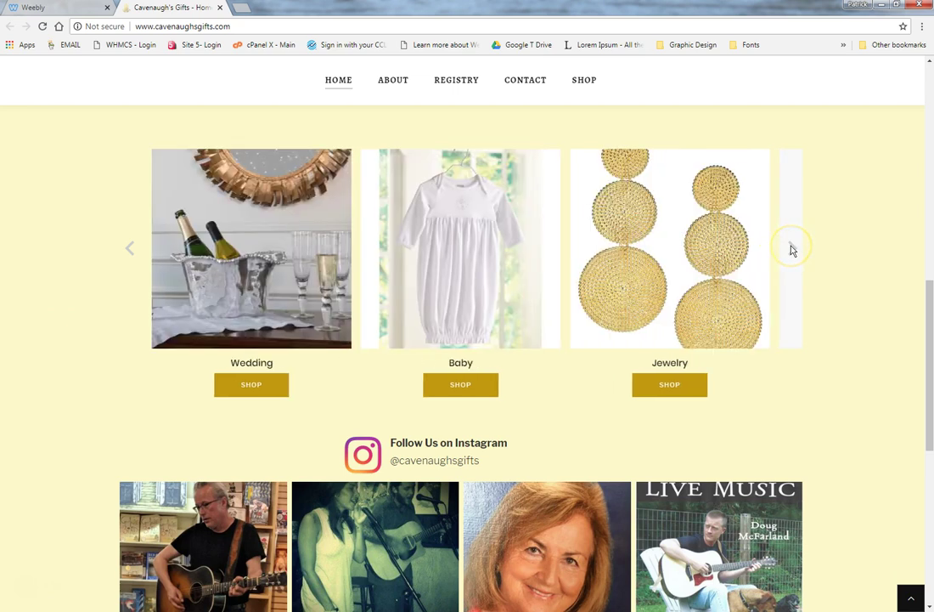
pyautogui.click(791, 248)
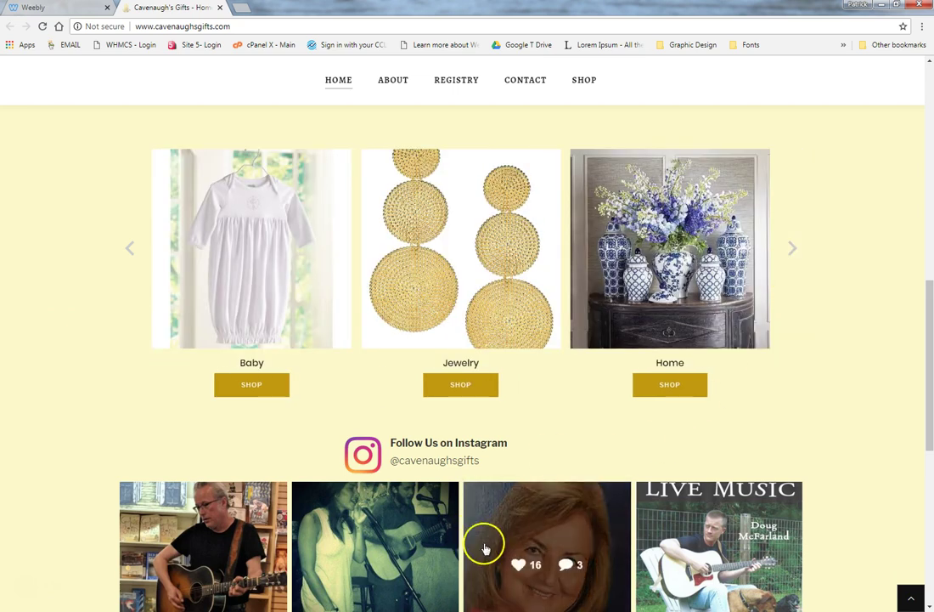
pyautogui.scroll(-3, 505, 531)
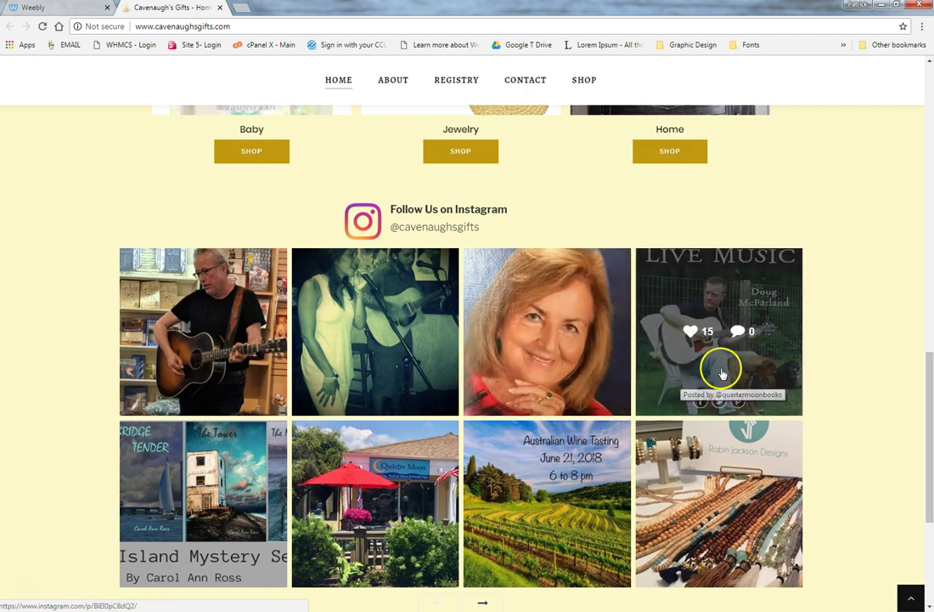
pyautogui.scroll(15, 764, 412)
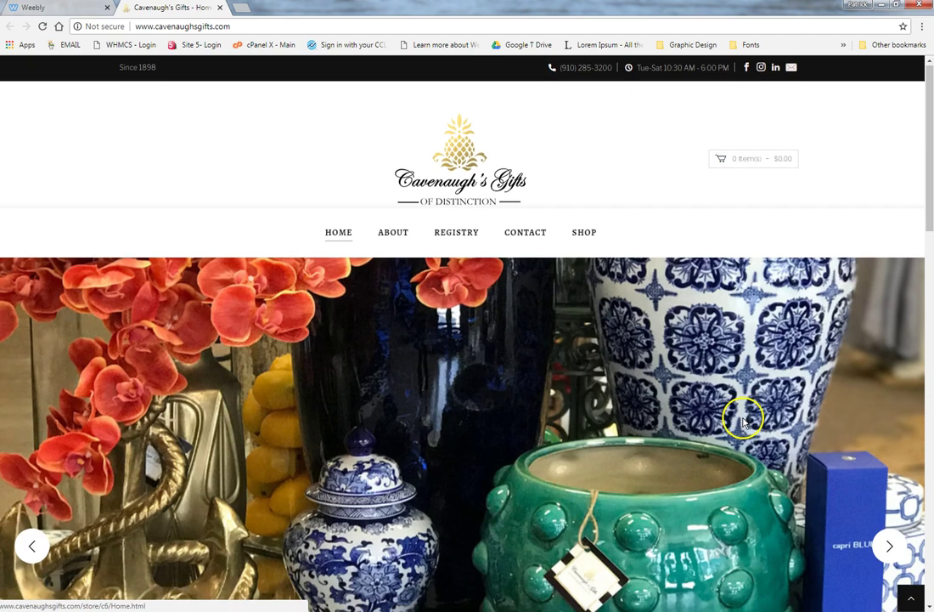
# Switch to the Weebly editor and open the site's About page for editing.
pyautogui.click(74, 11)
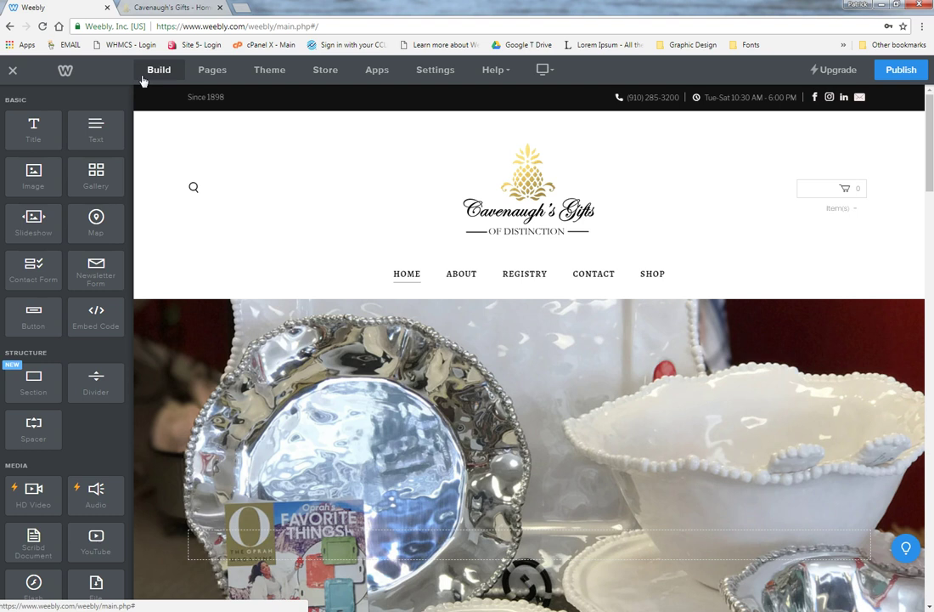
pyautogui.click(61, 272)
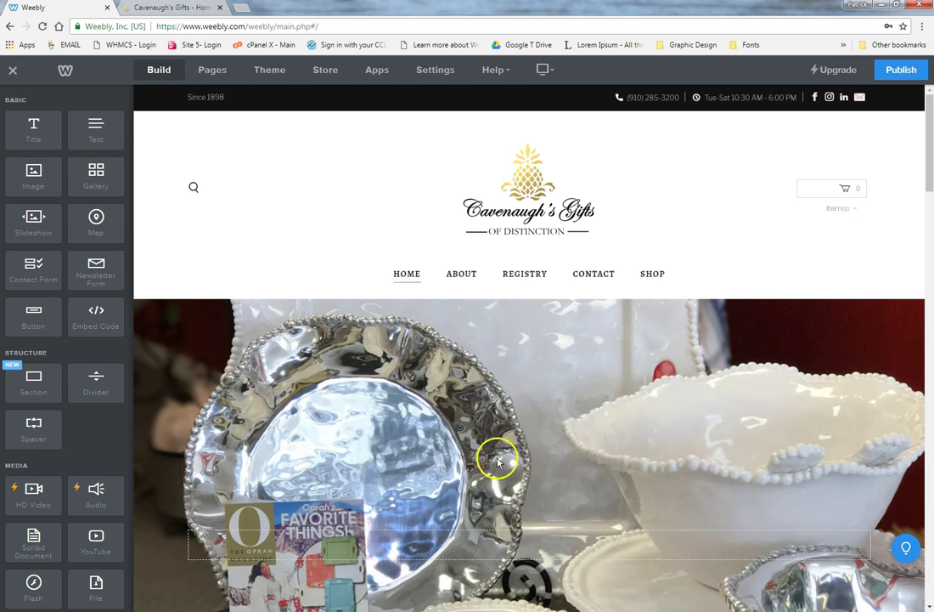
pyautogui.click(460, 274)
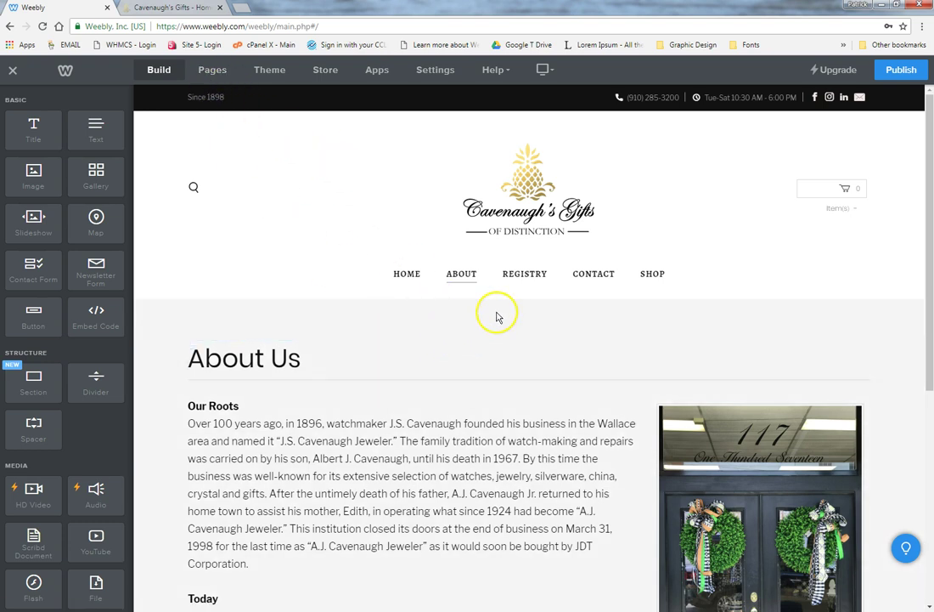
# Add a full-width text element to the About page, below the Today paragraph and the storefront photo.
pyautogui.scroll(-3, 507, 335)
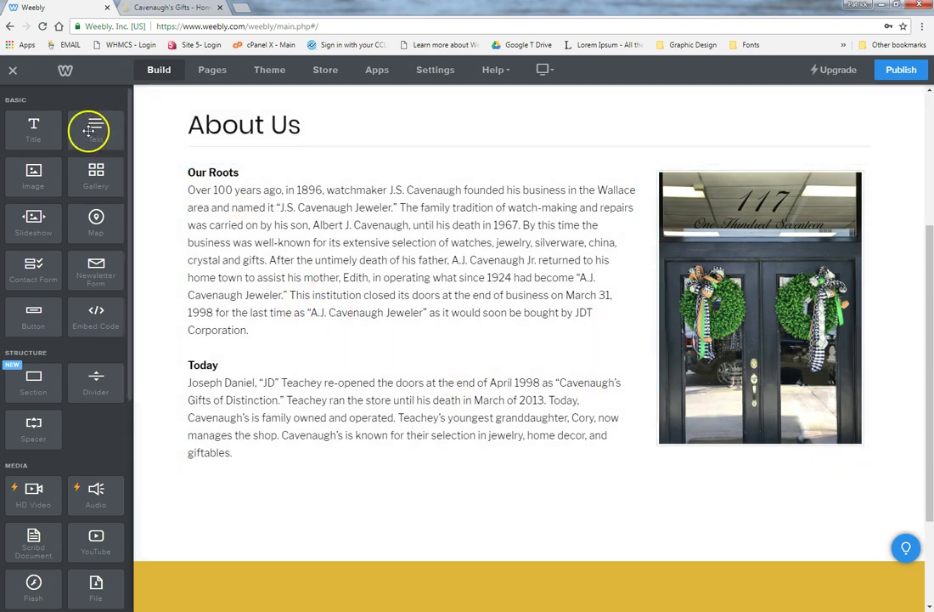
pyautogui.moveTo(90, 132); pyautogui.dragTo(508, 507)
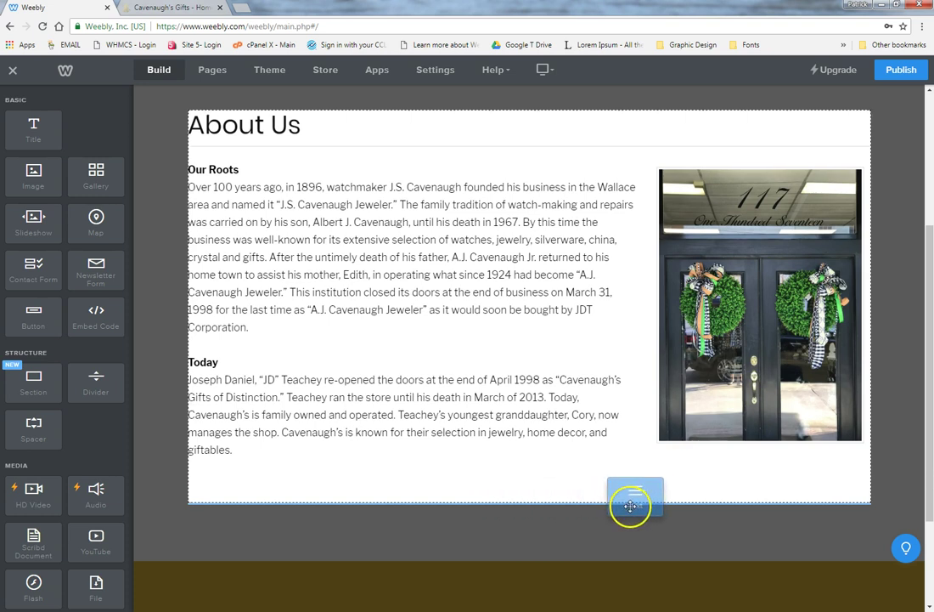
pyautogui.moveTo(669, 505); pyautogui.dragTo(432, 511)
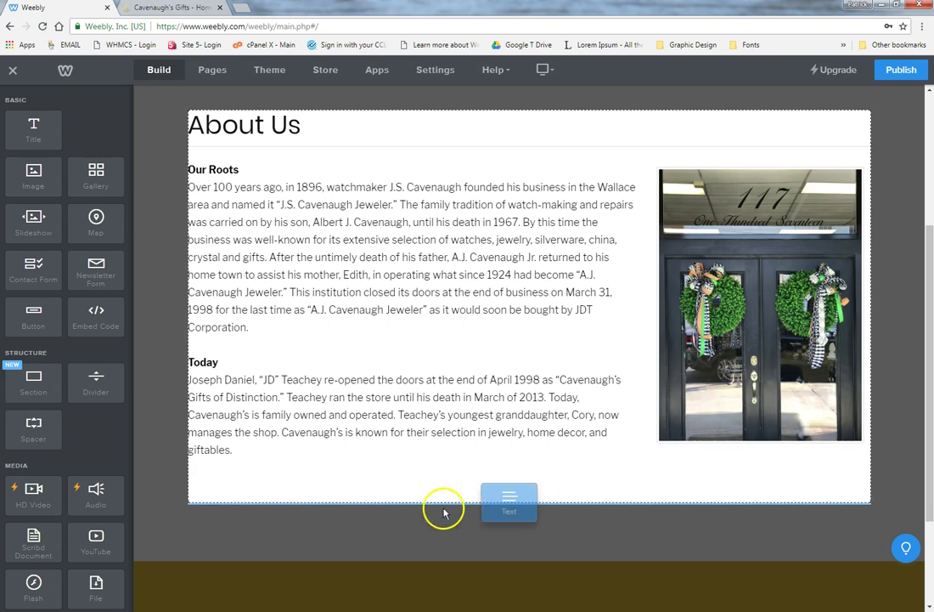
pyautogui.moveTo(443, 510); pyautogui.dragTo(441, 507)
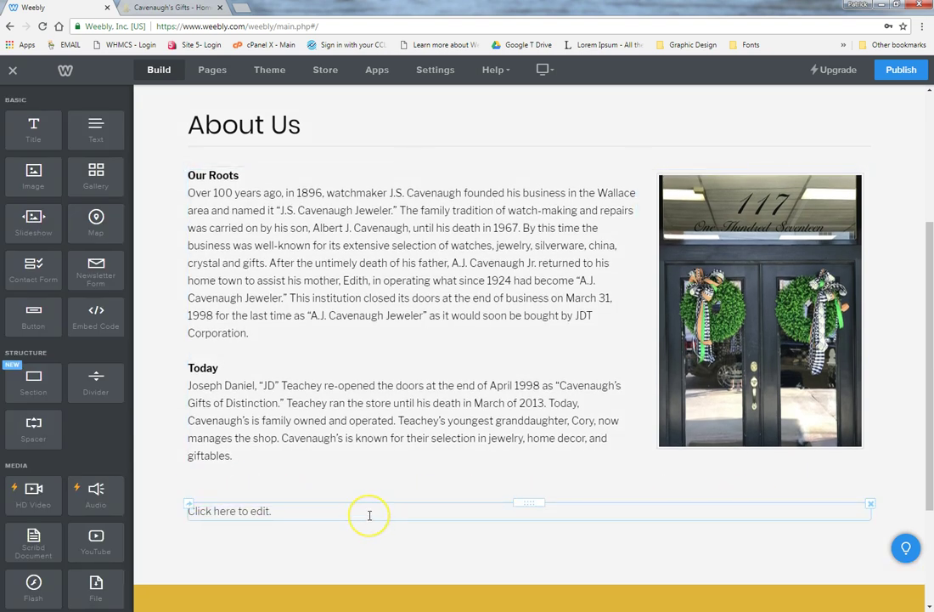
# Enter the placeholder text "kjdhfjkhs dfkjh sdfkjh sdfkjsdh flkjsdh f lksdjfh" in the new text element.
pyautogui.click(280, 511)
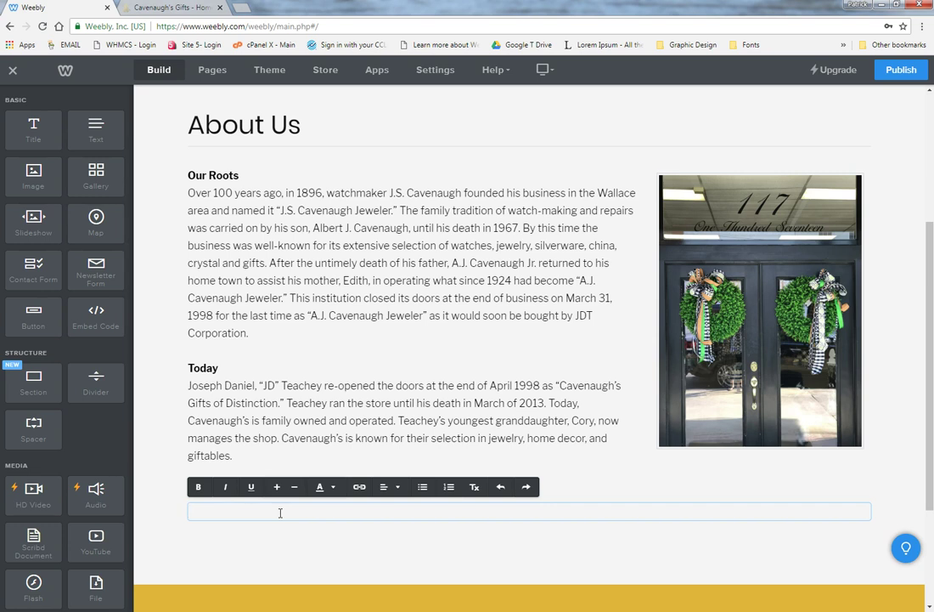
pyautogui.rightClick(281, 514)
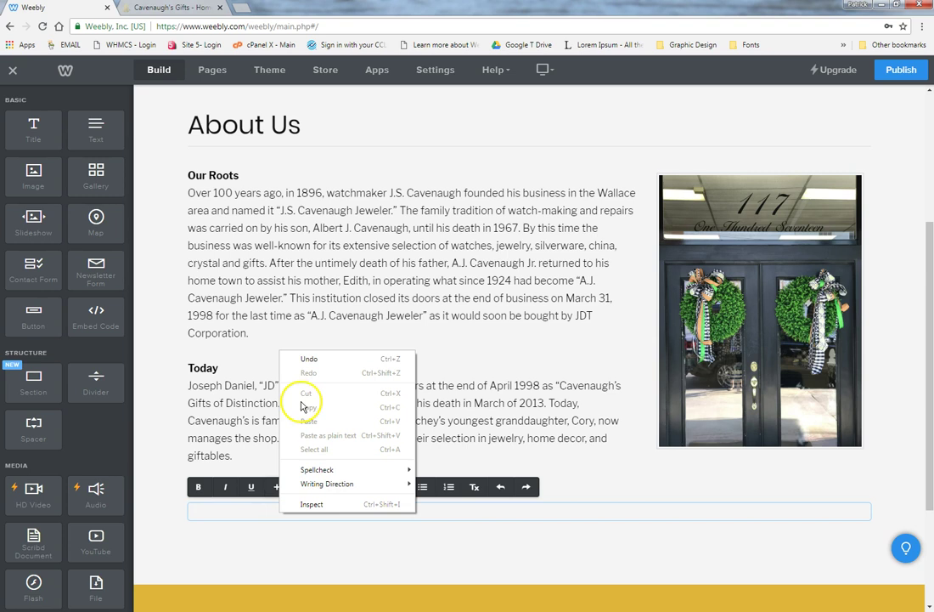
pyautogui.click(210, 515)
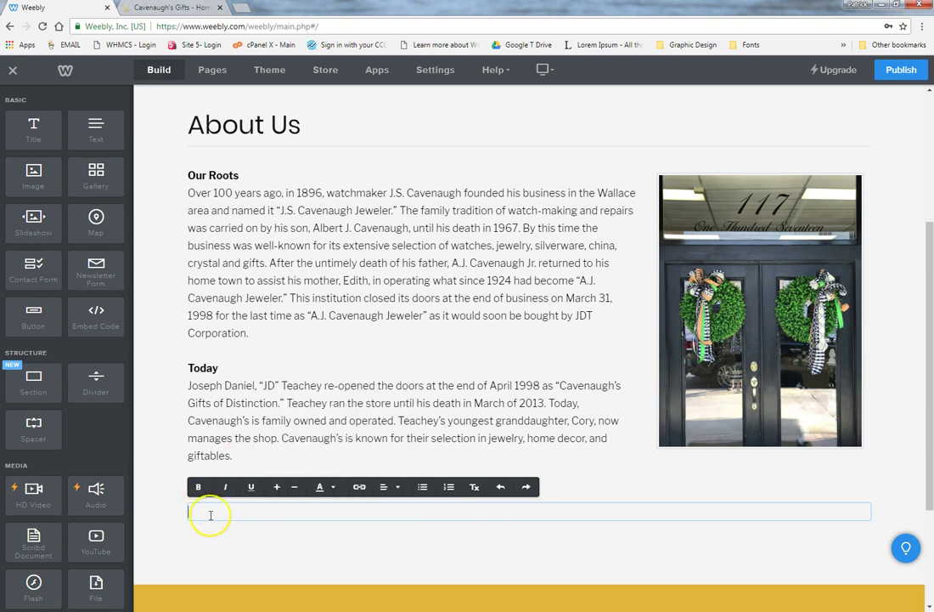
pyautogui.write('kjdhfjkhs dfkj')
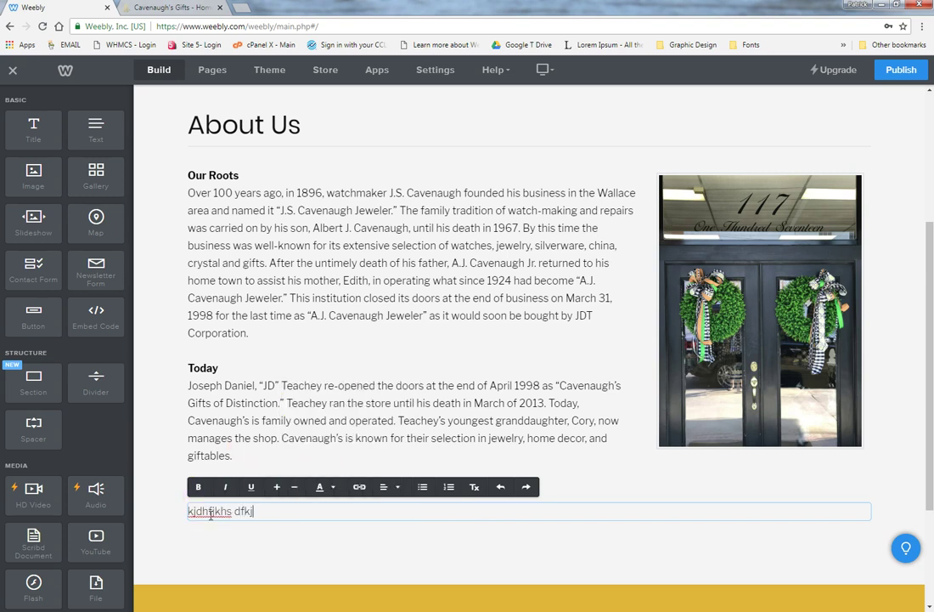
pyautogui.write('h sdfkjh sdfkjsdh flkjsdh f lksdjfh')
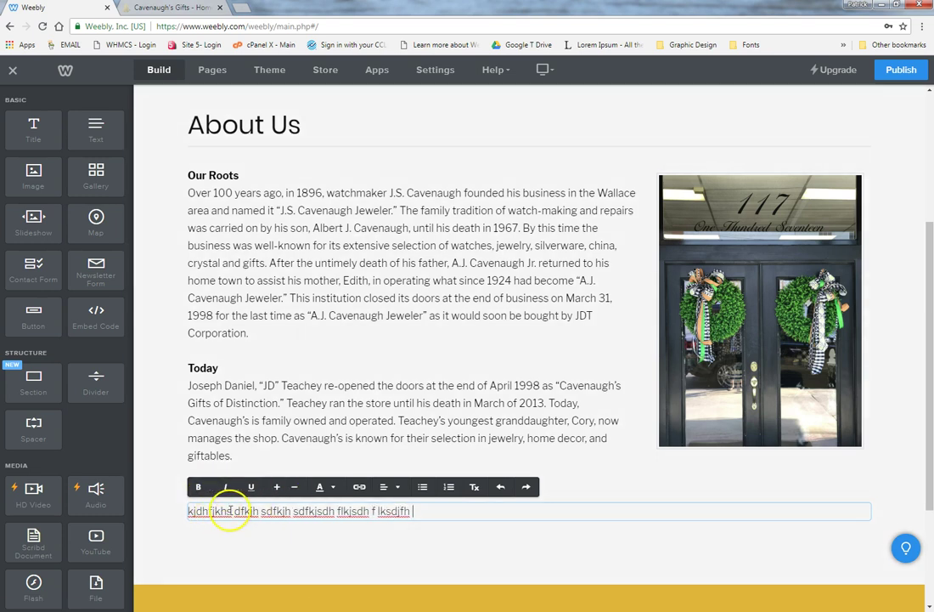
# Make the first placeholder word "kjdhfjkhs" bold and italic, enlarge it by two size increments and colour it green.
pyautogui.doubleClick(229, 511)
pyautogui.click(199, 490)
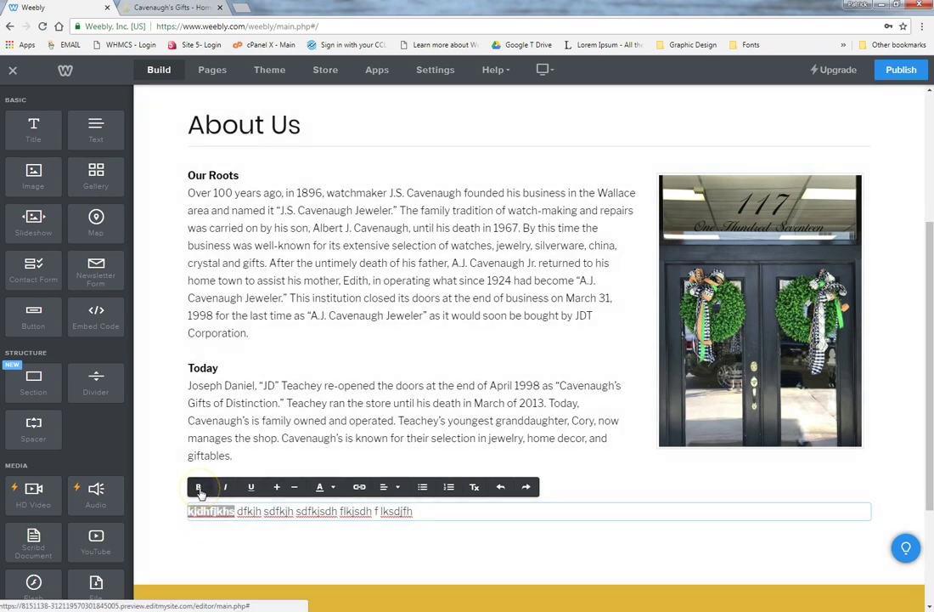
pyautogui.click(225, 487)
pyautogui.click(277, 487)
pyautogui.click(277, 489)
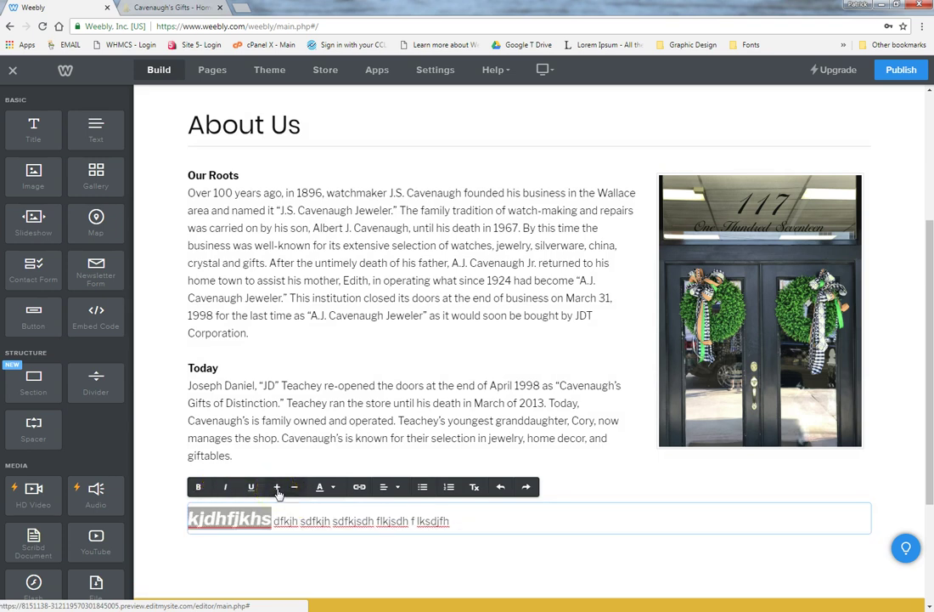
pyautogui.click(324, 487)
pyautogui.moveTo(416, 441)
pyautogui.mouseDown()
pyautogui.moveTo(507, 358)
pyautogui.moveTo(500, 350)
pyautogui.moveTo(547, 344)
pyautogui.moveTo(542, 388)
pyautogui.mouseUp()
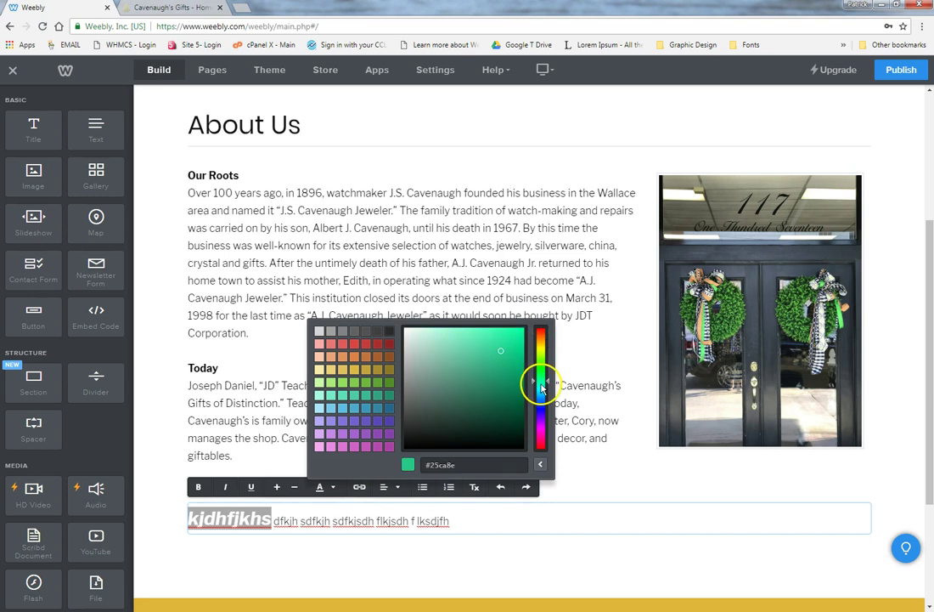
pyautogui.click(498, 362)
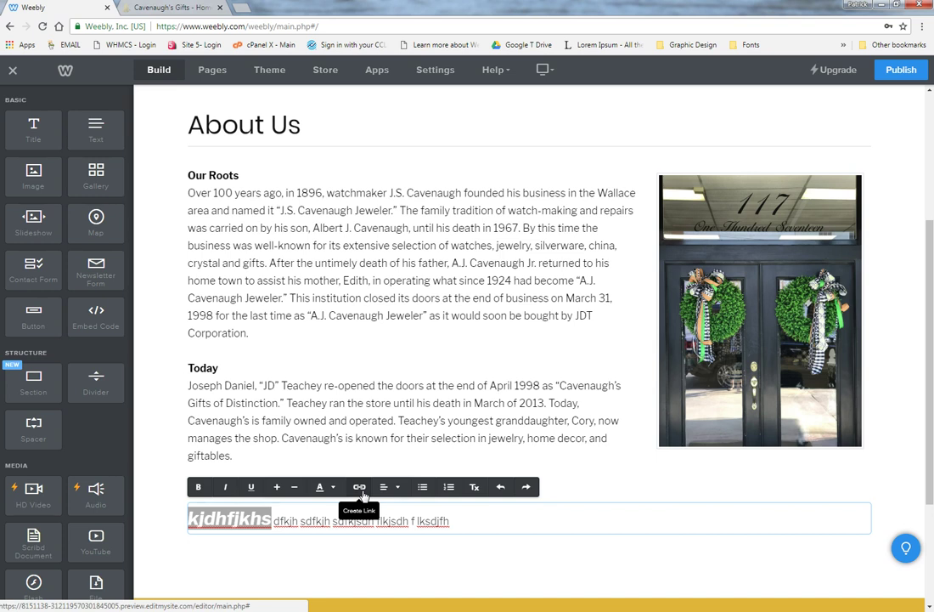
pyautogui.click(312, 506)
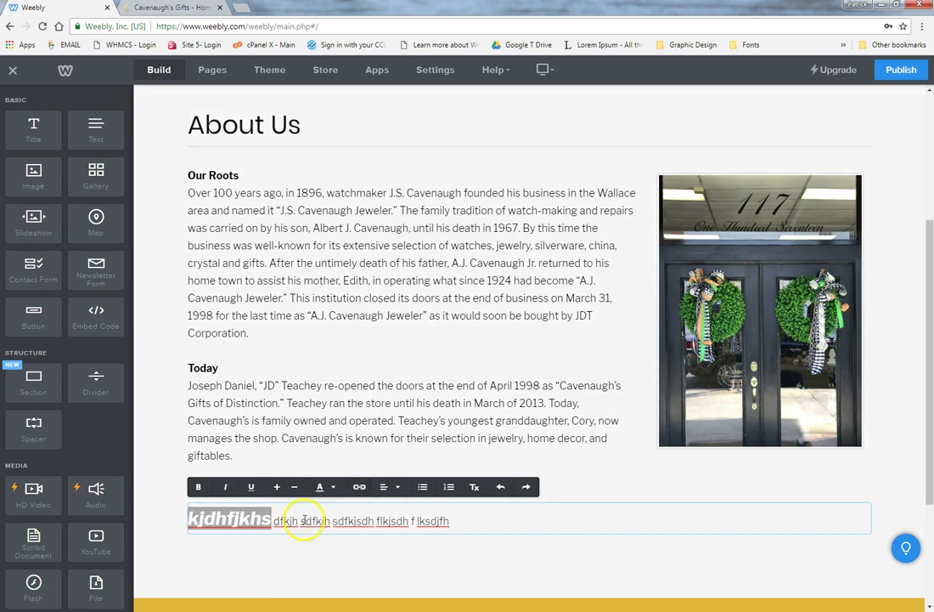
# Link the placeholder word "sdfkjh" to a product page, choosing the Accessories category.
pyautogui.moveTo(301, 521); pyautogui.dragTo(307, 521)
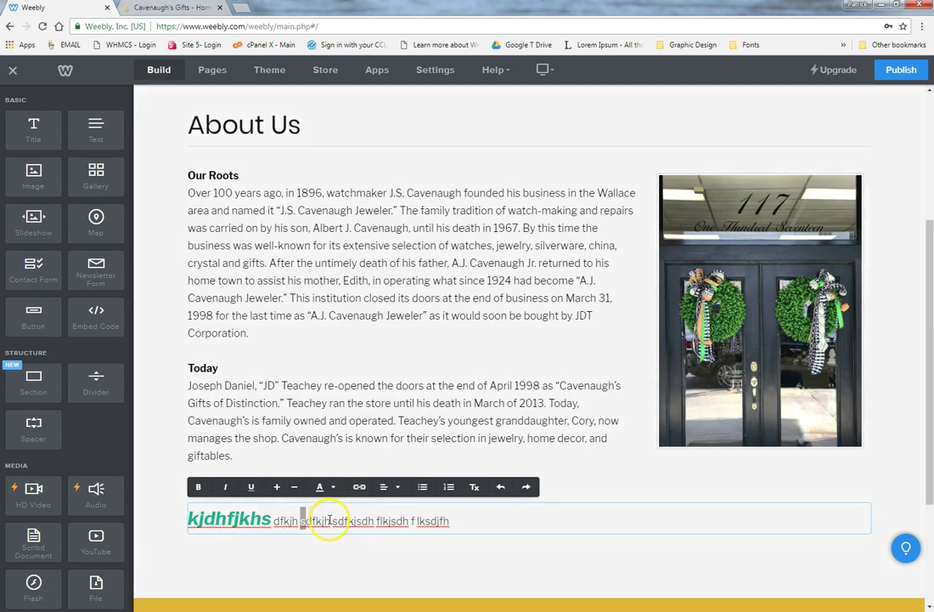
pyautogui.click(330, 520)
pyautogui.moveTo(330, 521); pyautogui.dragTo(304, 524)
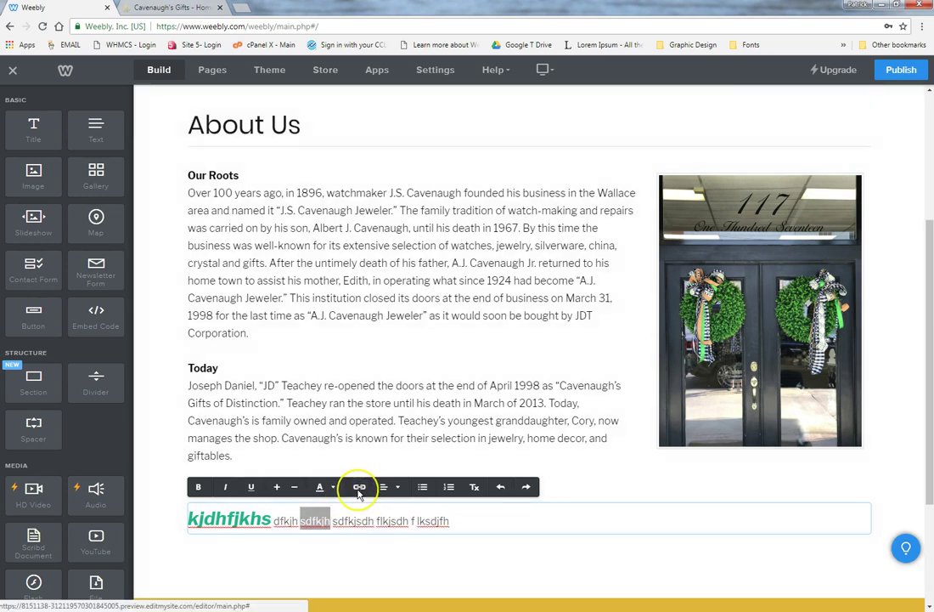
pyautogui.click(360, 491)
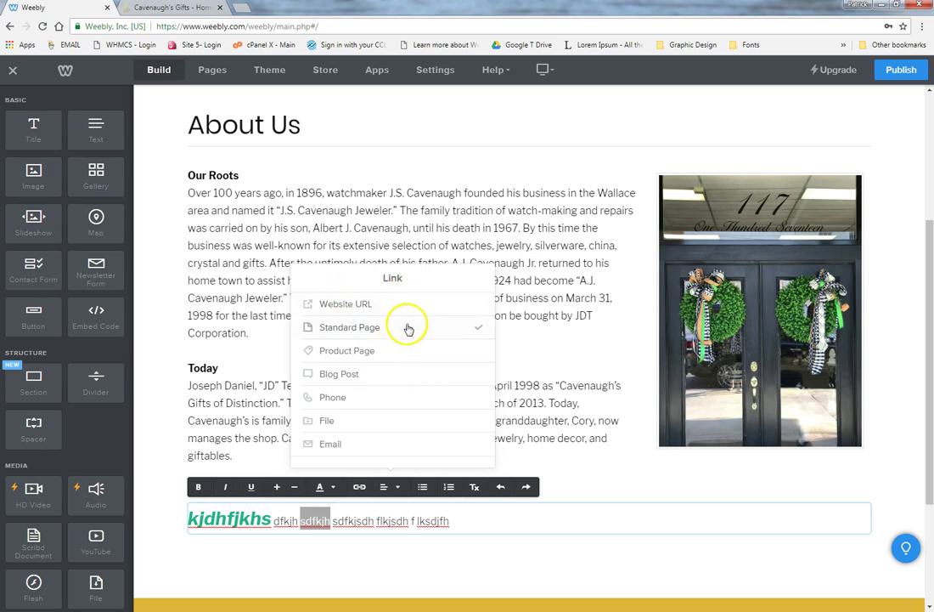
pyautogui.click(462, 357)
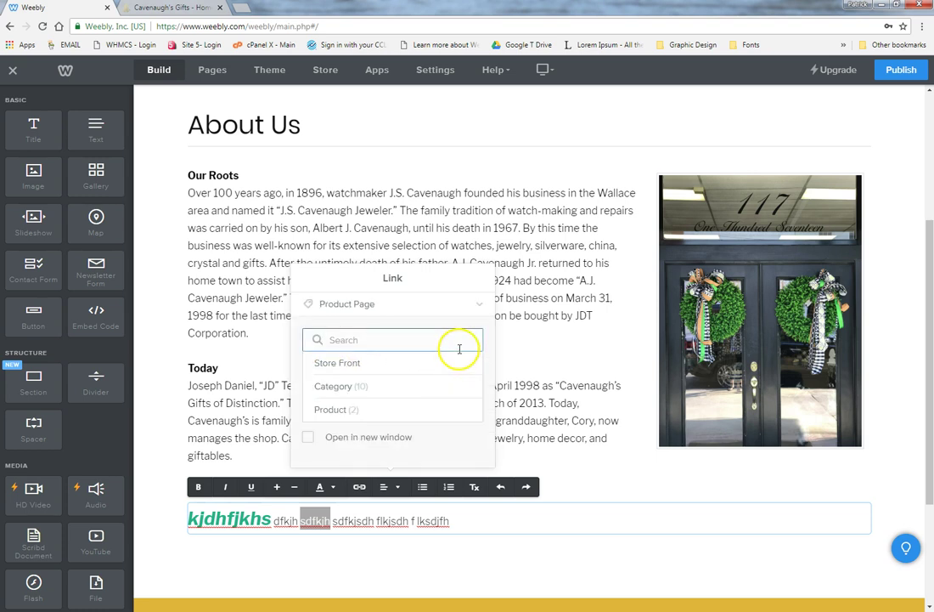
pyautogui.click(401, 388)
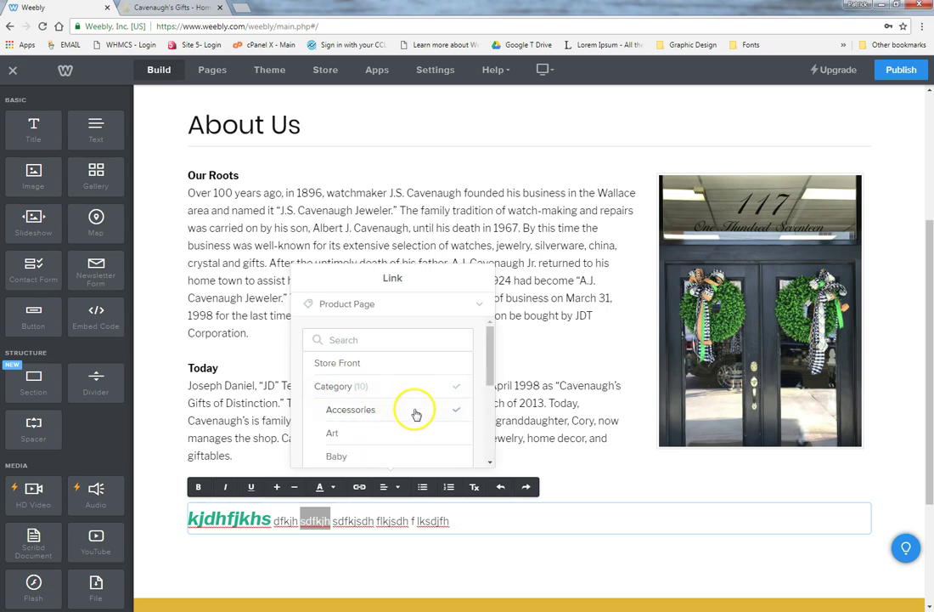
pyautogui.click(414, 412)
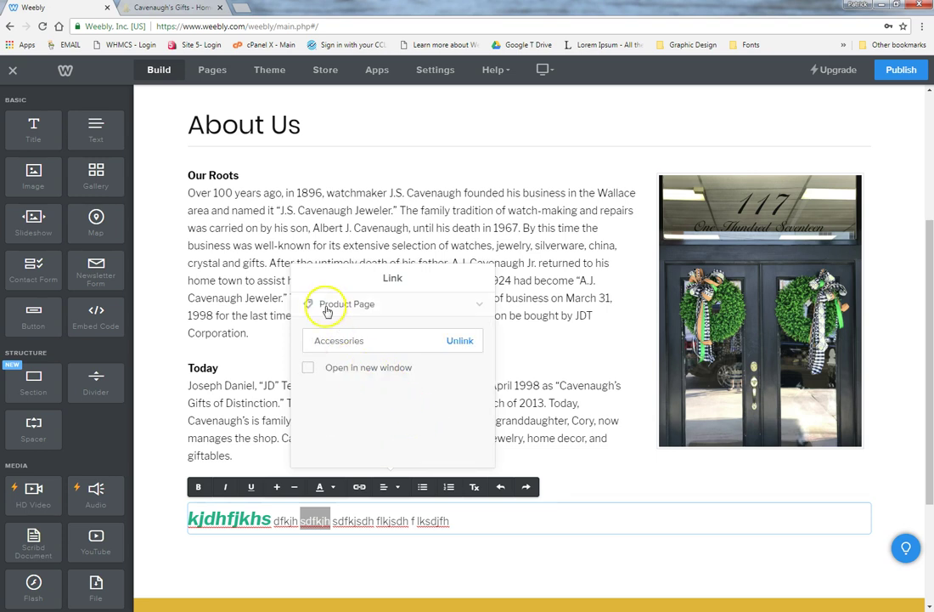
# Change the link on "sdfkjh" to the standard page About and close the link settings.
pyautogui.click(481, 305)
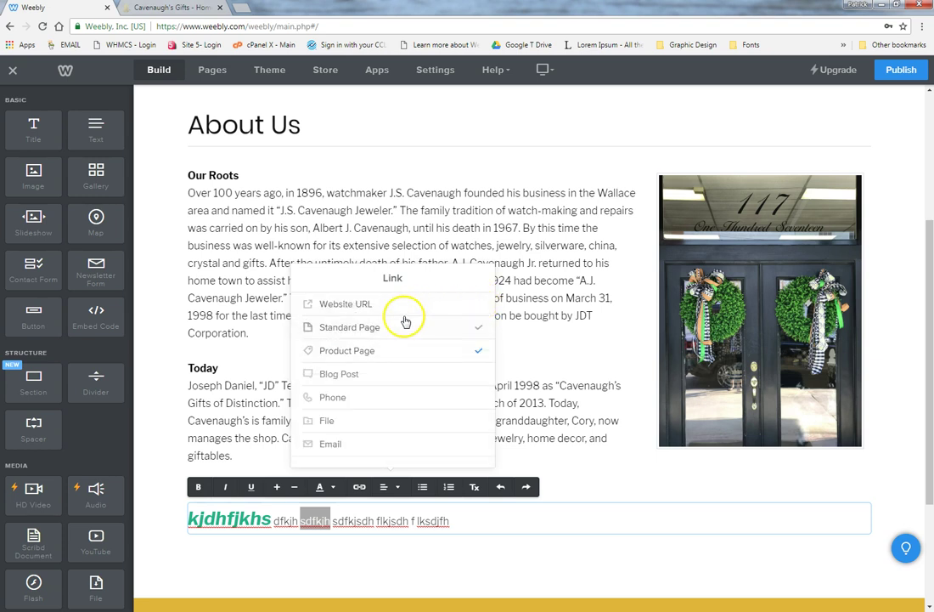
pyautogui.click(367, 331)
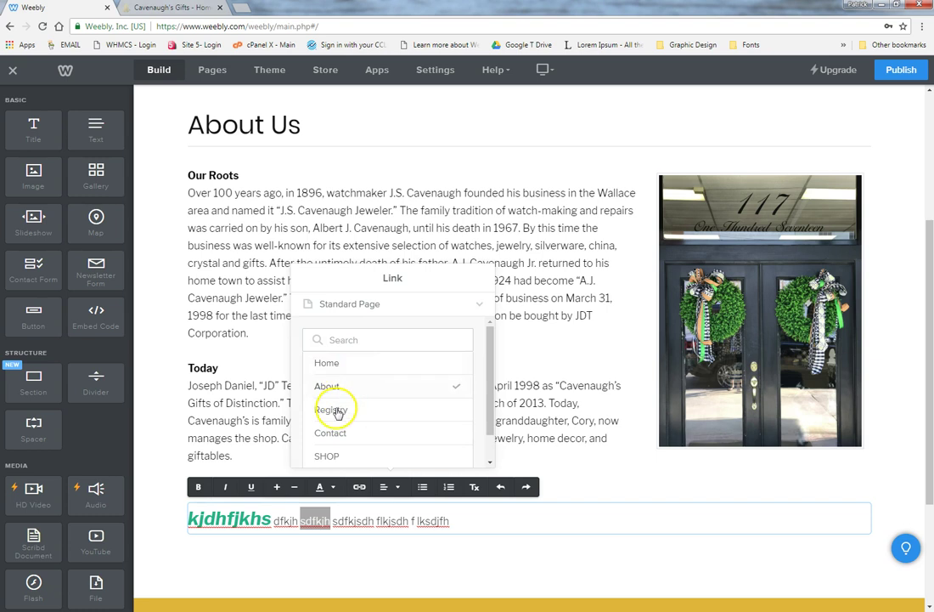
pyautogui.click(322, 387)
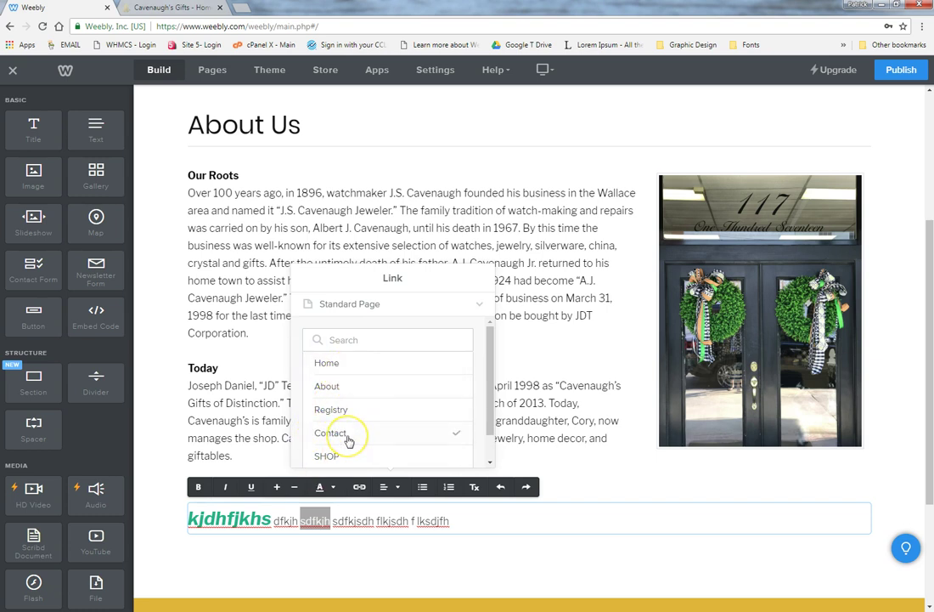
pyautogui.click(355, 431)
pyautogui.click(329, 385)
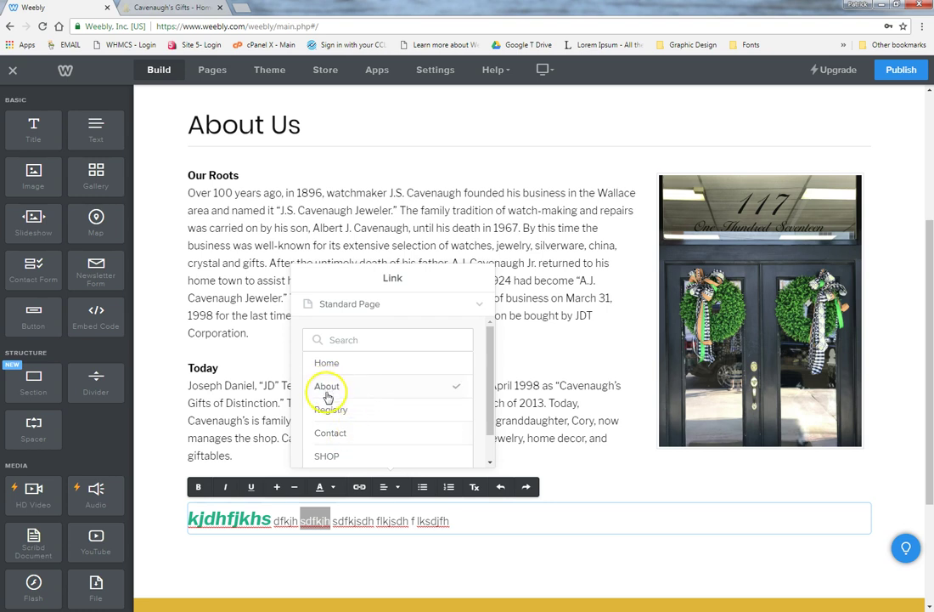
pyautogui.click(328, 389)
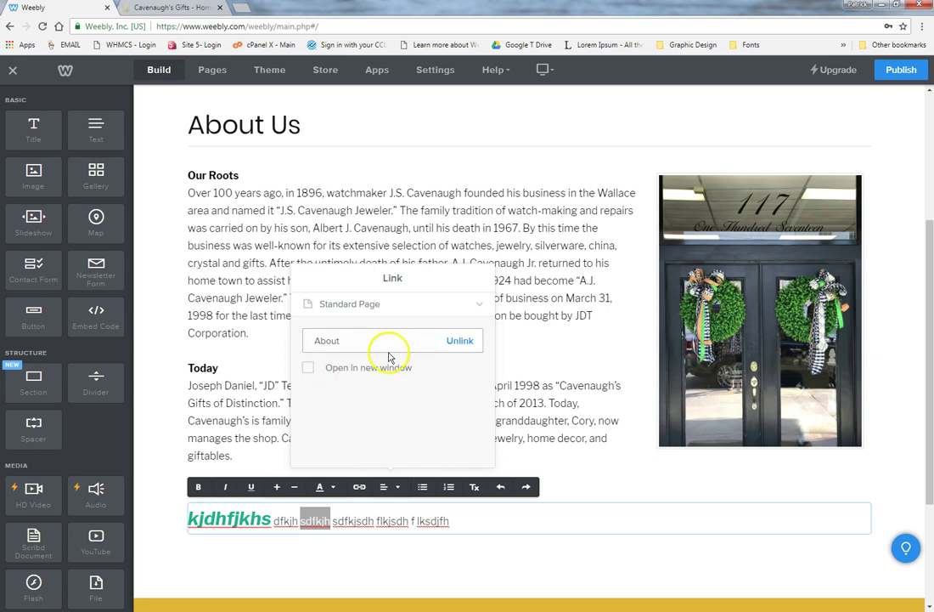
pyautogui.click(484, 520)
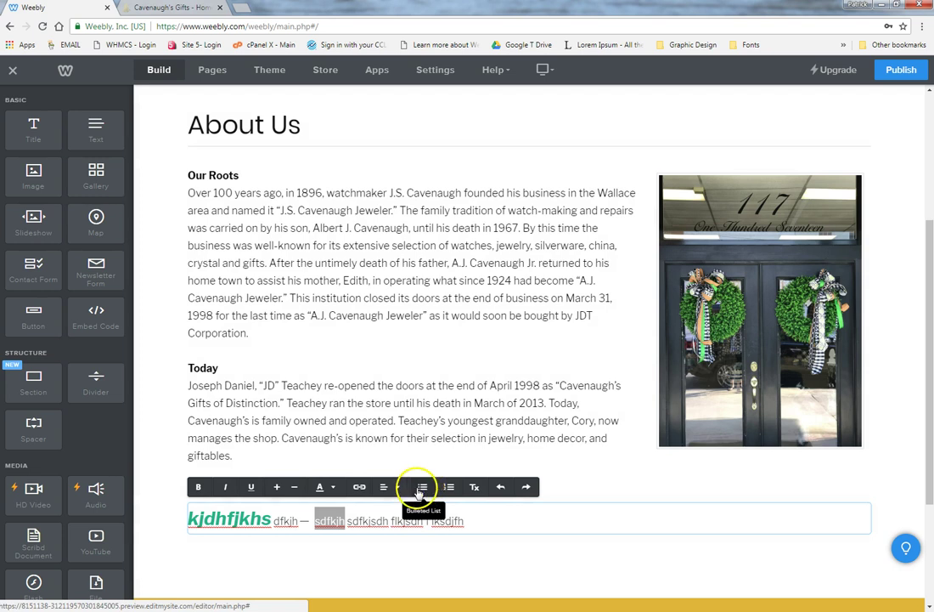
# Undo the last edits to the placeholder text, including the link, and leave the text element.
pyautogui.click(503, 489)
pyautogui.click(502, 489)
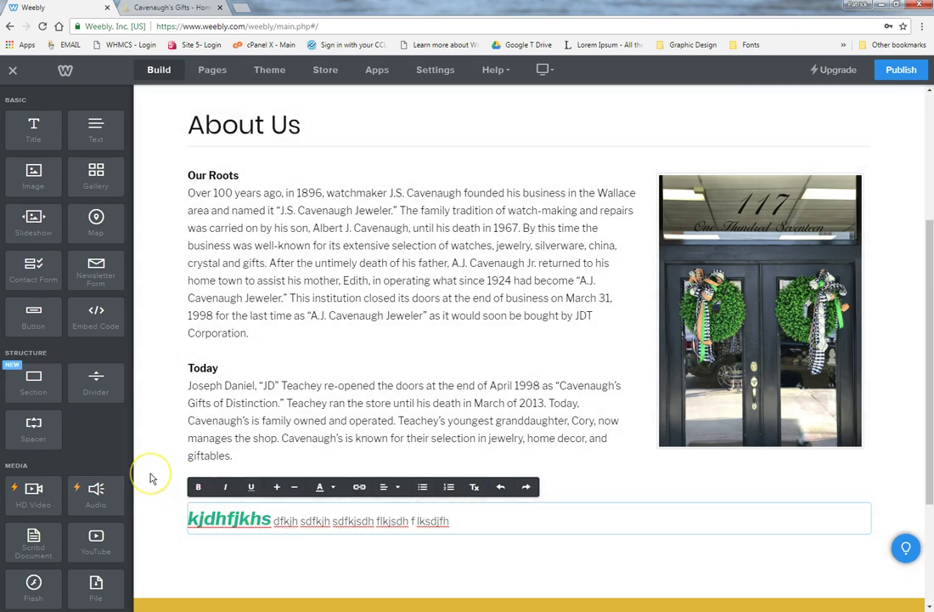
pyautogui.click(151, 478)
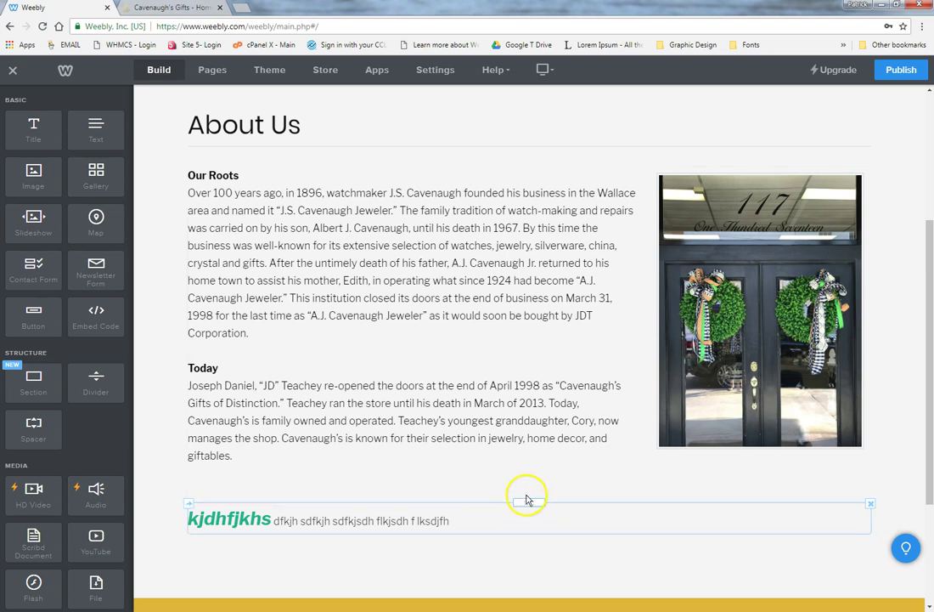
# Move the placeholder text element above the Our Roots text and open its options for moving or copying to another page.
pyautogui.moveTo(525, 501); pyautogui.dragTo(478, 174)
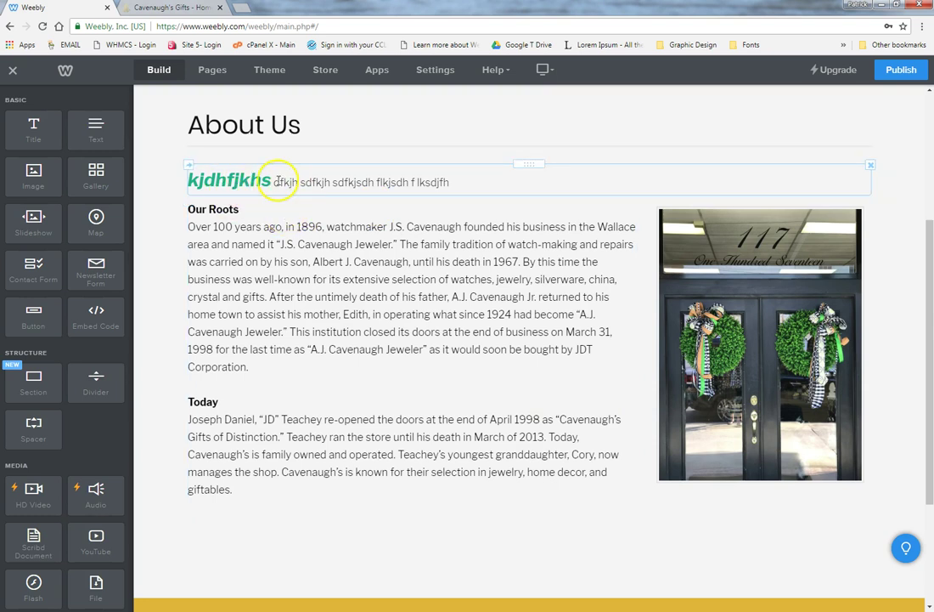
pyautogui.click(189, 168)
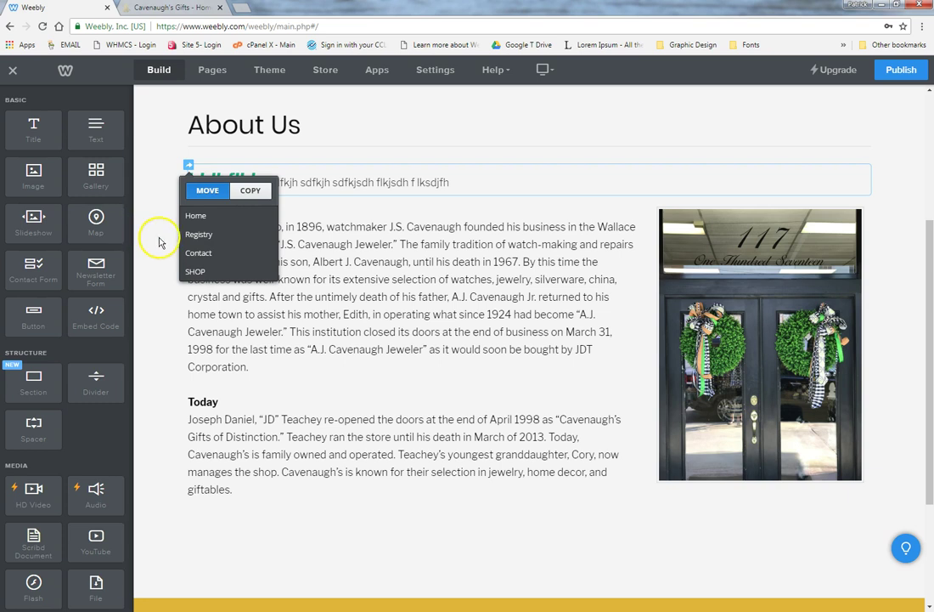
# Delete the placeholder text element from the About page and confirm the deletion.
pyautogui.scroll(3, 386, 292)
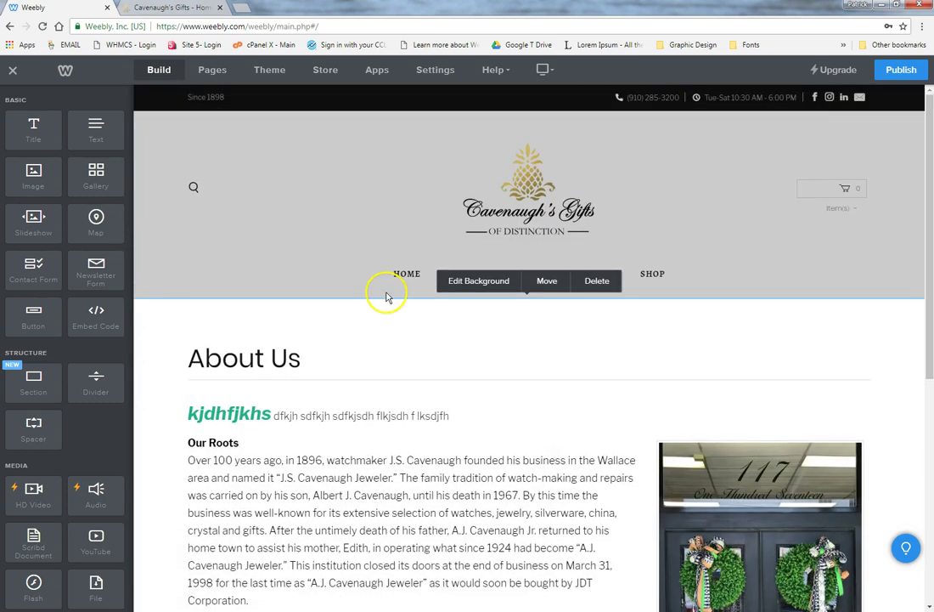
pyautogui.click(871, 398)
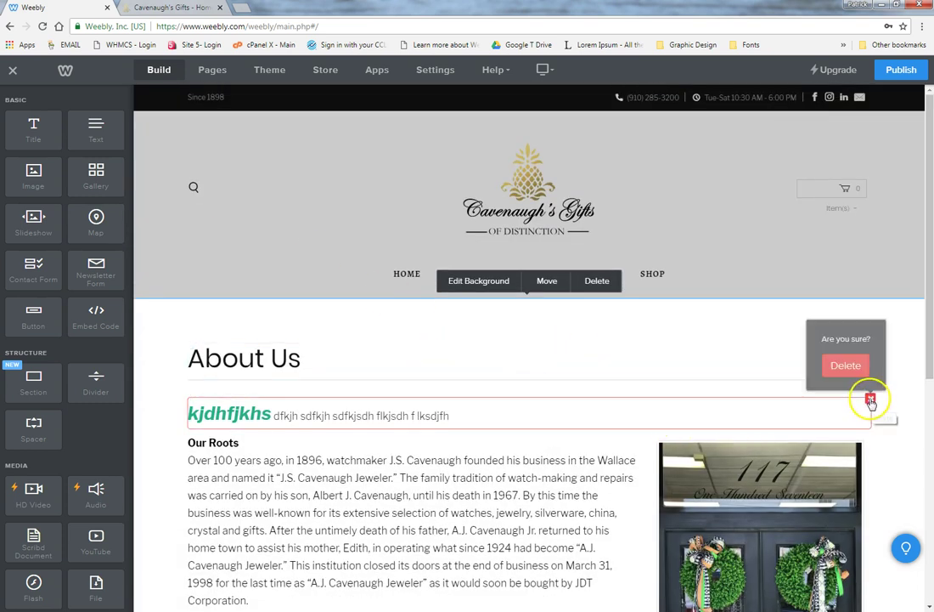
pyautogui.click(841, 366)
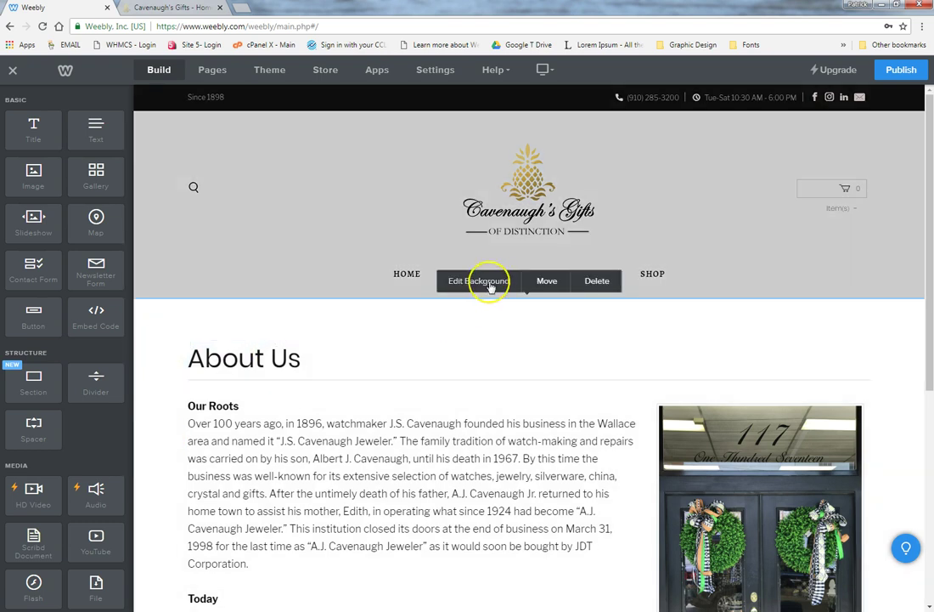
# View the header background's image choices and the sources for uploading an image, and cancel the image editor.
pyautogui.click(490, 288)
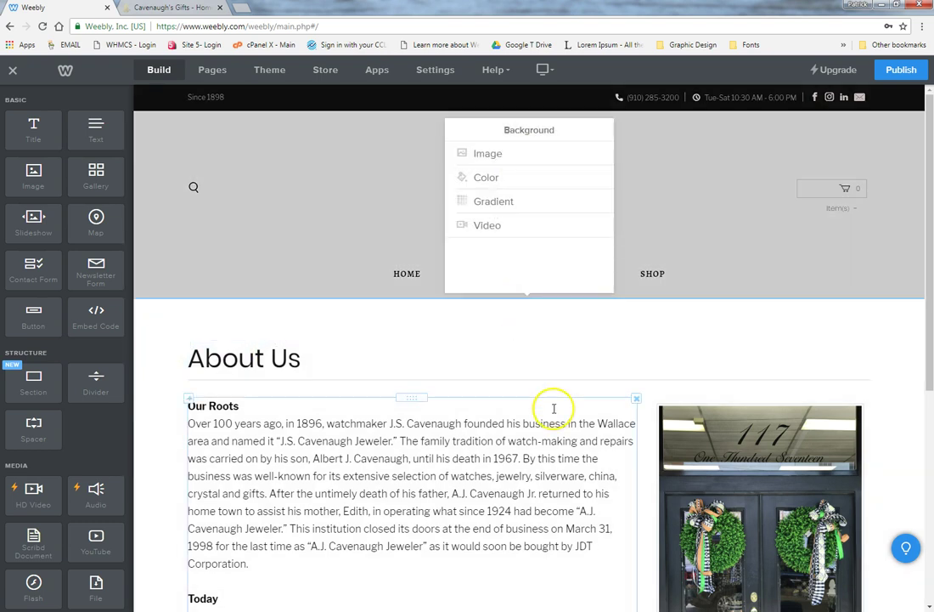
pyautogui.click(537, 162)
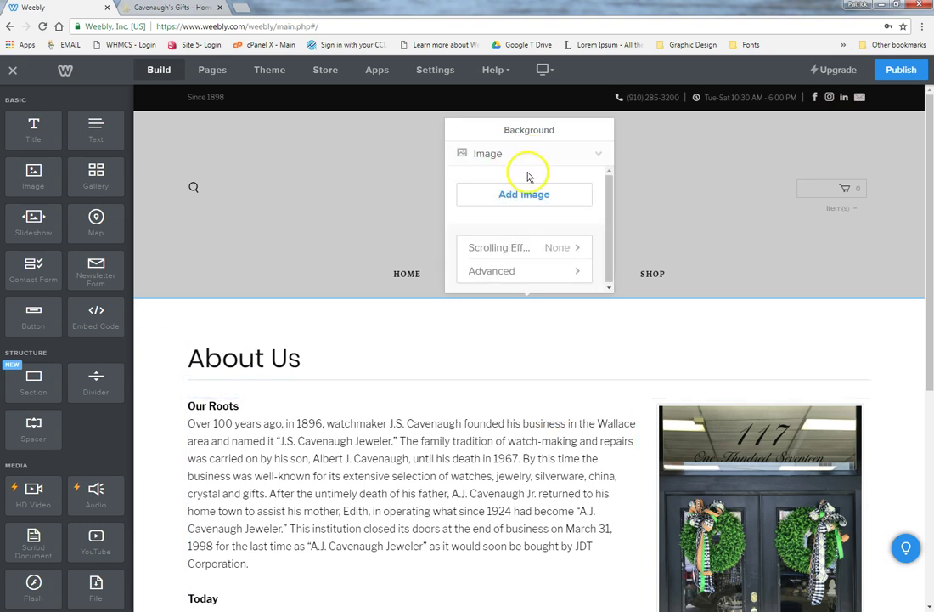
pyautogui.click(521, 197)
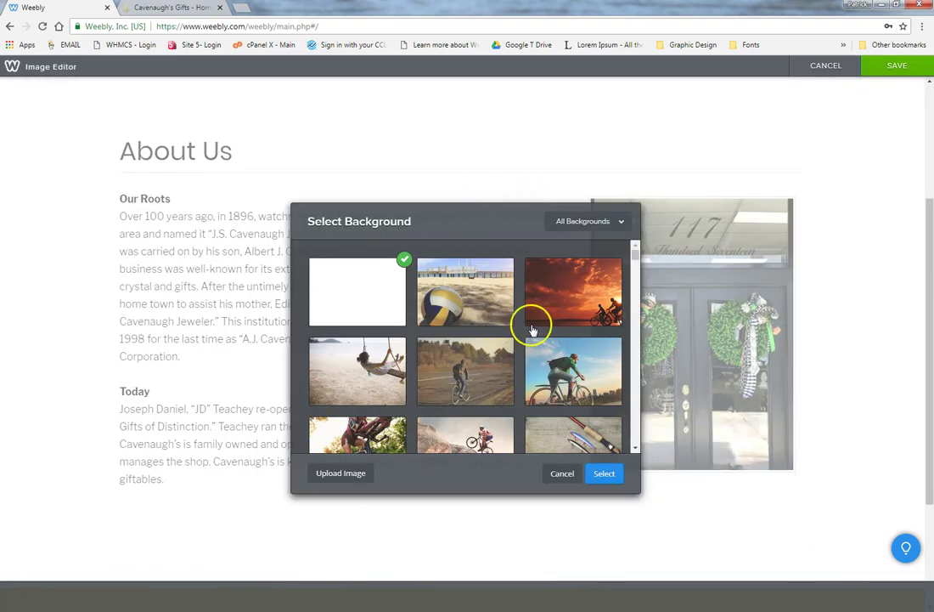
pyautogui.click(357, 481)
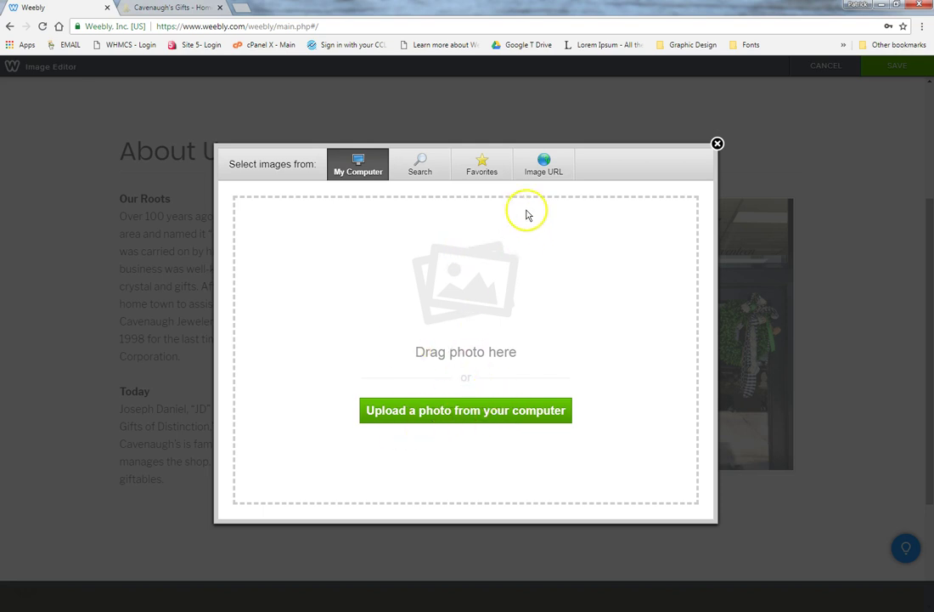
pyautogui.click(718, 145)
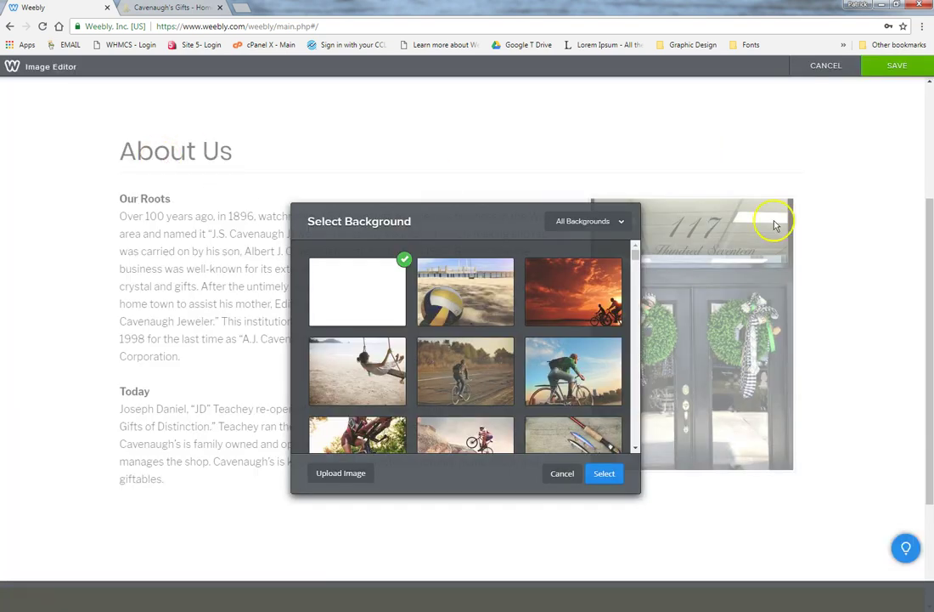
pyautogui.click(838, 78)
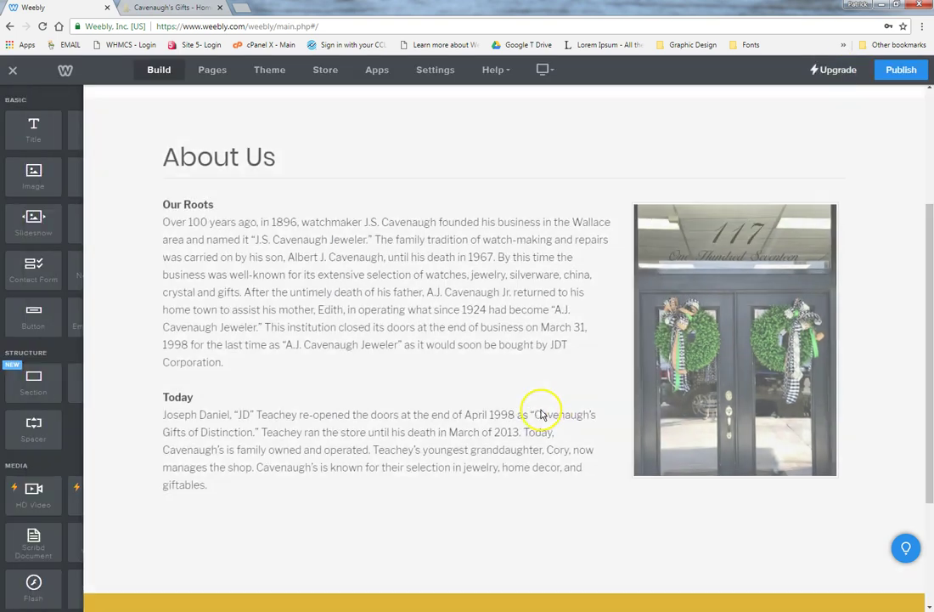
# Add an image element below the Today paragraph and upload the picture "1" from the Desktop into it.
pyautogui.scroll(3, 555, 390)
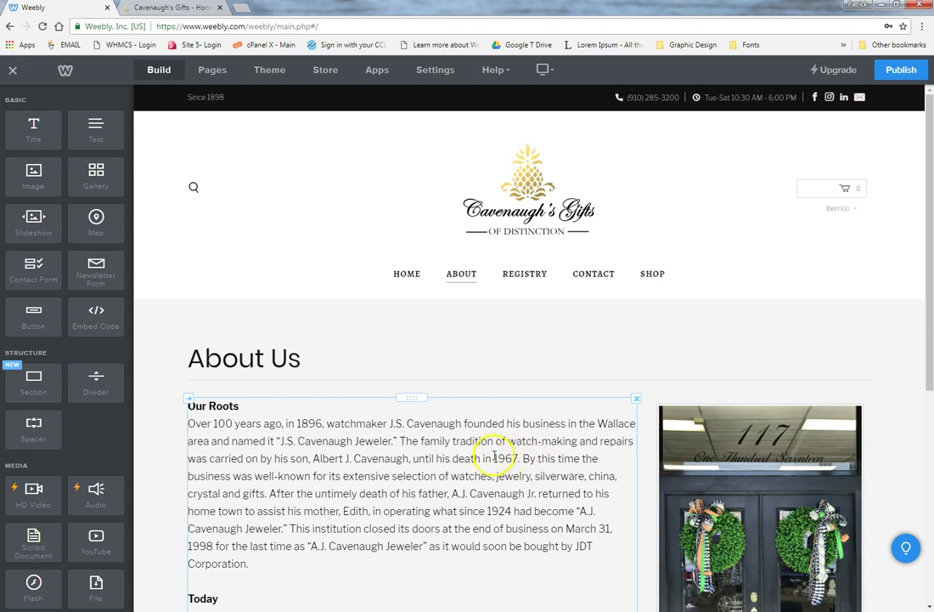
pyautogui.scroll(-5, 382, 450)
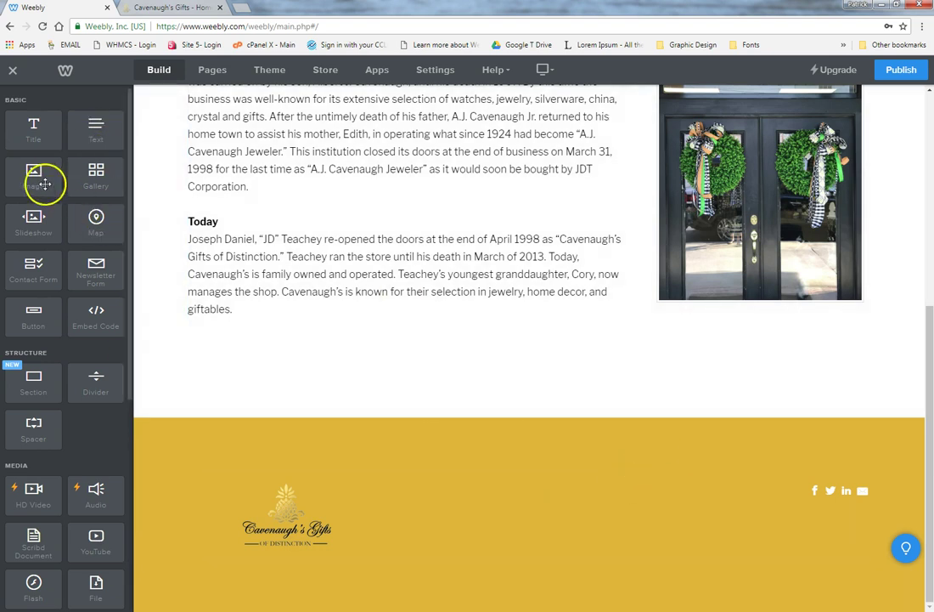
pyautogui.moveTo(27, 173); pyautogui.dragTo(398, 350)
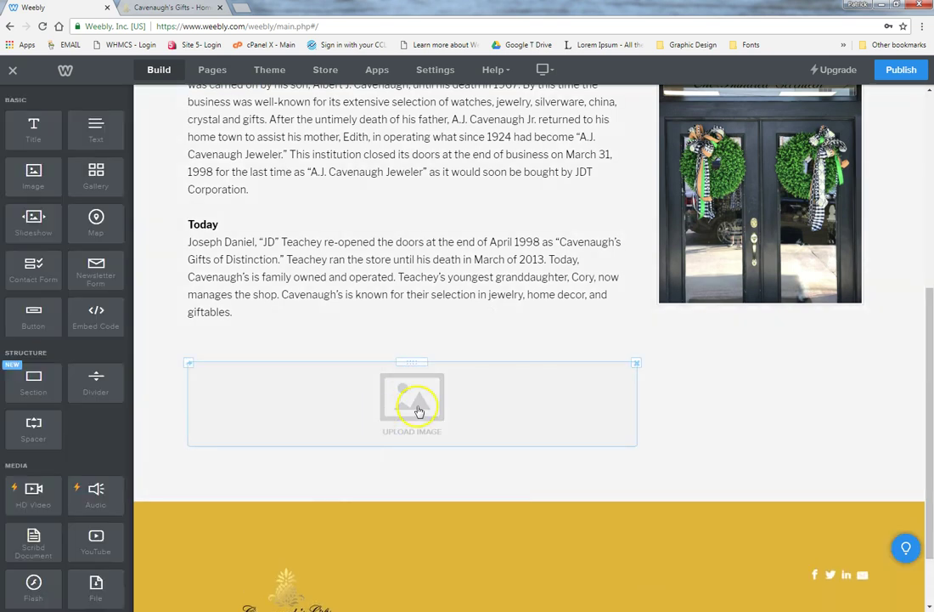
pyautogui.click(418, 411)
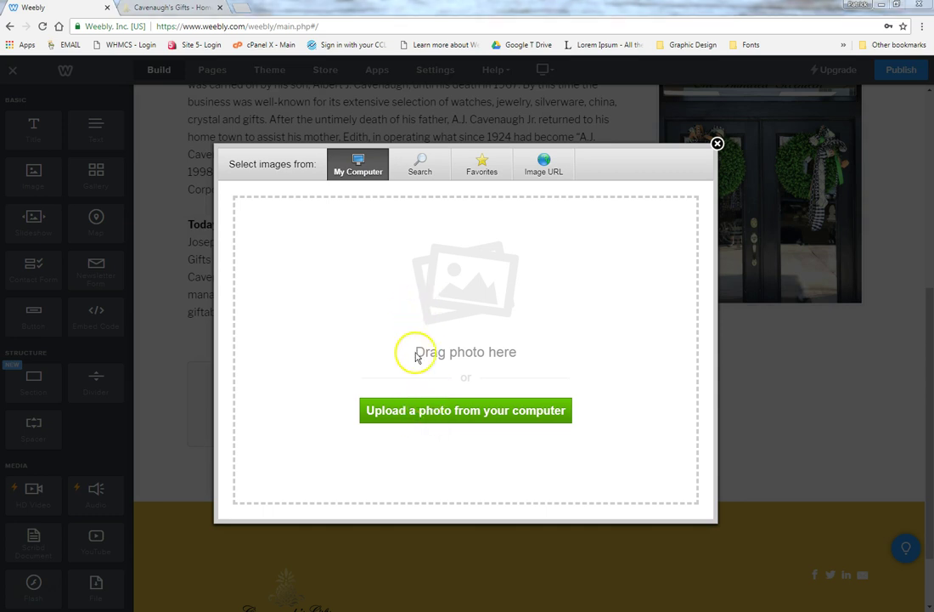
pyautogui.click(418, 411)
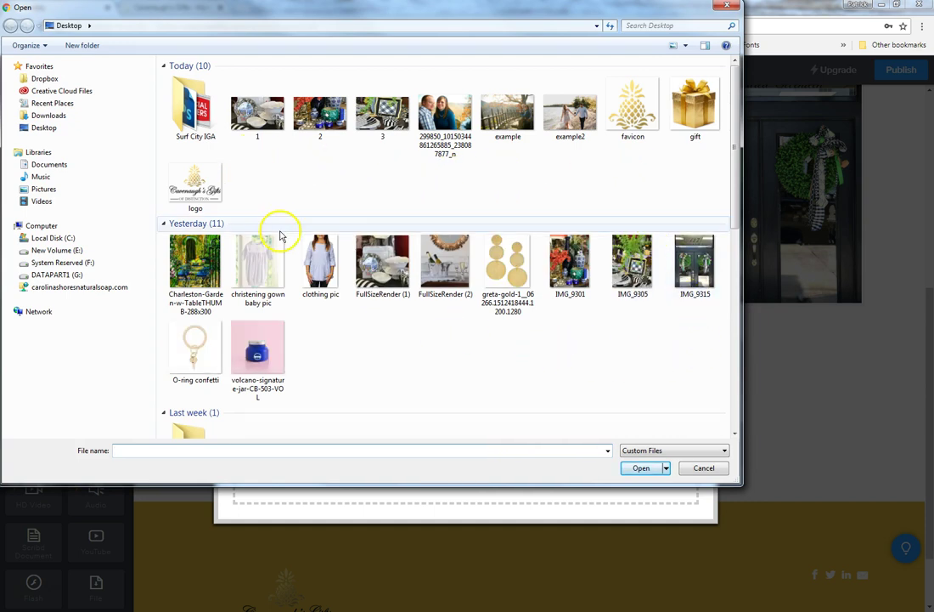
pyautogui.click(247, 128)
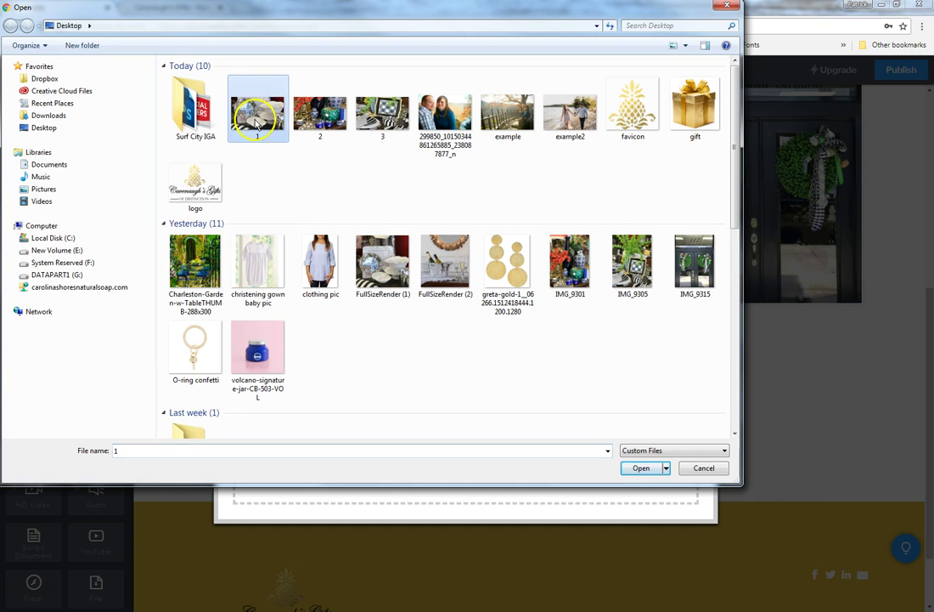
pyautogui.click(643, 469)
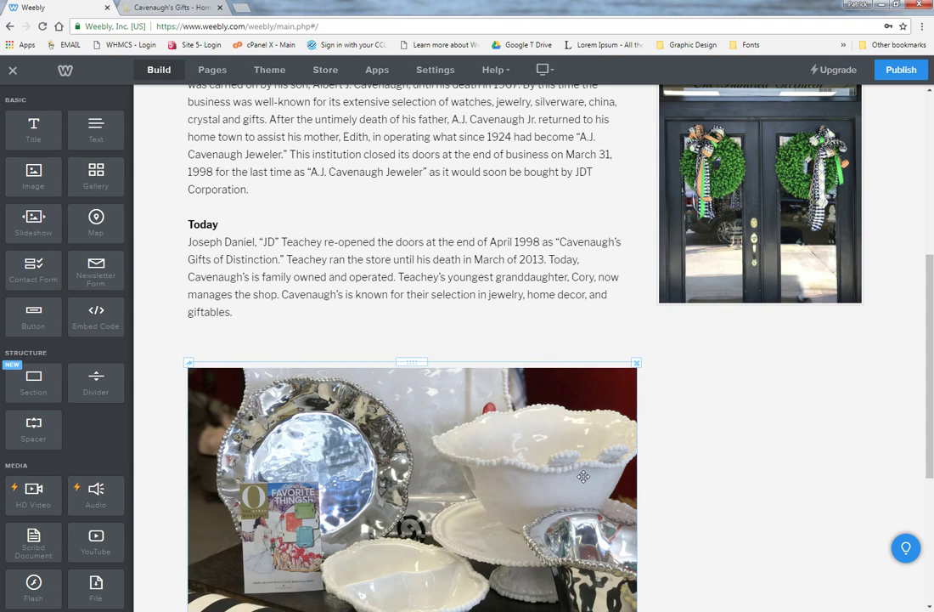
# Turn on the lightbox for the uploaded tableware image and view its available link types.
pyautogui.scroll(-3, 604, 482)
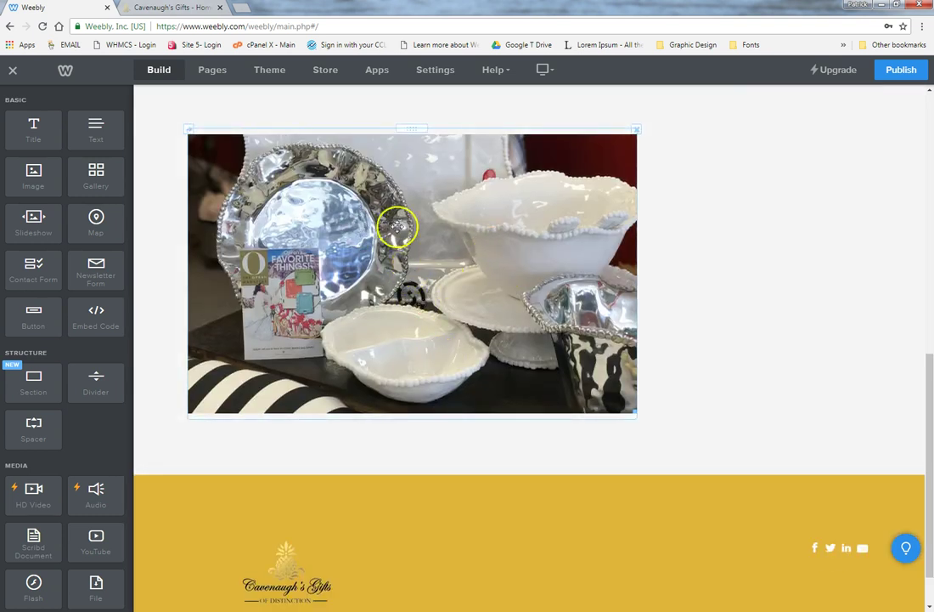
pyautogui.click(408, 228)
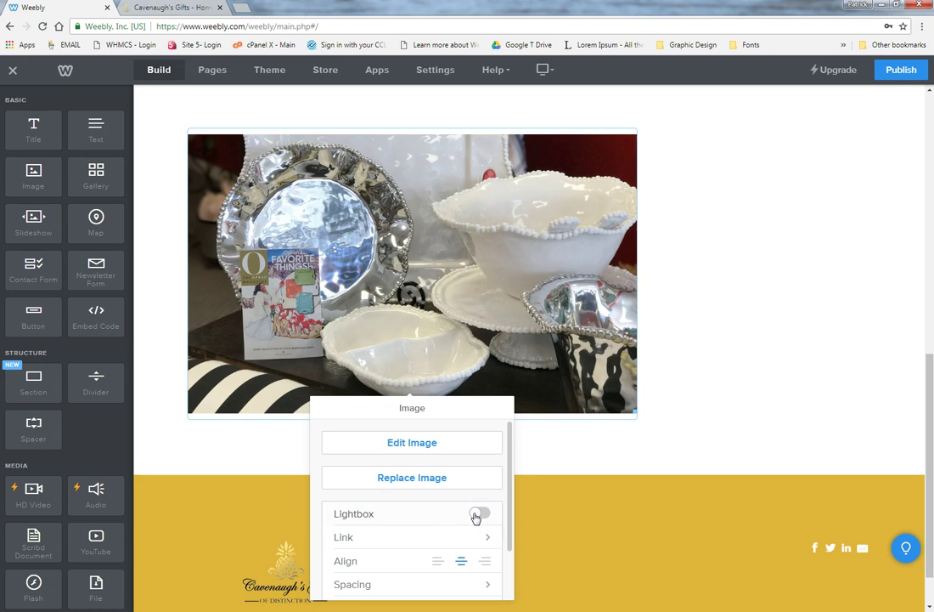
pyautogui.scroll(-1, 444, 512)
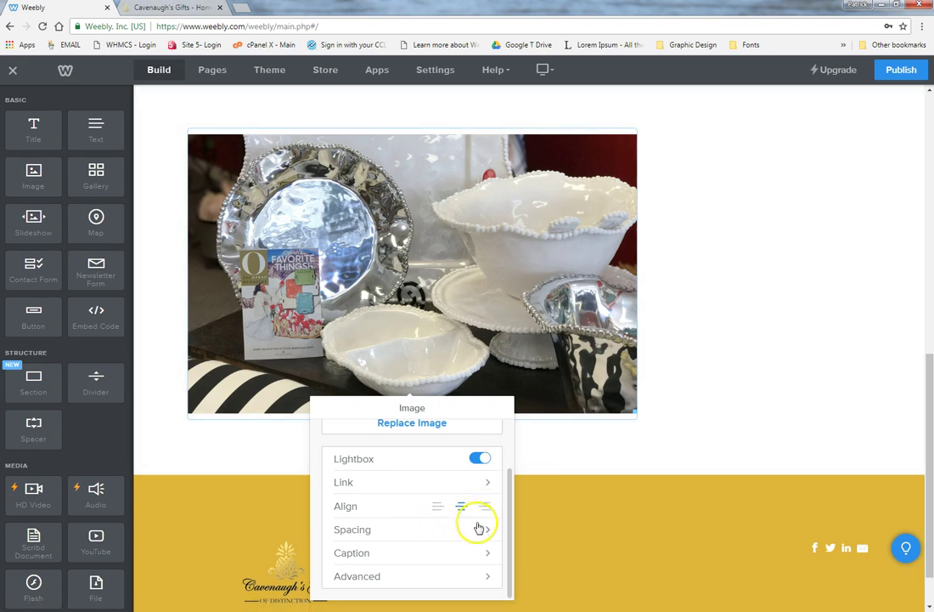
pyautogui.click(487, 482)
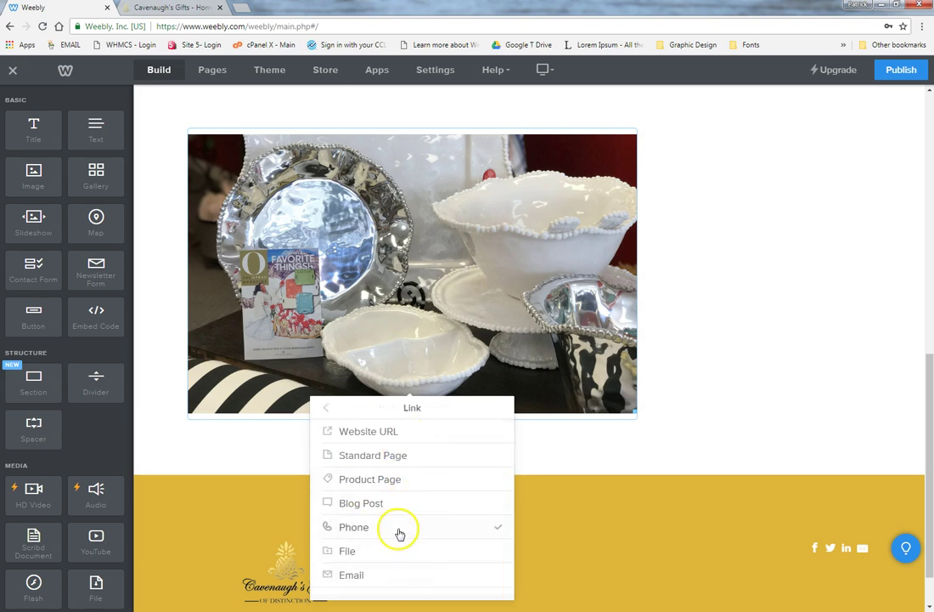
pyautogui.click(327, 409)
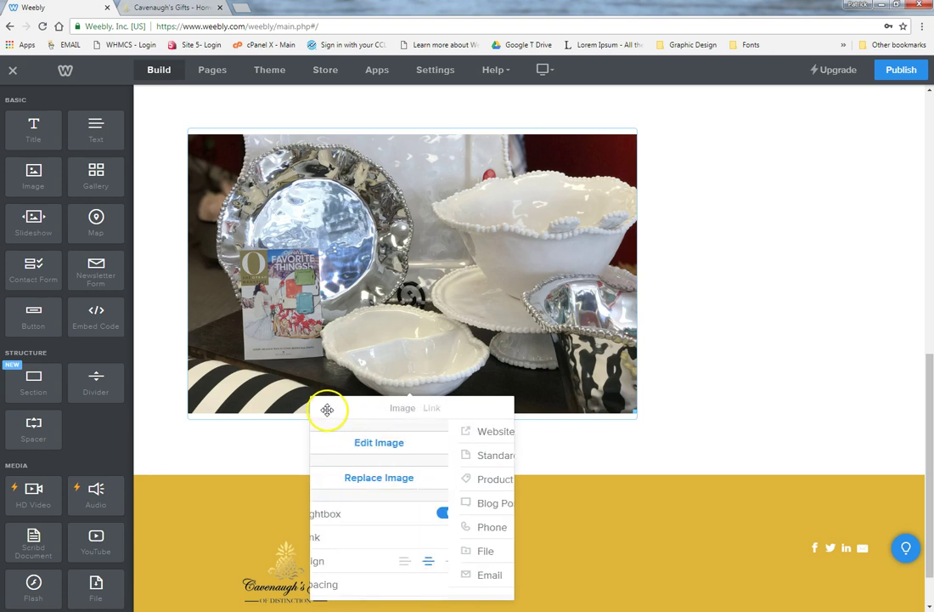
# Try a top margin of 50 on the uploaded image and set it back to 10.
pyautogui.scroll(-2, 434, 531)
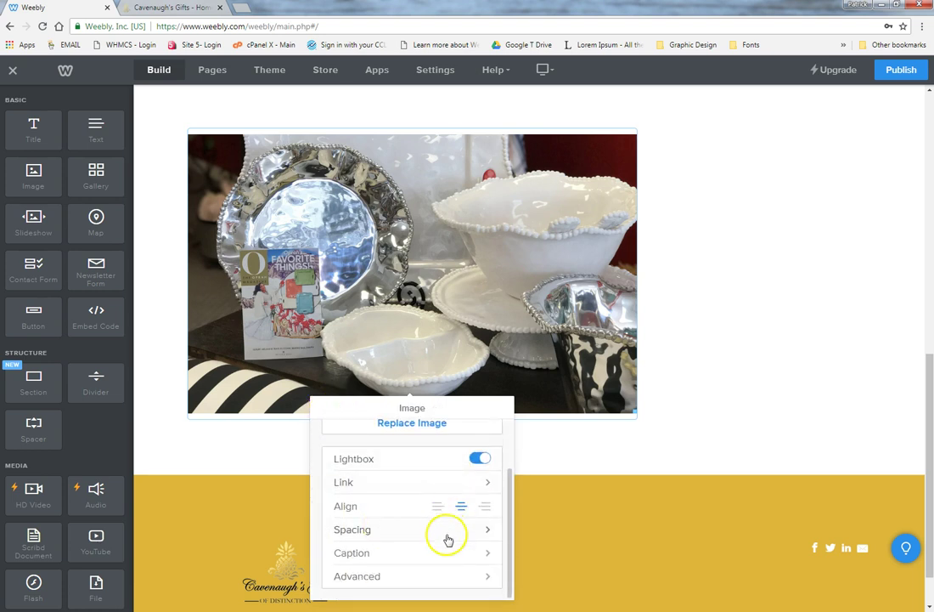
pyautogui.click(447, 533)
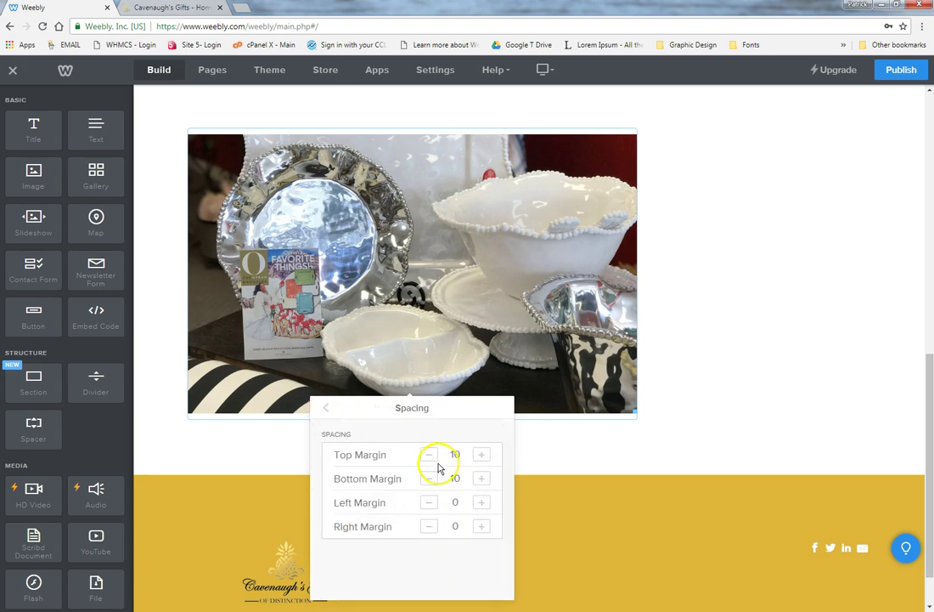
pyautogui.click(481, 456)
pyautogui.click(429, 455)
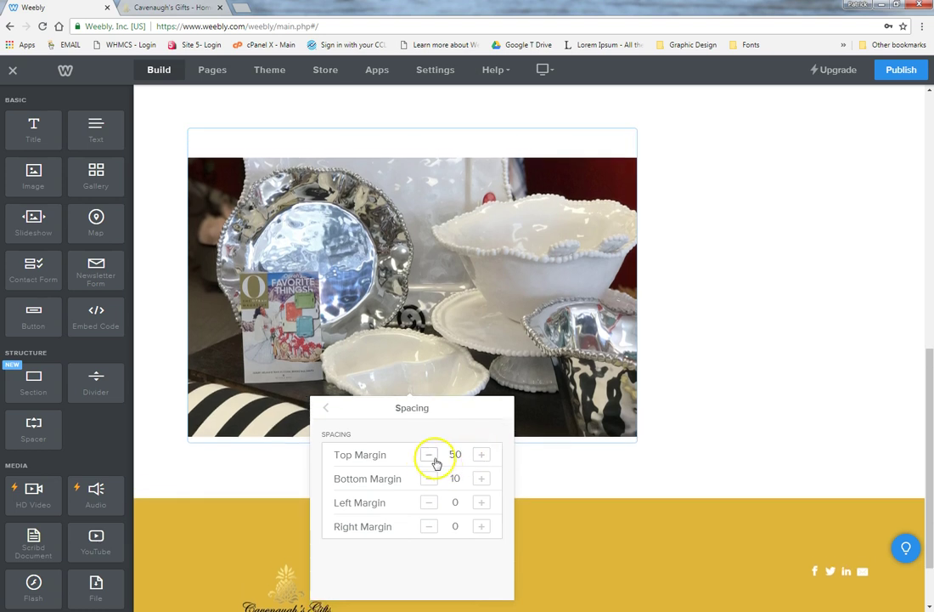
pyautogui.click(429, 454)
pyautogui.click(429, 454)
pyautogui.click(327, 410)
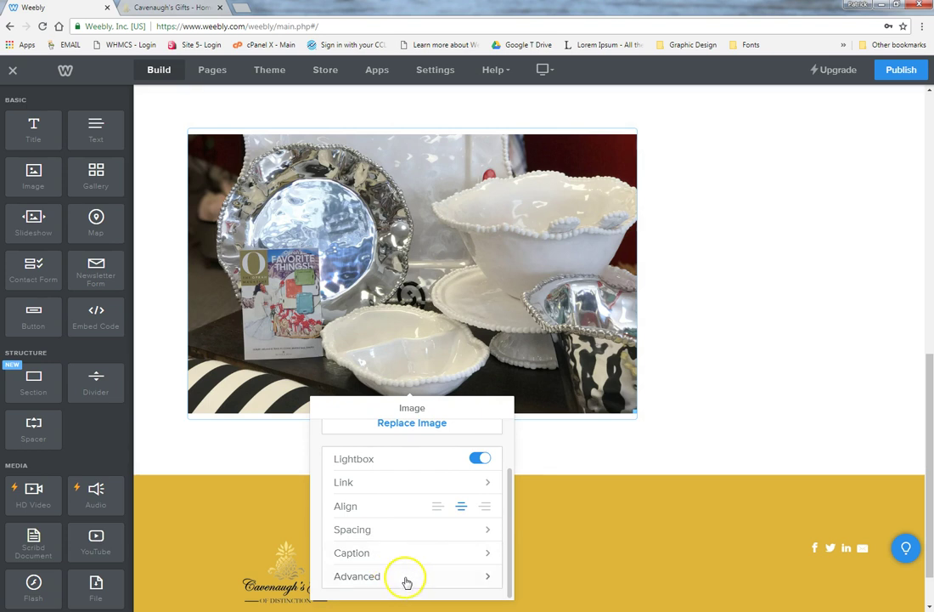
# Set the uploaded image's border to Thick in its advanced settings and close the image settings.
pyautogui.click(405, 578)
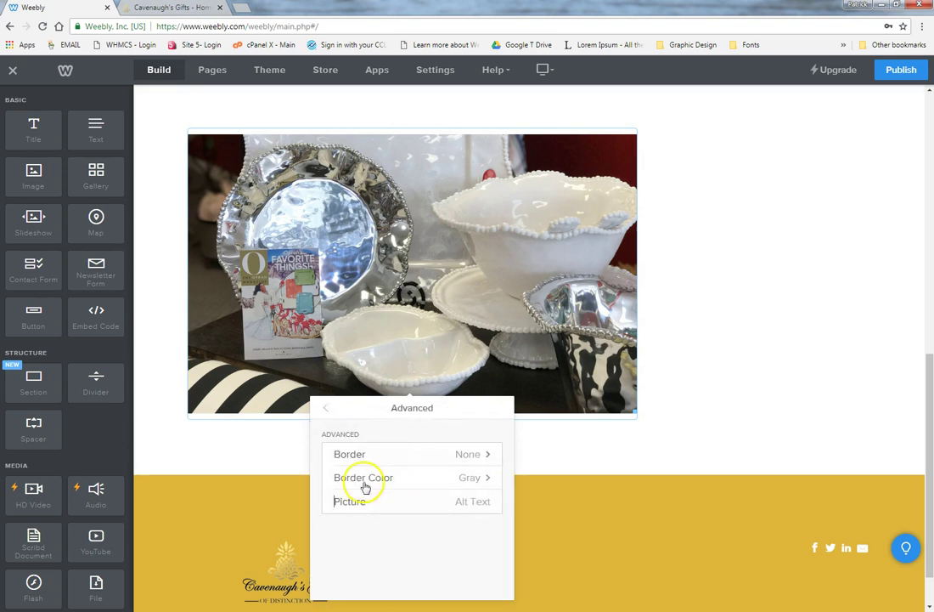
pyautogui.click(479, 459)
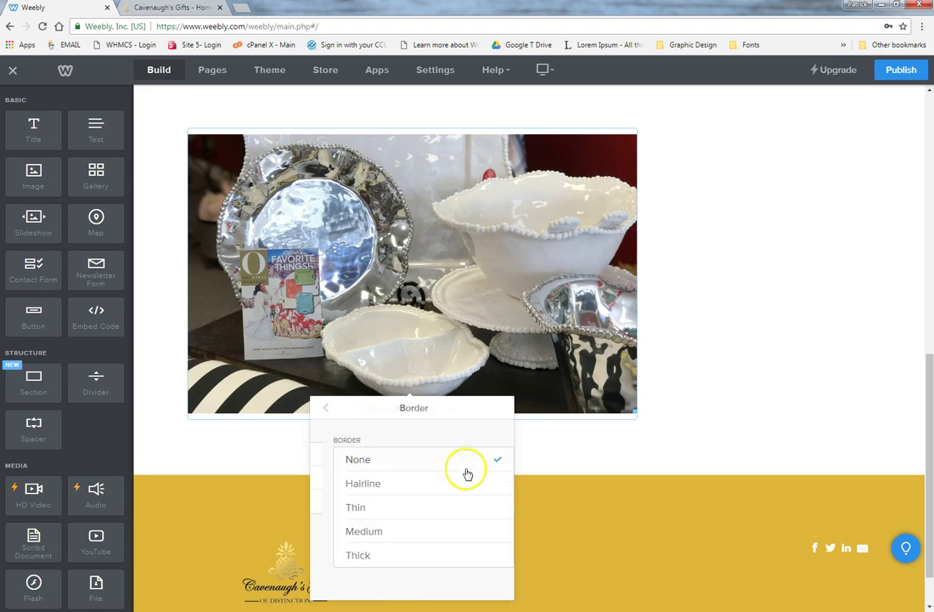
pyautogui.click(429, 554)
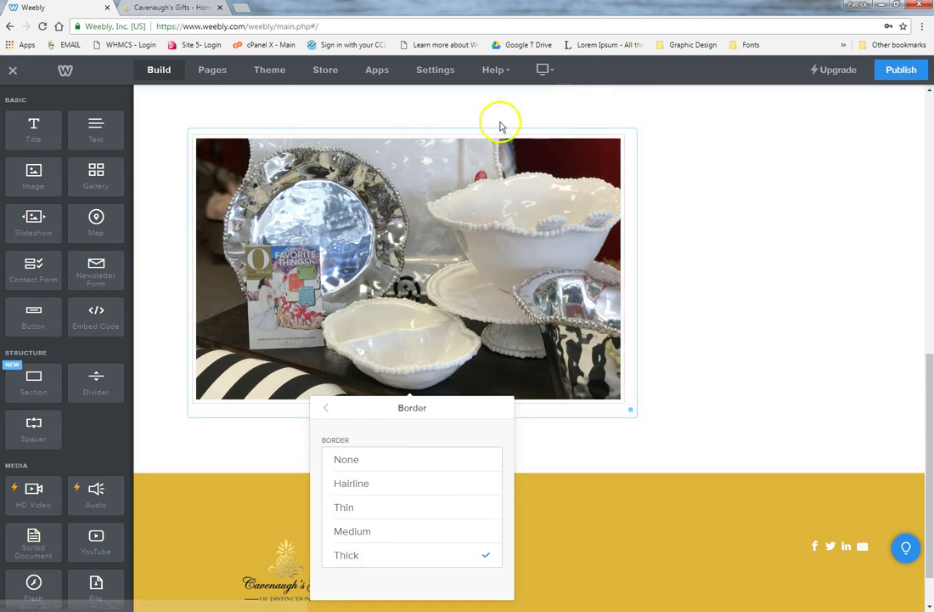
pyautogui.click(784, 389)
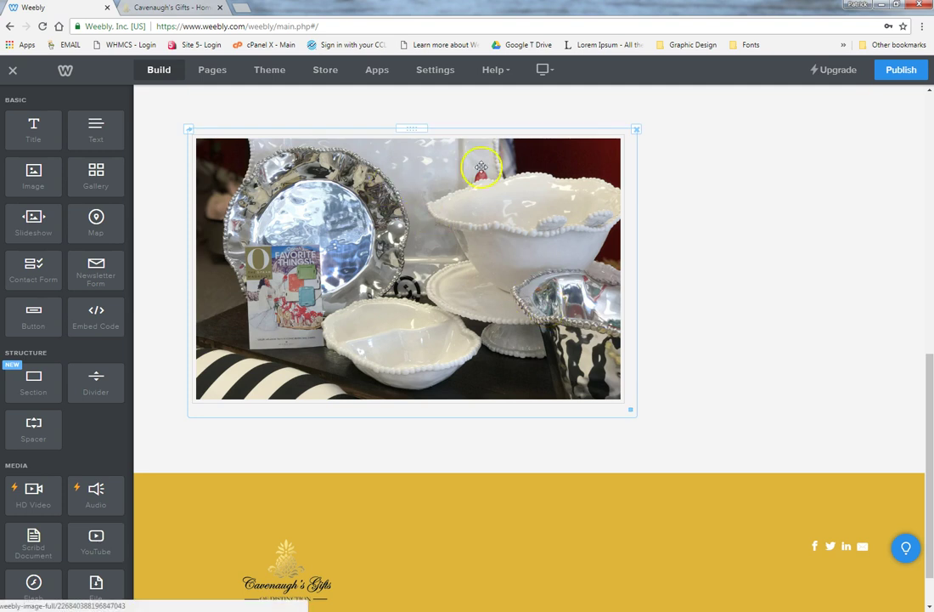
# Close the image settings and delete the uploaded tableware image from the page.
pyautogui.click(637, 133)
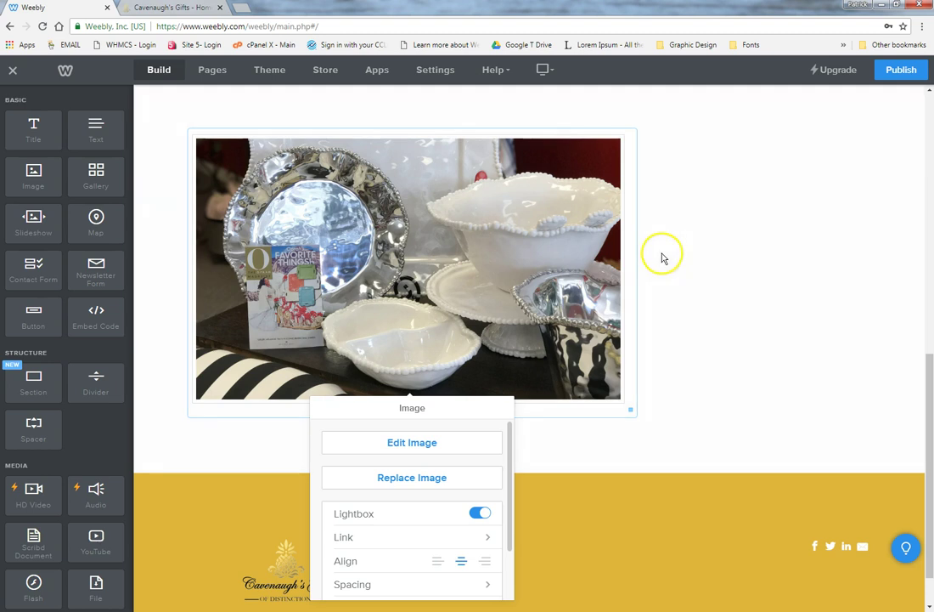
pyautogui.click(658, 238)
pyautogui.click(637, 133)
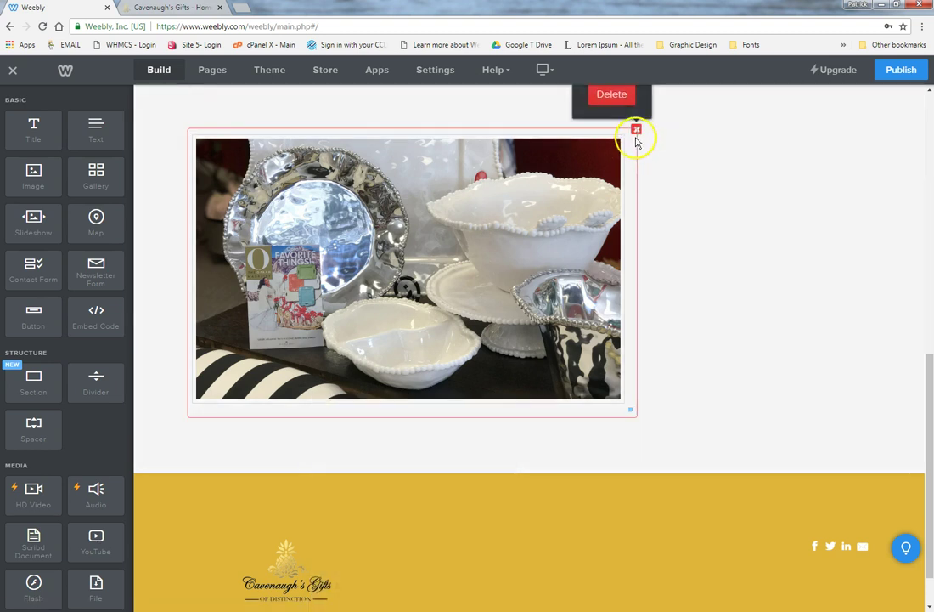
pyautogui.click(603, 93)
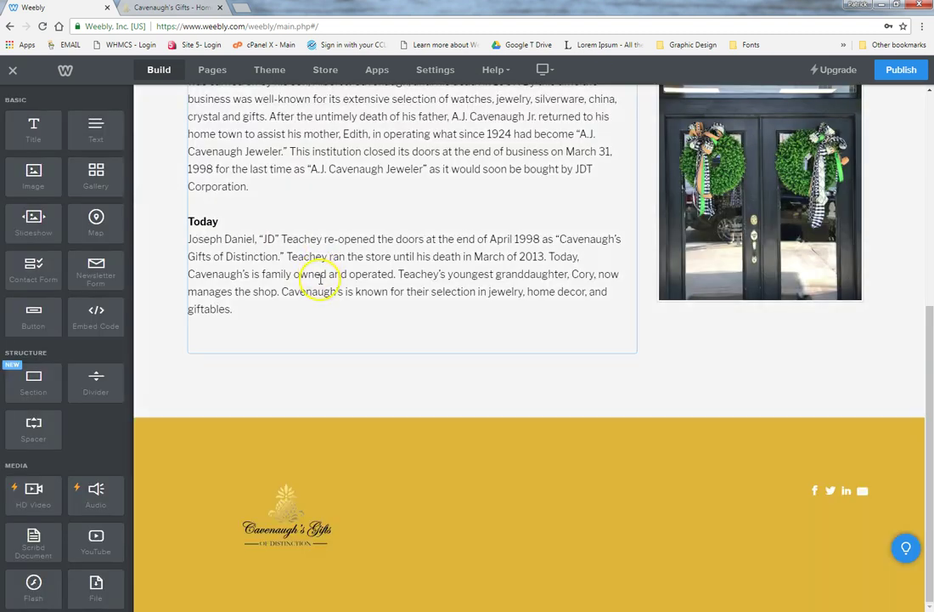
# Add a Gallery element below the Today paragraph and upload pictures "1", "2" and "3" from the Desktop into it.
pyautogui.moveTo(117, 188); pyautogui.dragTo(383, 350)
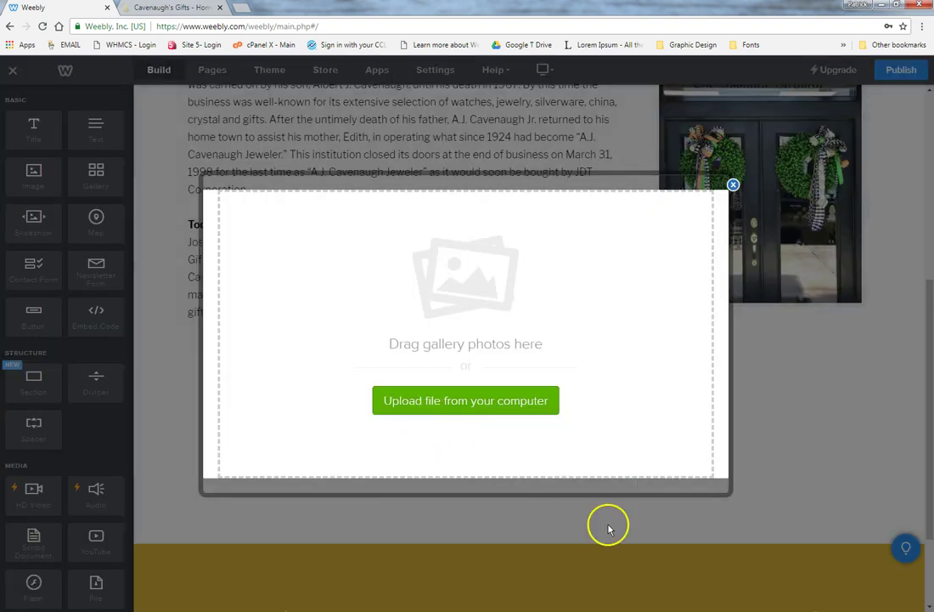
pyautogui.click(500, 402)
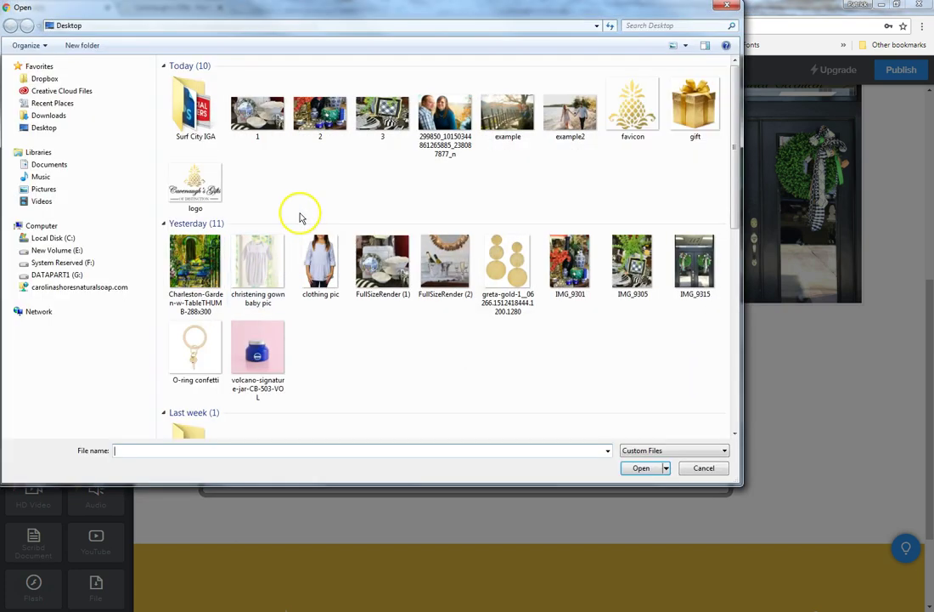
pyautogui.click(252, 117)
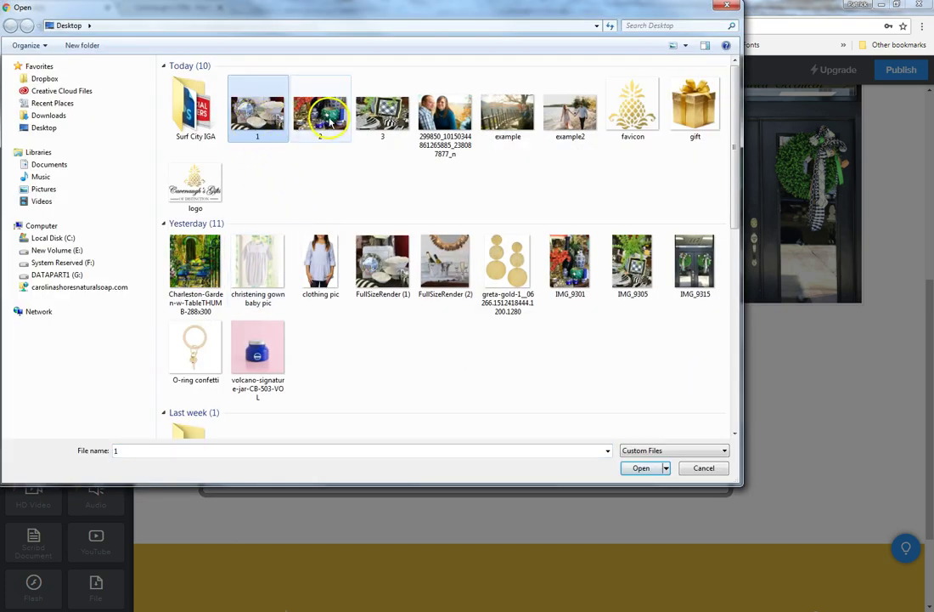
pyautogui.keyDown('shift'); pyautogui.click(383, 119); pyautogui.keyUp('shift')
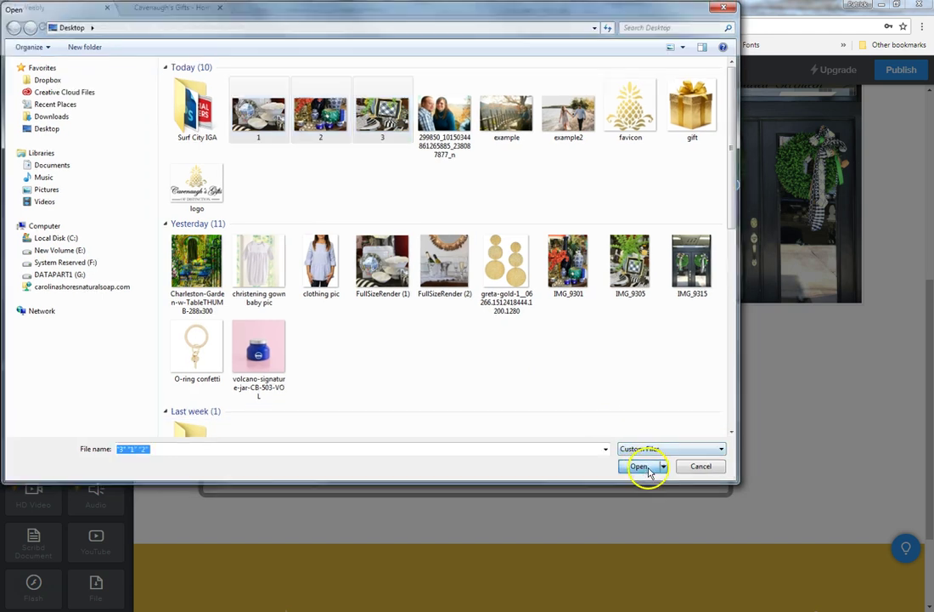
pyautogui.click(642, 469)
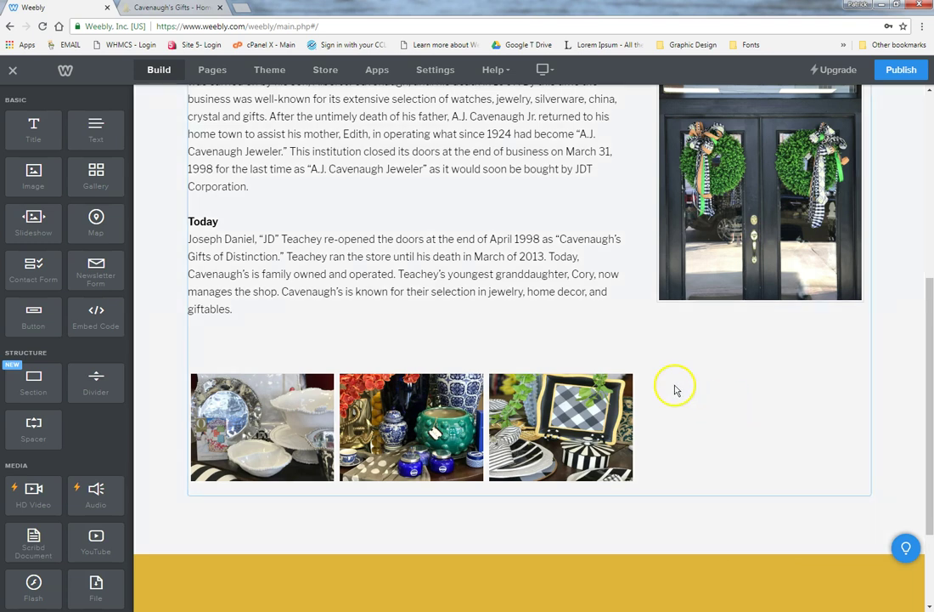
# Open the gallery's settings and set its number of columns to 2.
pyautogui.click(552, 440)
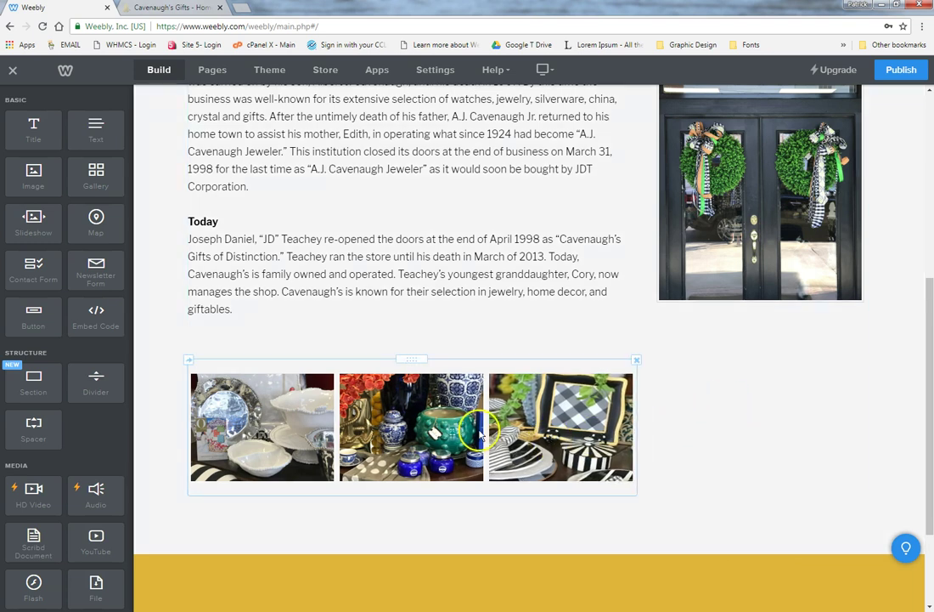
pyautogui.click(408, 383)
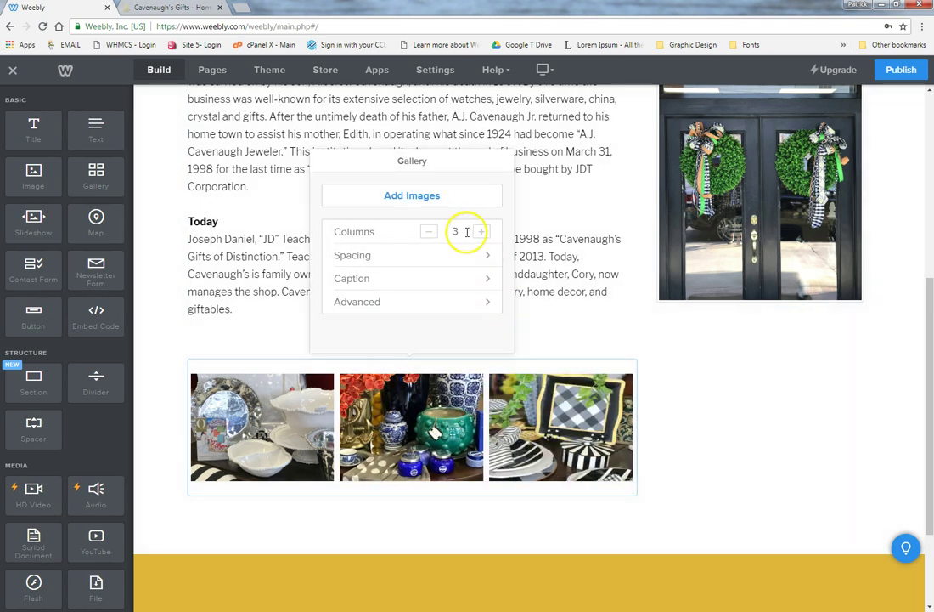
pyautogui.click(481, 232)
pyautogui.click(430, 234)
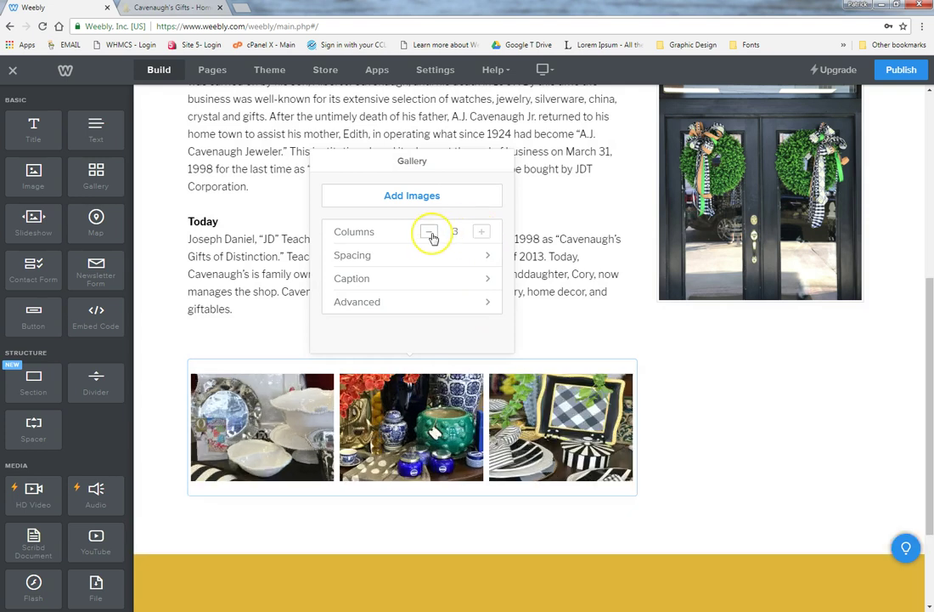
pyautogui.click(431, 235)
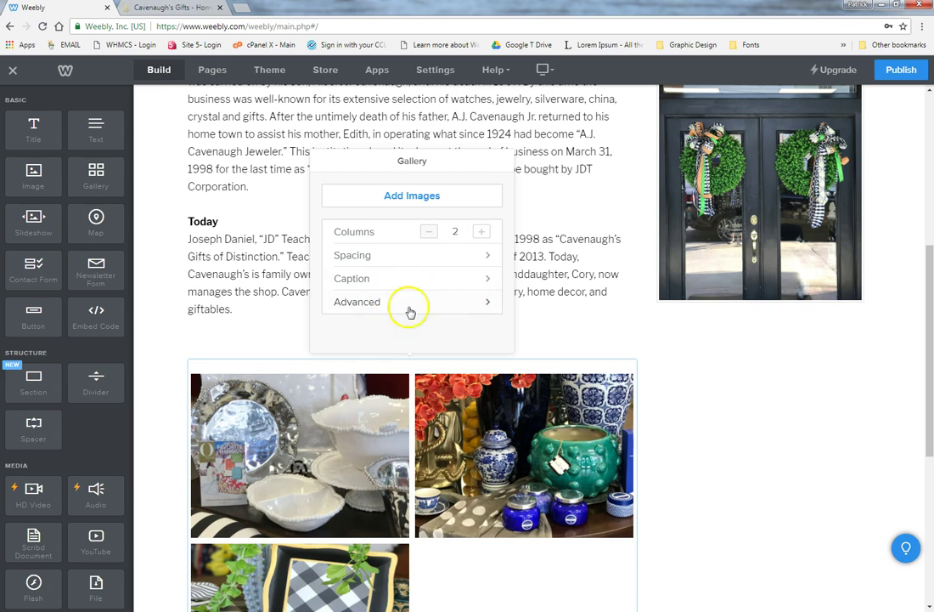
# Close the gallery settings and delete the gallery from the page.
pyautogui.click(690, 455)
pyautogui.click(637, 363)
pyautogui.click(611, 328)
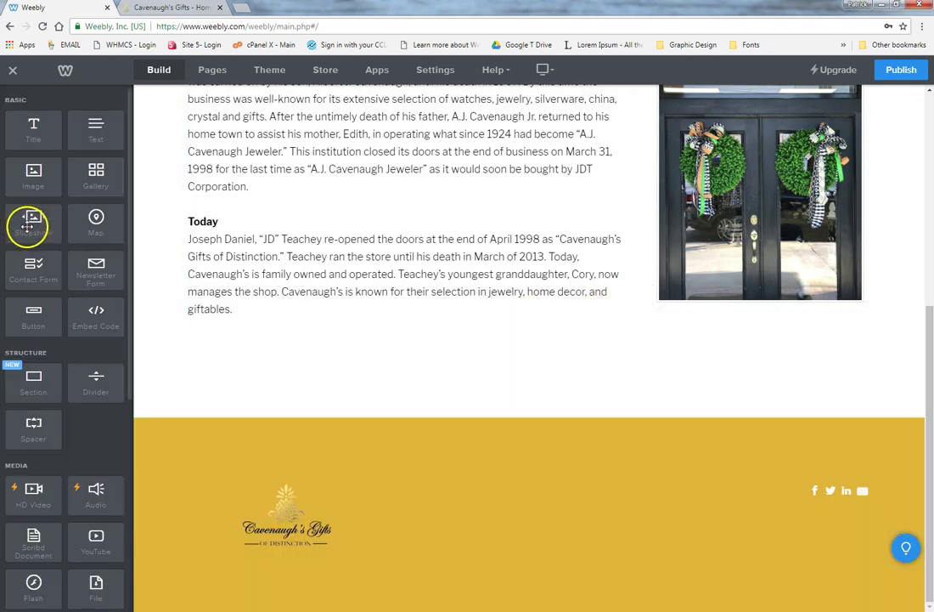
# Place a Slideshow element below the Today paragraph to view the slideshow styles, and dismiss the style choice.
pyautogui.moveTo(33, 222); pyautogui.dragTo(327, 371)
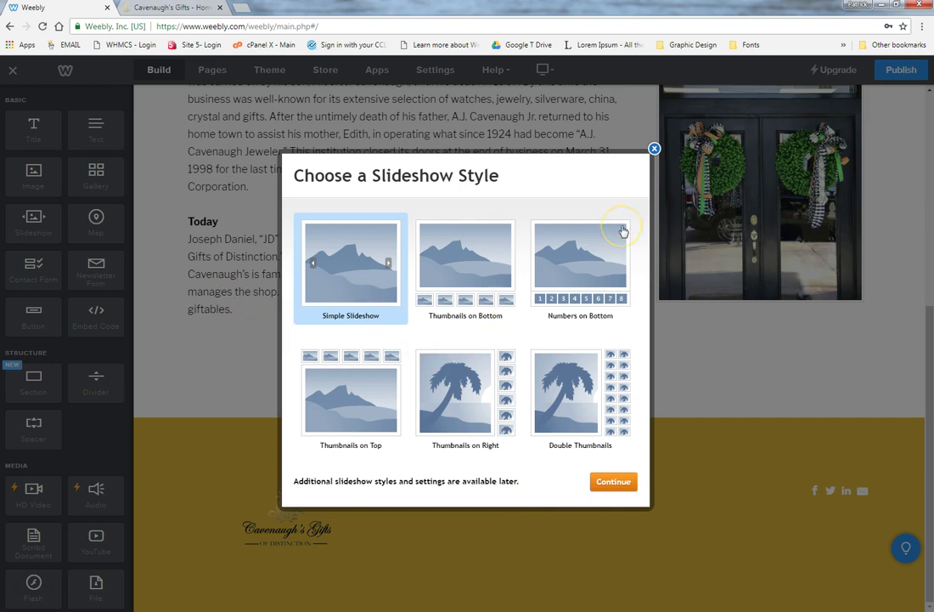
pyautogui.click(654, 149)
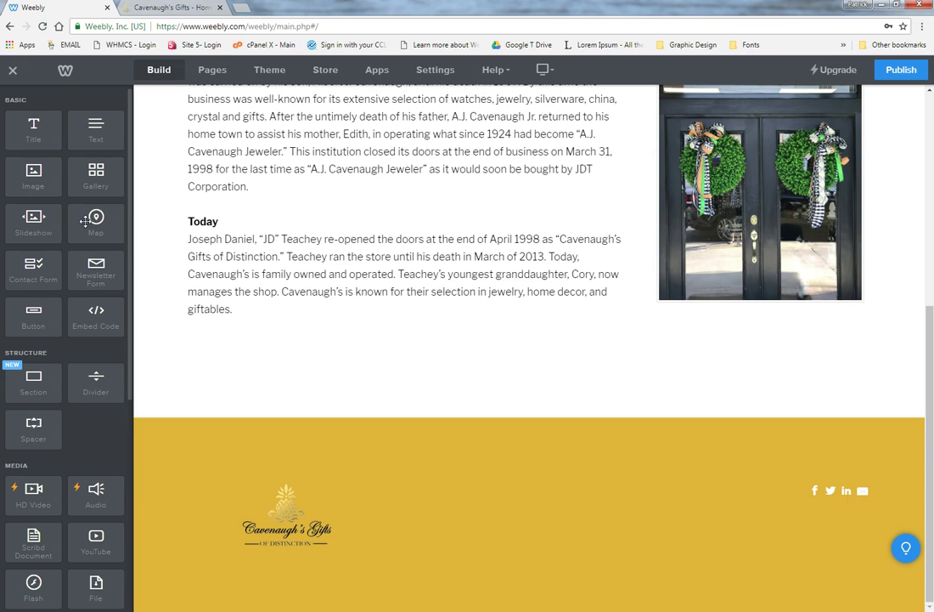
# Add a Map element below the Today paragraph and delete it again.
pyautogui.moveTo(85, 221); pyautogui.dragTo(552, 469)
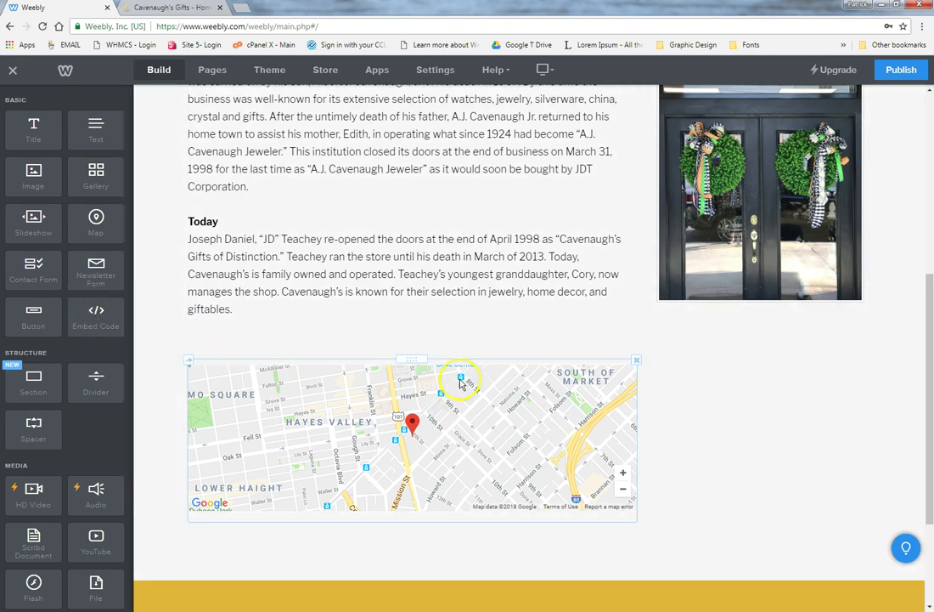
pyautogui.click(637, 359)
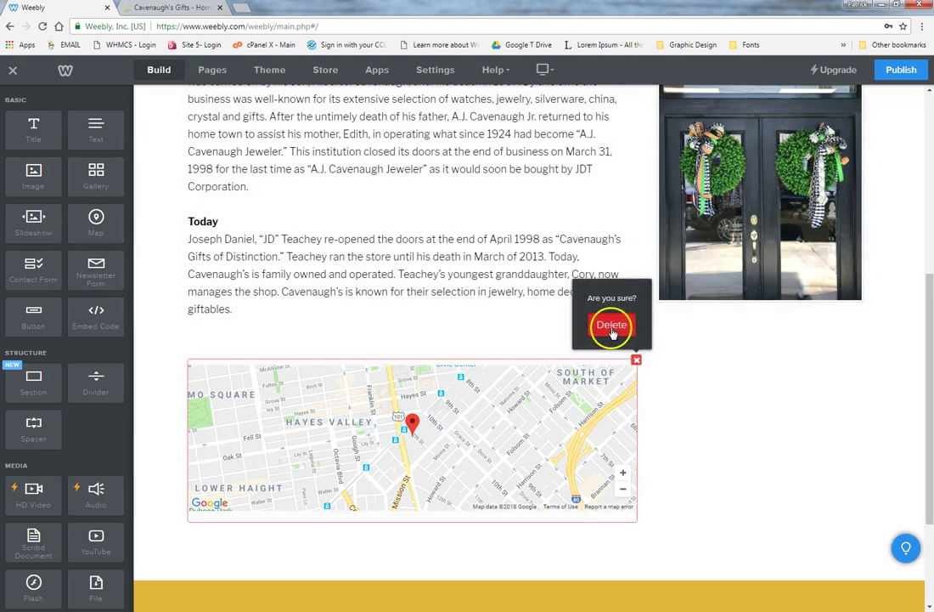
pyautogui.click(609, 324)
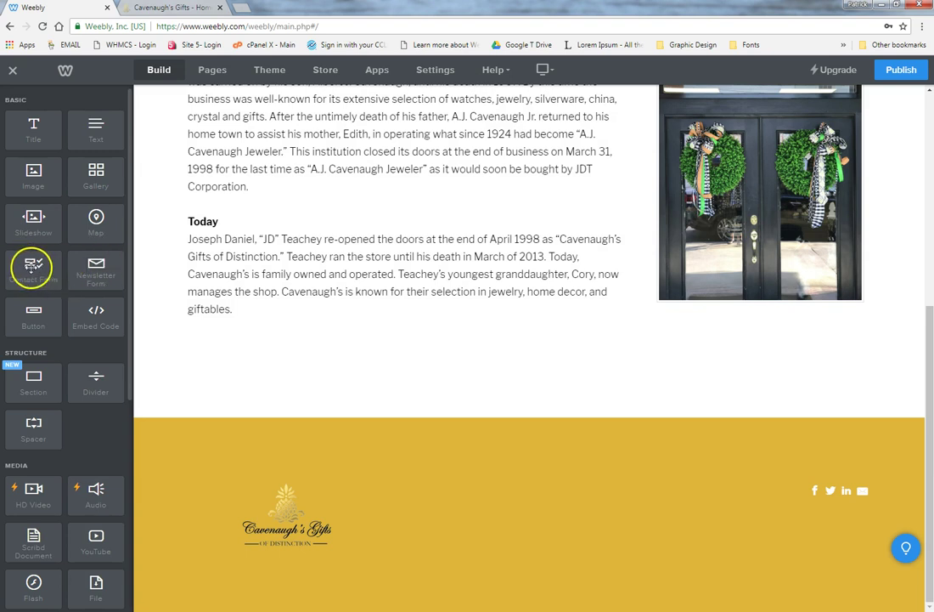
# Add a Contact Form element below the Today paragraph and look over its default fields.
pyautogui.moveTo(32, 269); pyautogui.dragTo(357, 340)
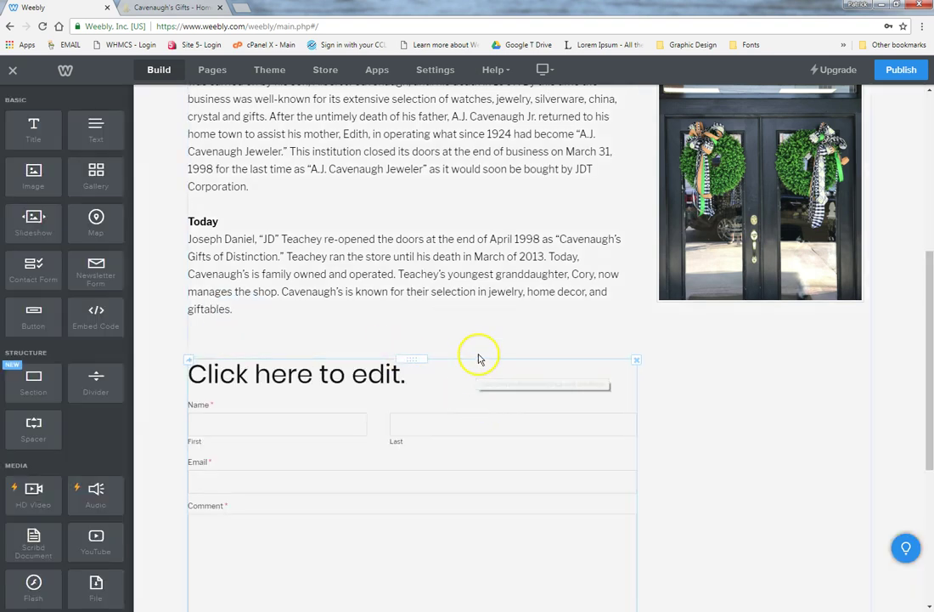
pyautogui.scroll(-3, 463, 391)
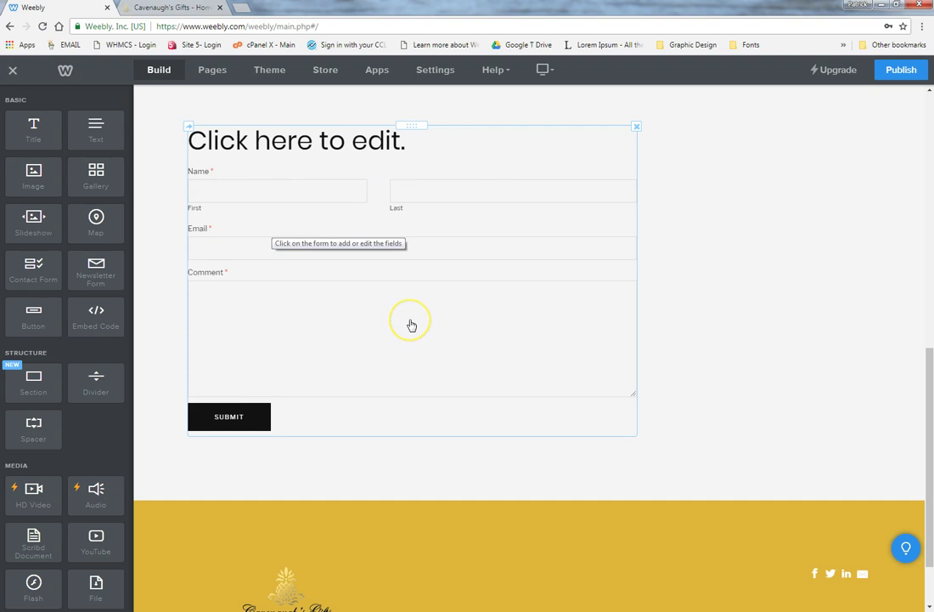
pyautogui.moveTo(412, 326)
pyautogui.mouseDown()
pyautogui.moveTo(427, 294)
pyautogui.moveTo(425, 231)
pyautogui.mouseUp()
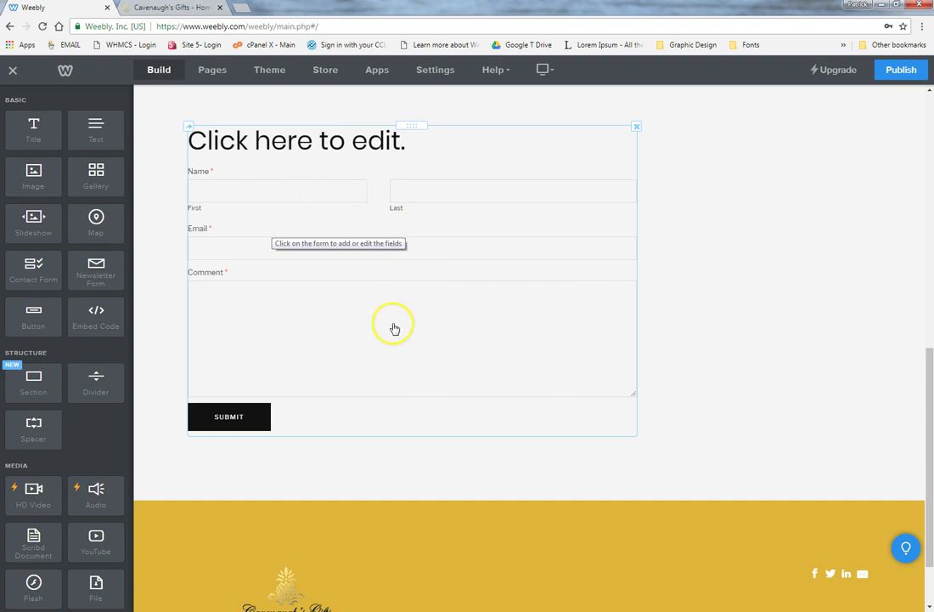
# Edit the contact form by inserting a Phone Number field between Name and Email, and view that field's settings.
pyautogui.click(414, 270)
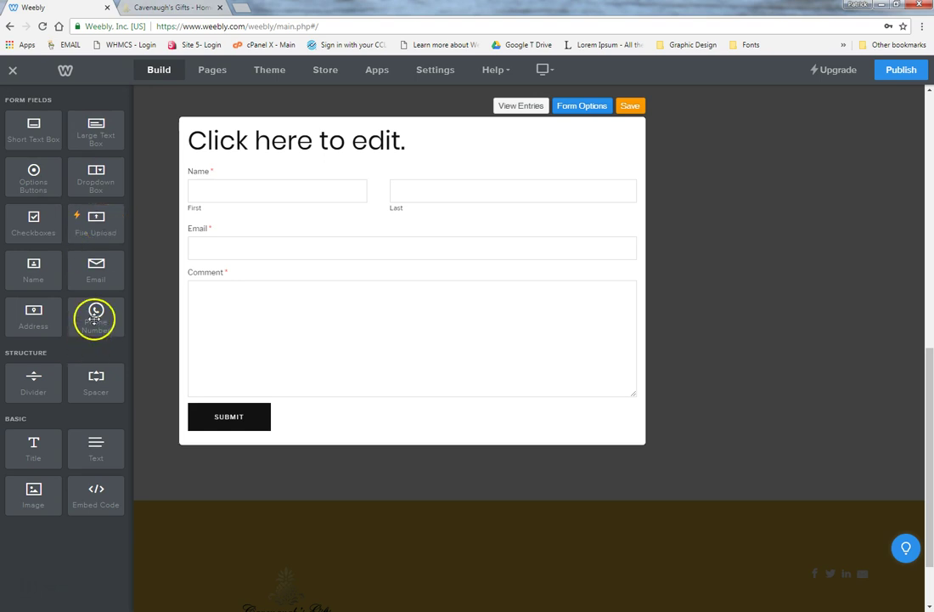
pyautogui.moveTo(95, 319); pyautogui.dragTo(316, 219)
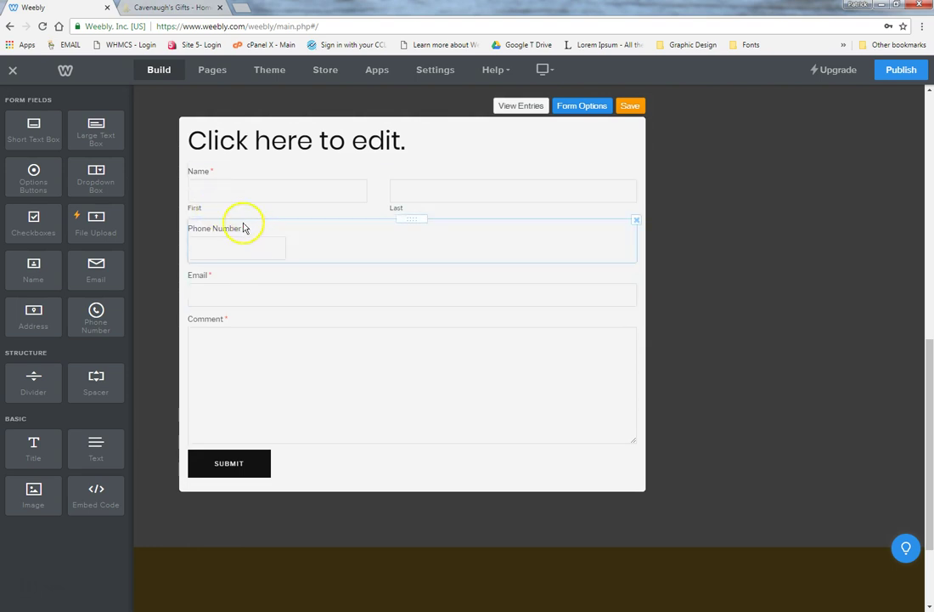
pyautogui.click(321, 246)
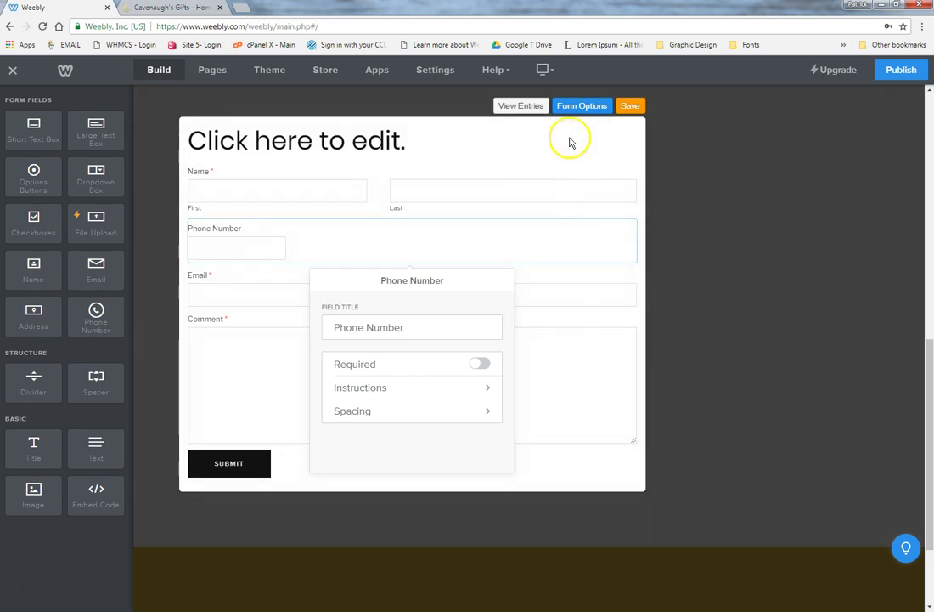
# Review the contact form's options, including the recipient e-mail field, and save the form.
pyautogui.click(578, 107)
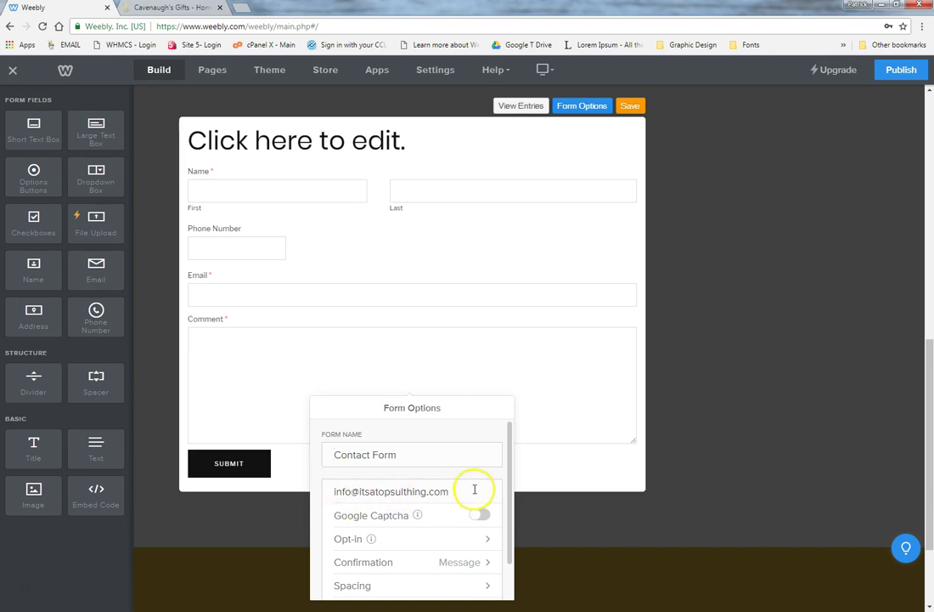
pyautogui.moveTo(467, 490); pyautogui.dragTo(292, 490)
pyautogui.click(400, 480)
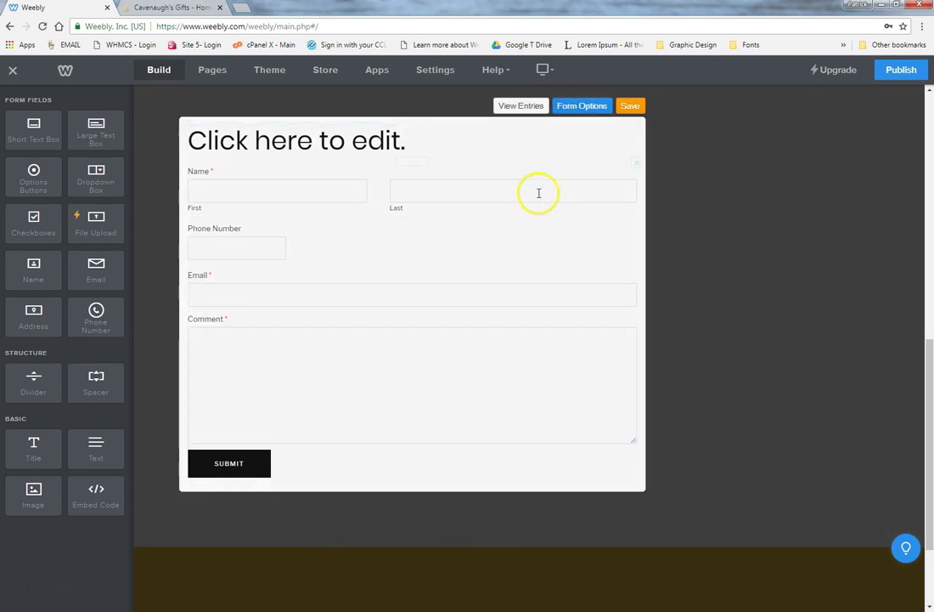
pyautogui.click(578, 111)
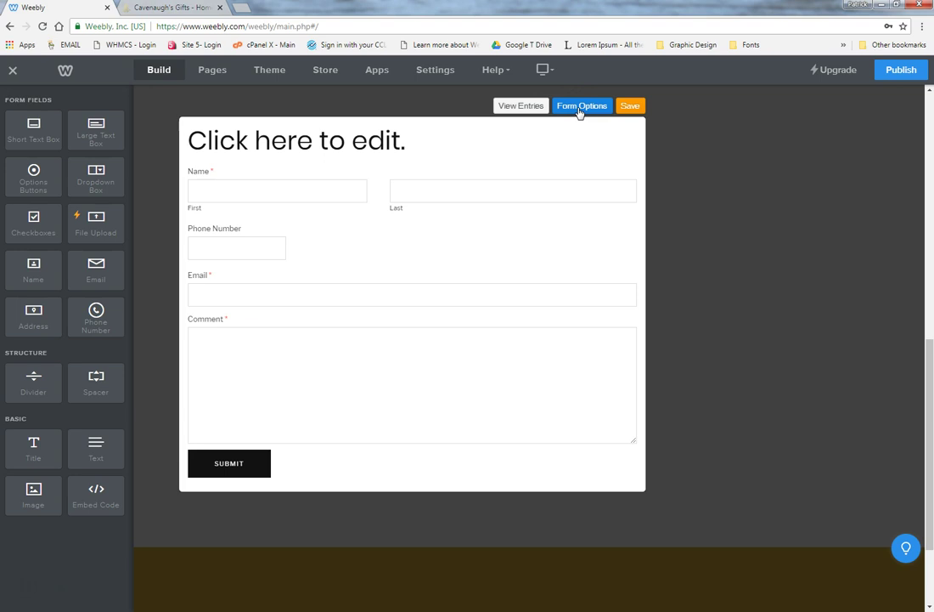
pyautogui.click(581, 106)
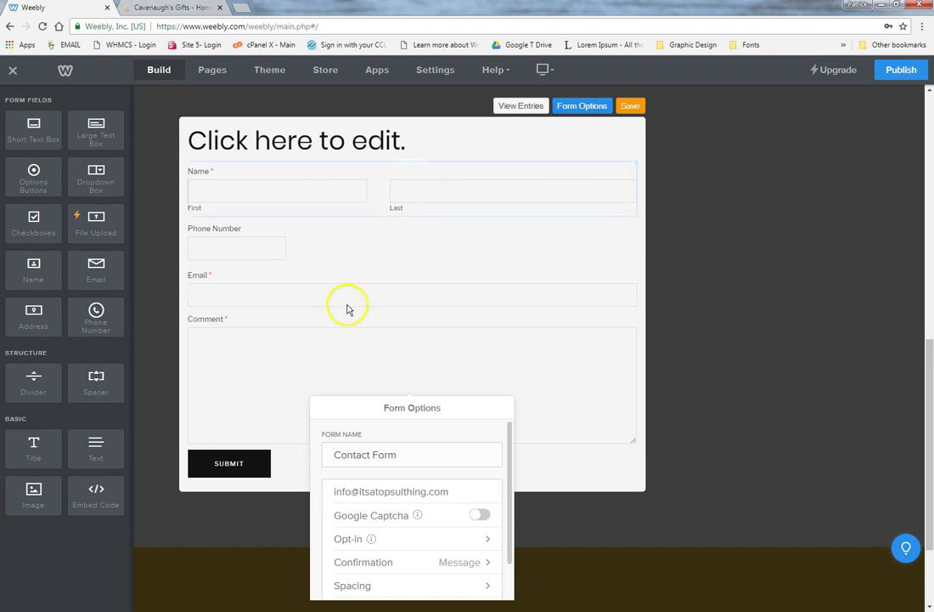
pyautogui.click(631, 107)
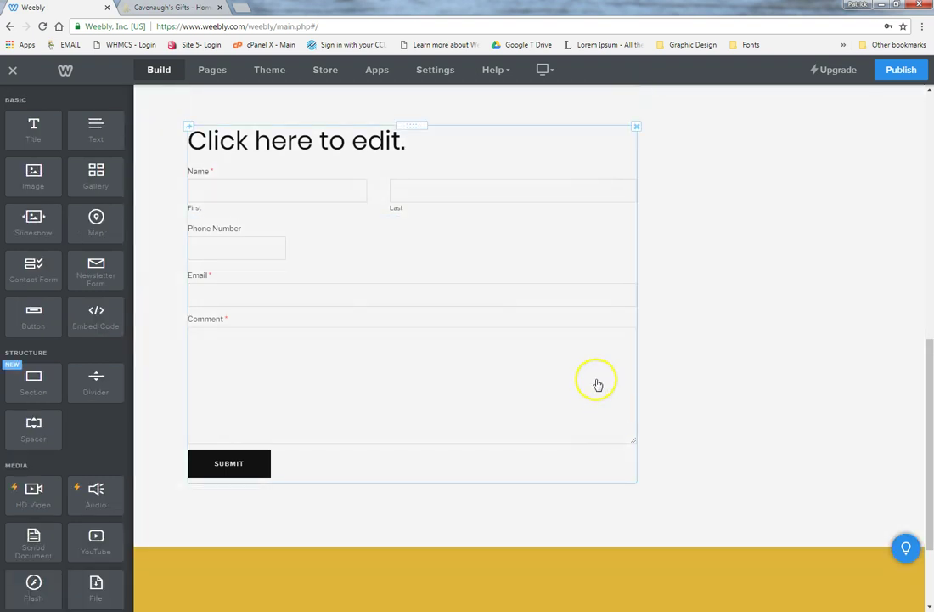
# Delete the contact form from the page.
pyautogui.scroll(3, 598, 385)
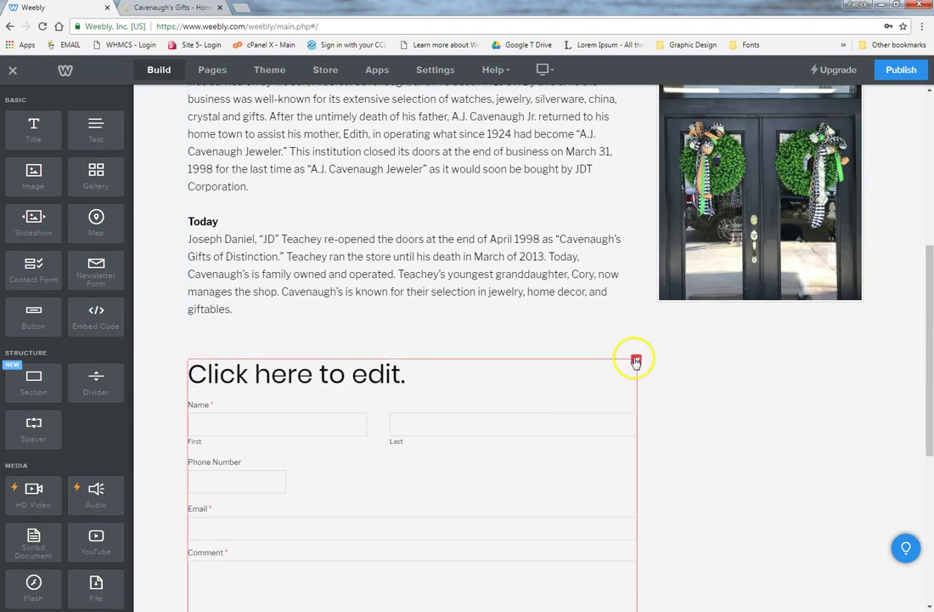
pyautogui.click(635, 362)
pyautogui.click(605, 324)
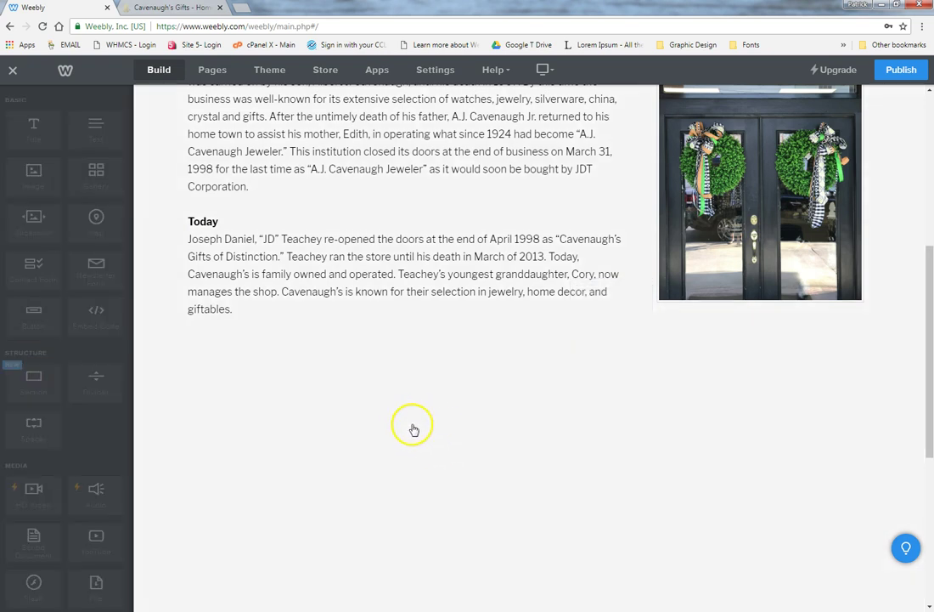
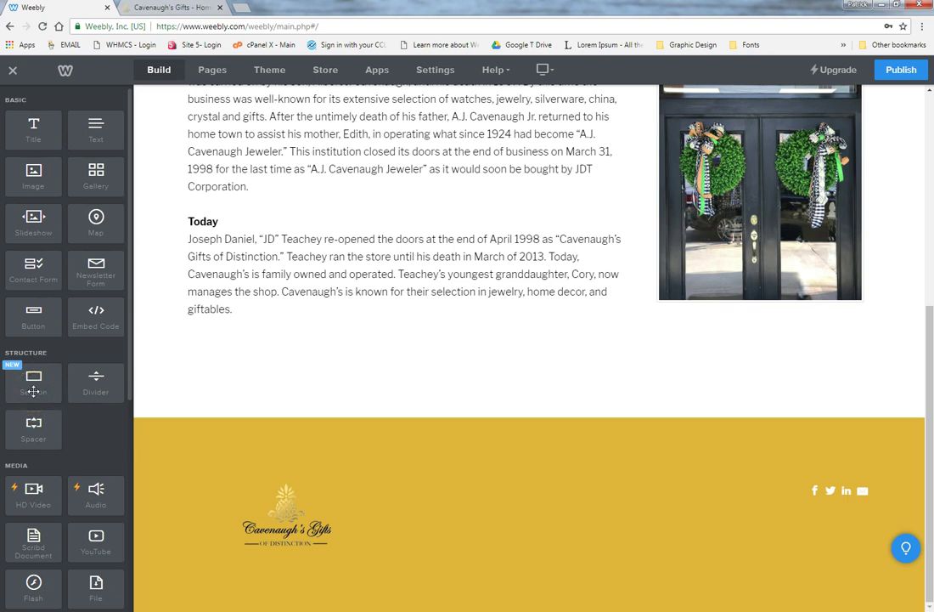
# Add a Divider element below the Today paragraph, view its spacing and width settings, and close them.
pyautogui.moveTo(33, 390)
pyautogui.mouseDown()
pyautogui.moveTo(73, 390)
pyautogui.moveTo(59, 377)
pyautogui.moveTo(37, 383)
pyautogui.mouseUp()
pyautogui.moveTo(37, 382); pyautogui.dragTo(389, 393)
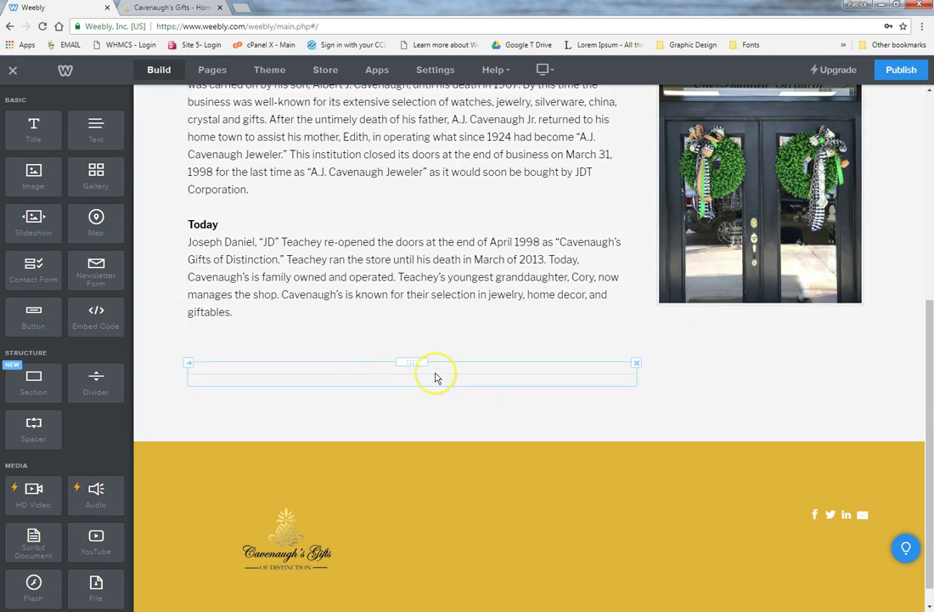
pyautogui.click(435, 377)
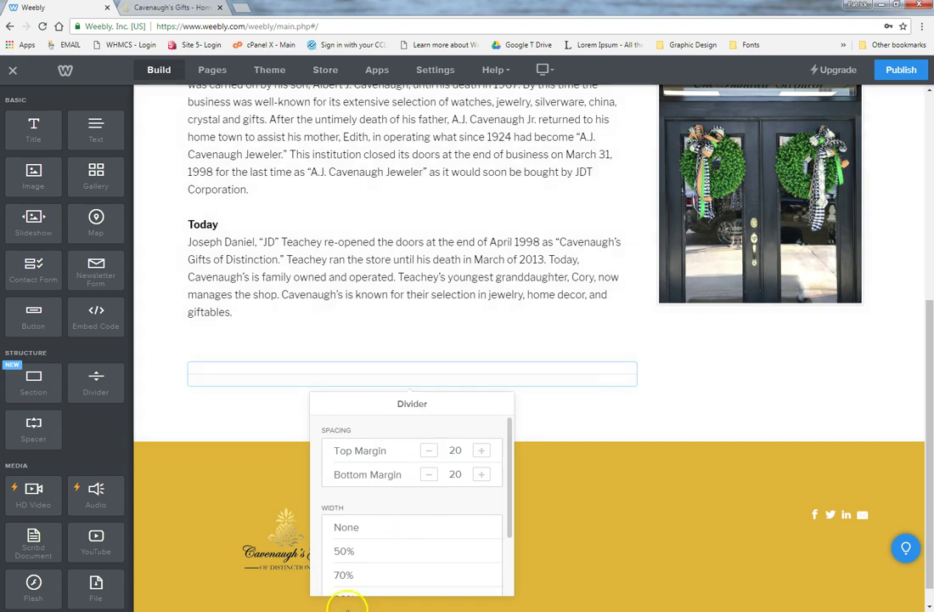
pyautogui.click(691, 367)
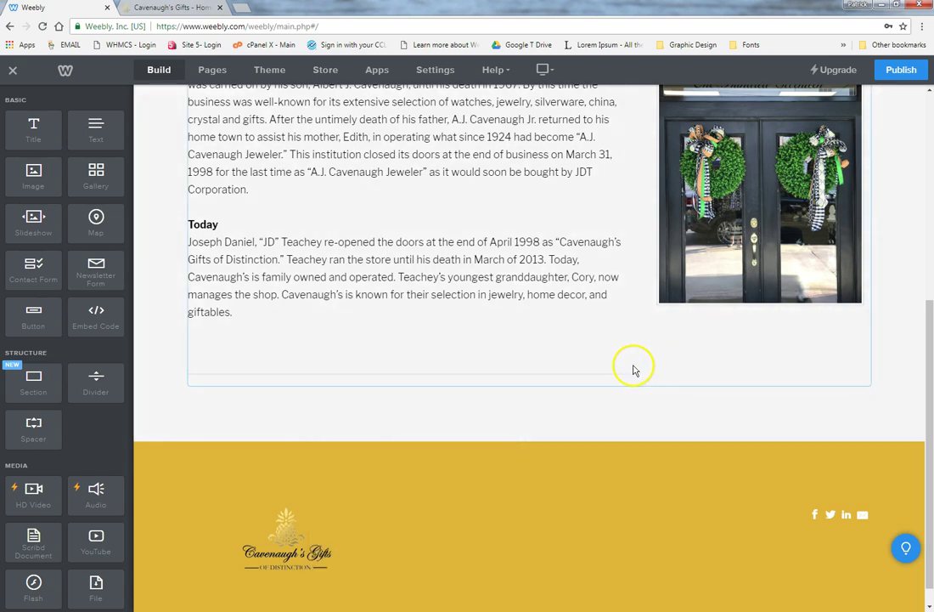
# Delete the divider below the Today paragraph.
pyautogui.click(636, 364)
pyautogui.click(667, 329)
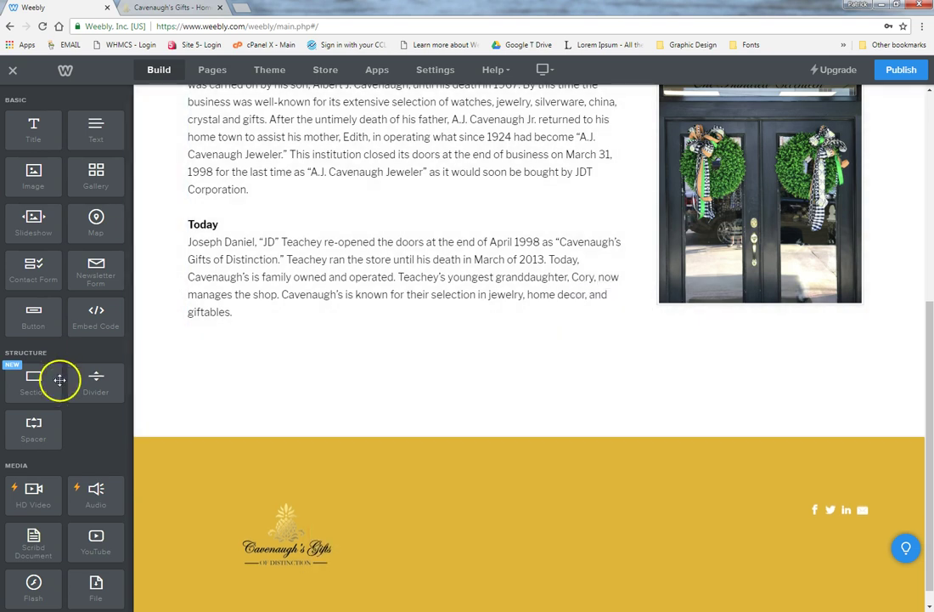
# Add a Spacer element directly below the About Us title and increase its height.
pyautogui.moveTo(37, 367); pyautogui.dragTo(48, 434)
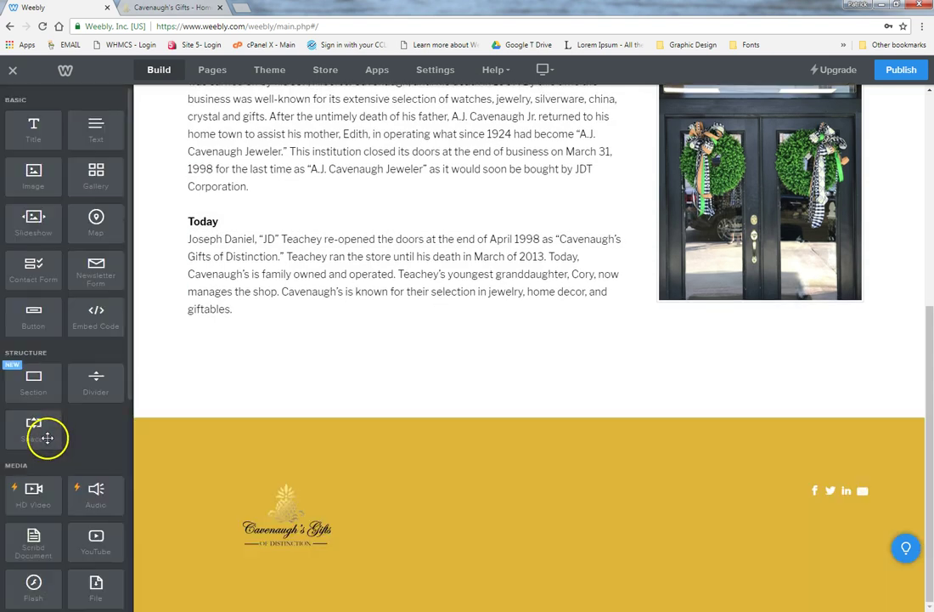
pyautogui.scroll(5, 395, 337)
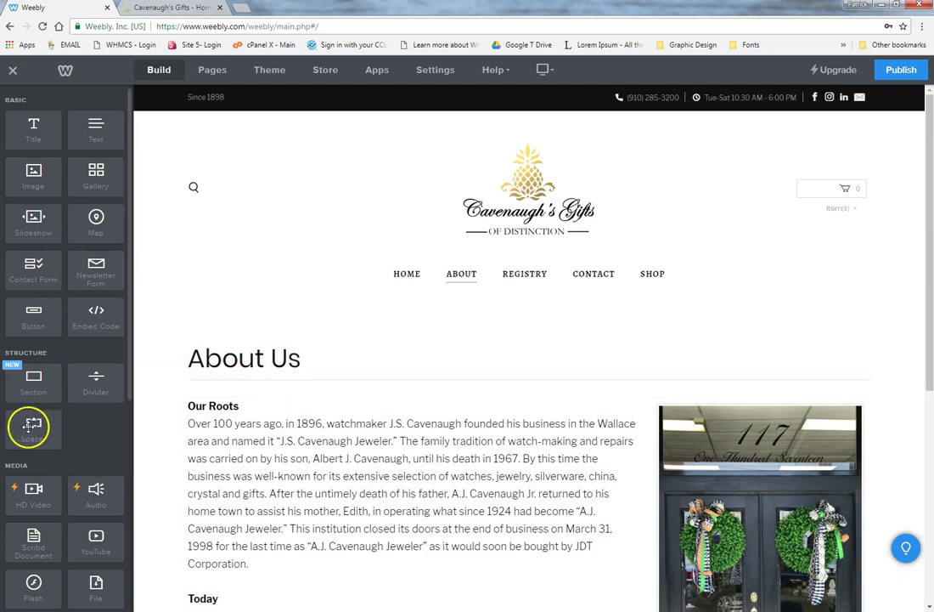
pyautogui.moveTo(32, 427); pyautogui.dragTo(350, 373)
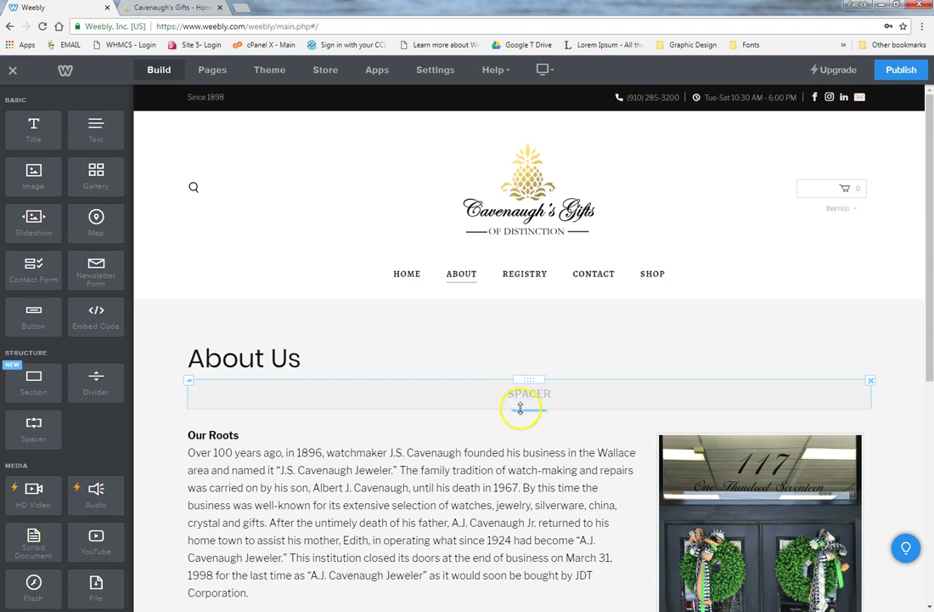
pyautogui.moveTo(520, 408)
pyautogui.mouseDown()
pyautogui.moveTo(522, 388)
pyautogui.moveTo(517, 525)
pyautogui.moveTo(514, 420)
pyautogui.mouseUp()
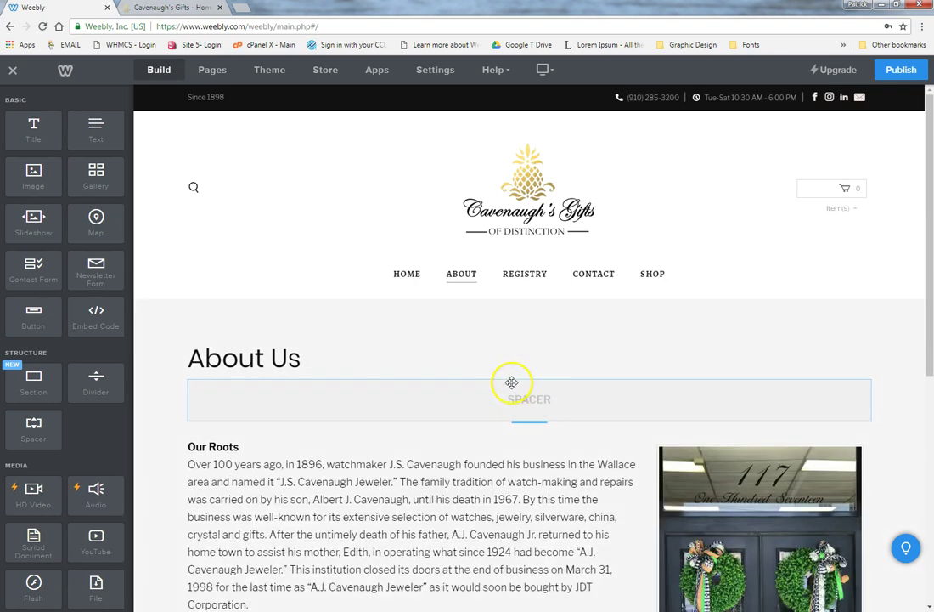
pyautogui.moveTo(511, 382); pyautogui.dragTo(514, 423)
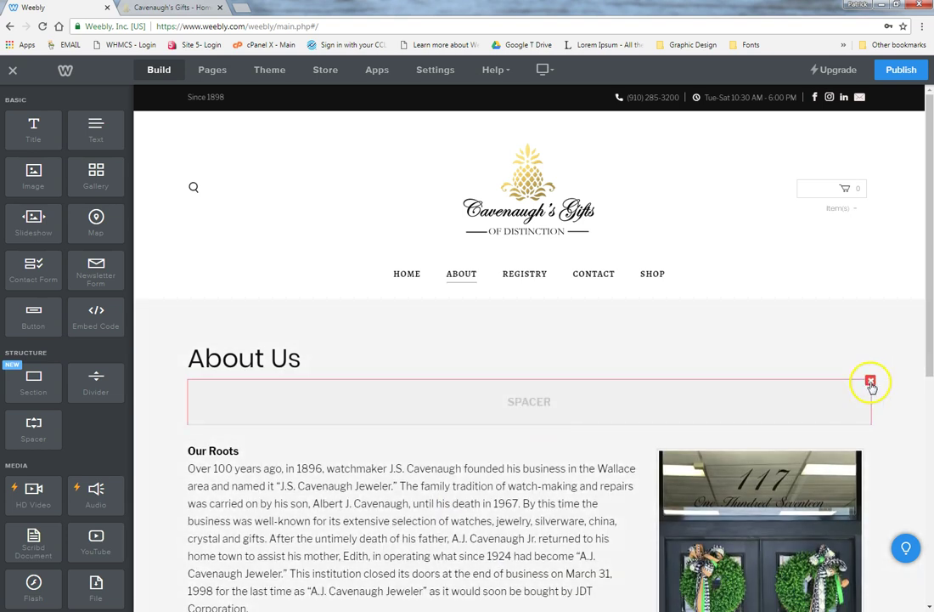
# Delete the spacer below the About Us title.
pyautogui.click(871, 384)
pyautogui.click(848, 355)
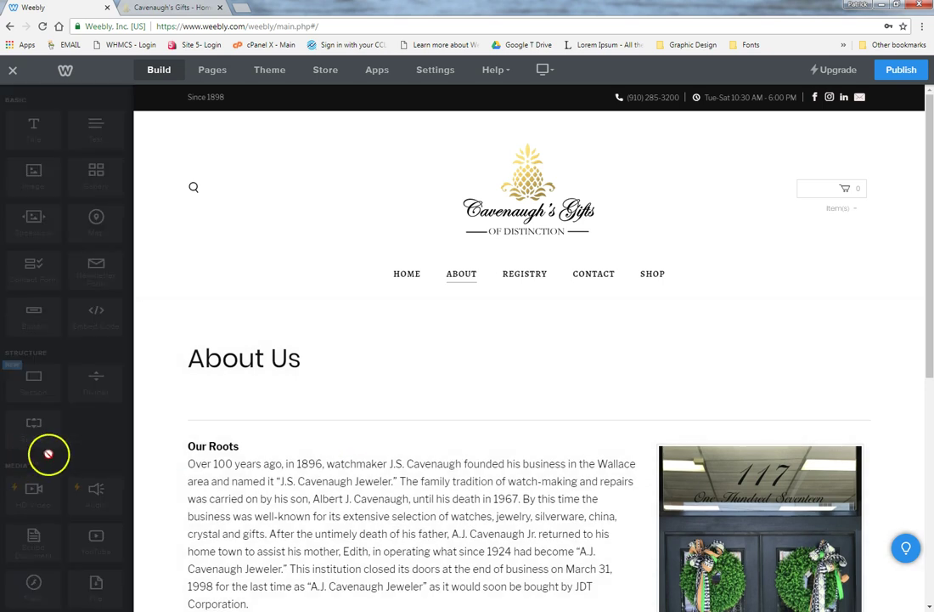
# Add a YouTube element above the Our Roots text, view its video URL and position settings, and close them.
pyautogui.scroll(-3, 79, 410)
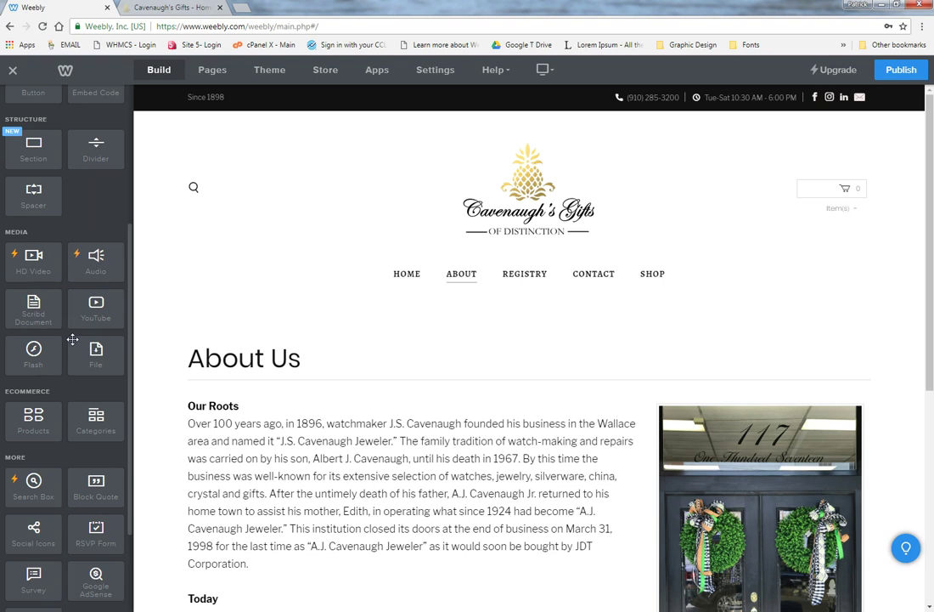
pyautogui.moveTo(93, 324); pyautogui.dragTo(378, 425)
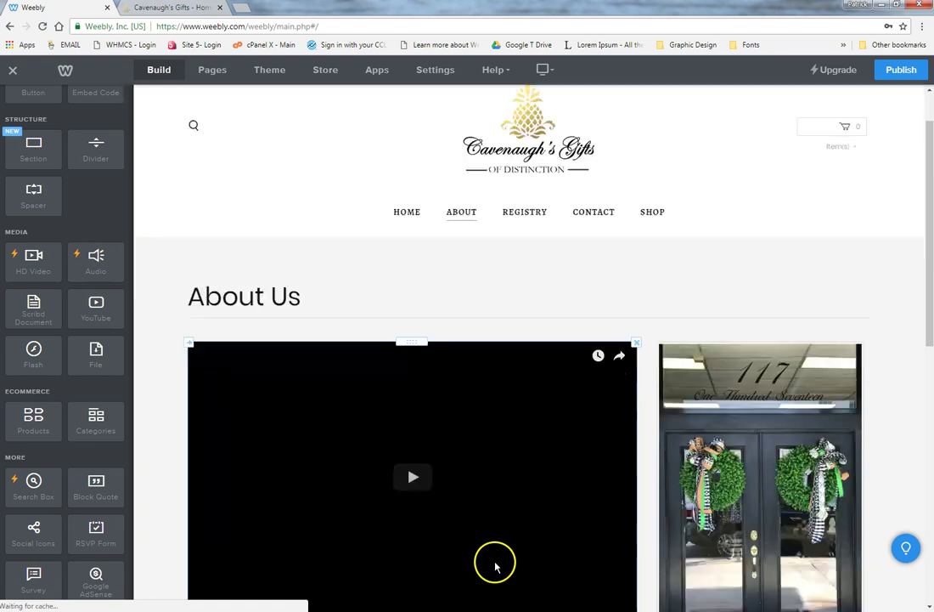
pyautogui.scroll(-3, 494, 559)
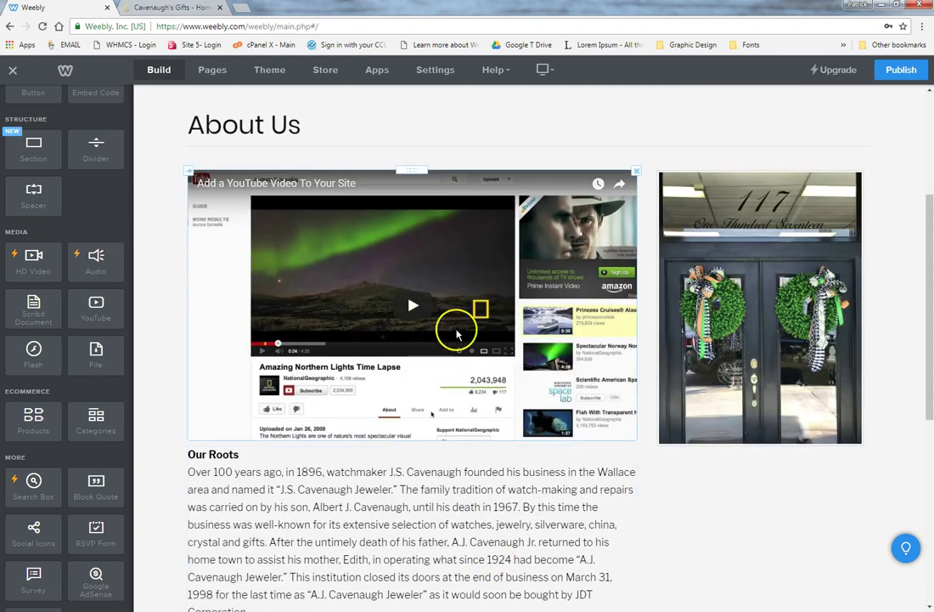
pyautogui.click(452, 247)
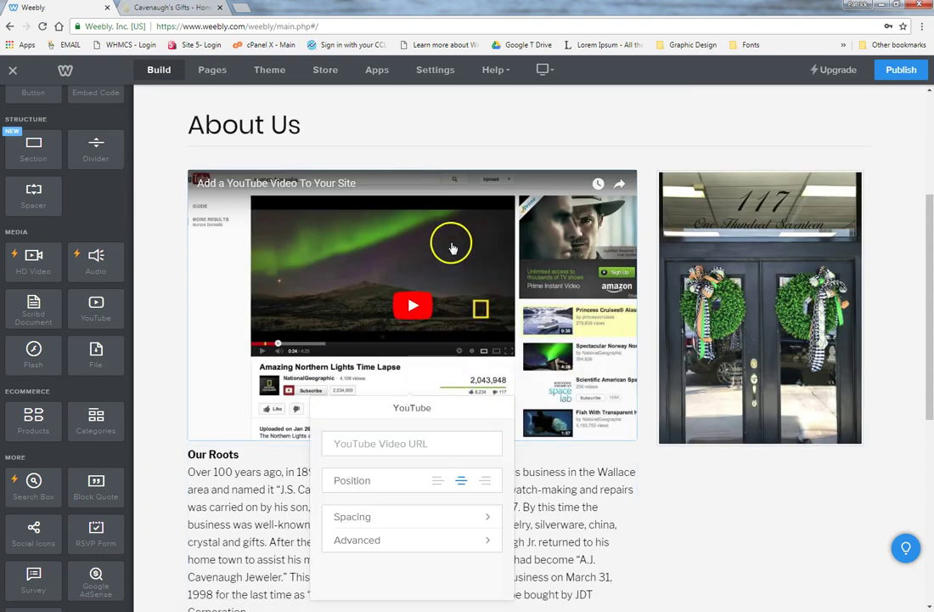
pyautogui.click(417, 443)
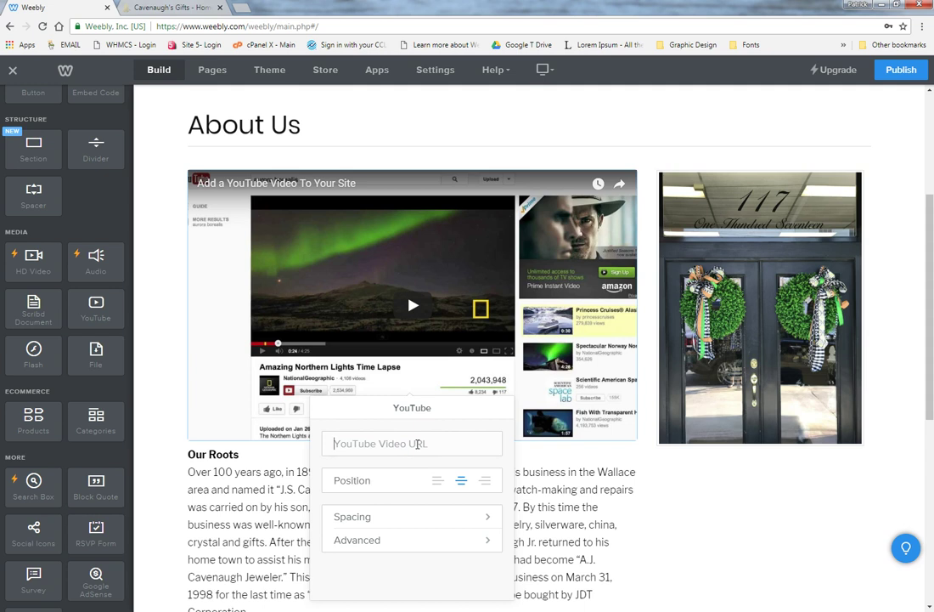
pyautogui.click(417, 443)
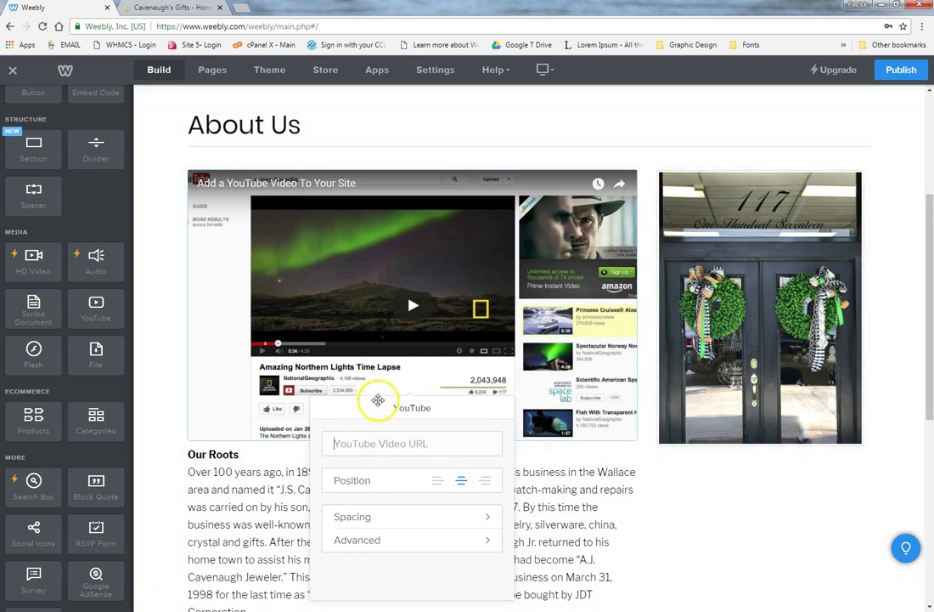
pyautogui.click(157, 320)
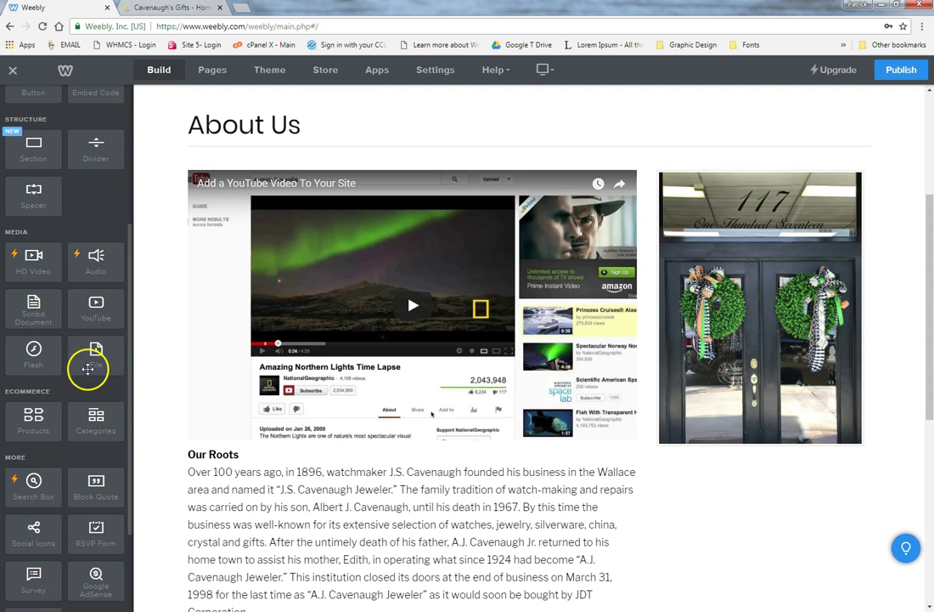
# Add a File element above the YouTube video and upload the desktop document "Quote - YMCA of Kanawha County - Website Design" to it.
pyautogui.moveTo(89, 360); pyautogui.dragTo(419, 444)
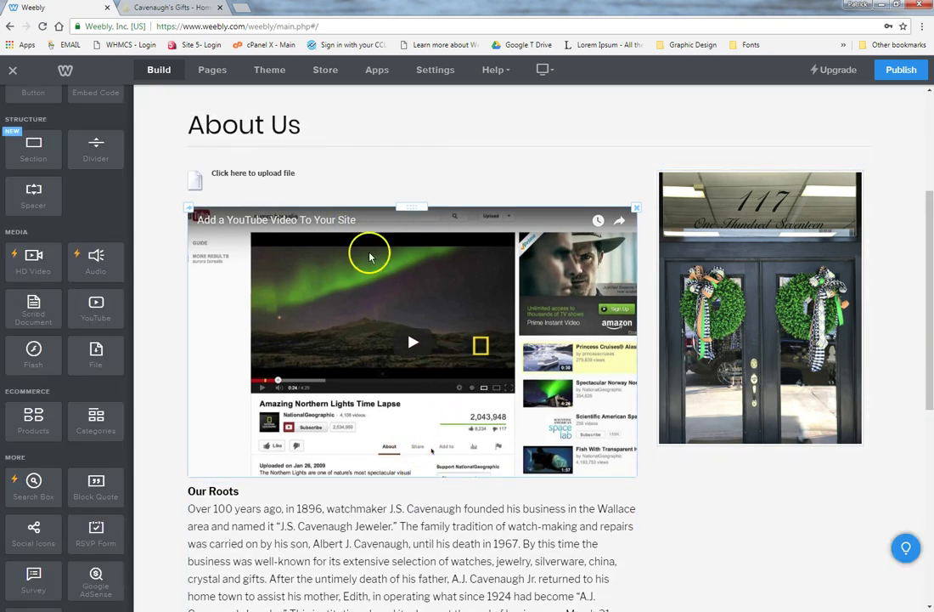
pyautogui.click(326, 181)
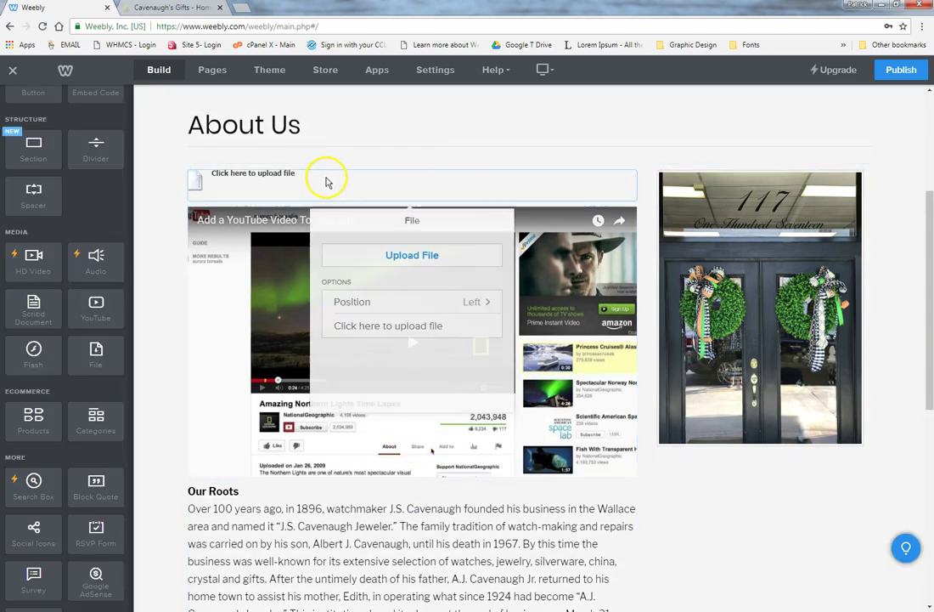
pyautogui.click(417, 258)
pyautogui.click(501, 409)
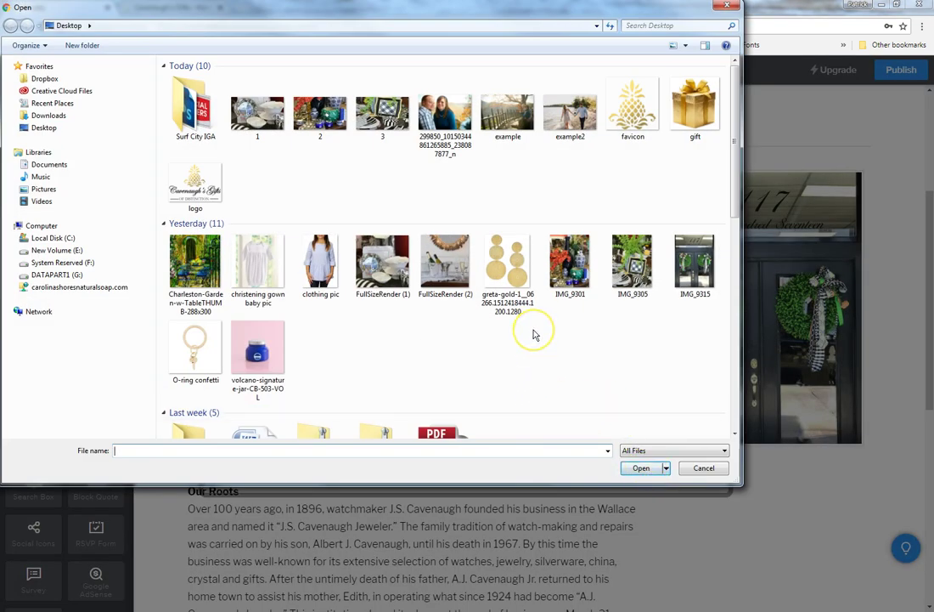
pyautogui.moveTo(736, 188); pyautogui.dragTo(740, 381)
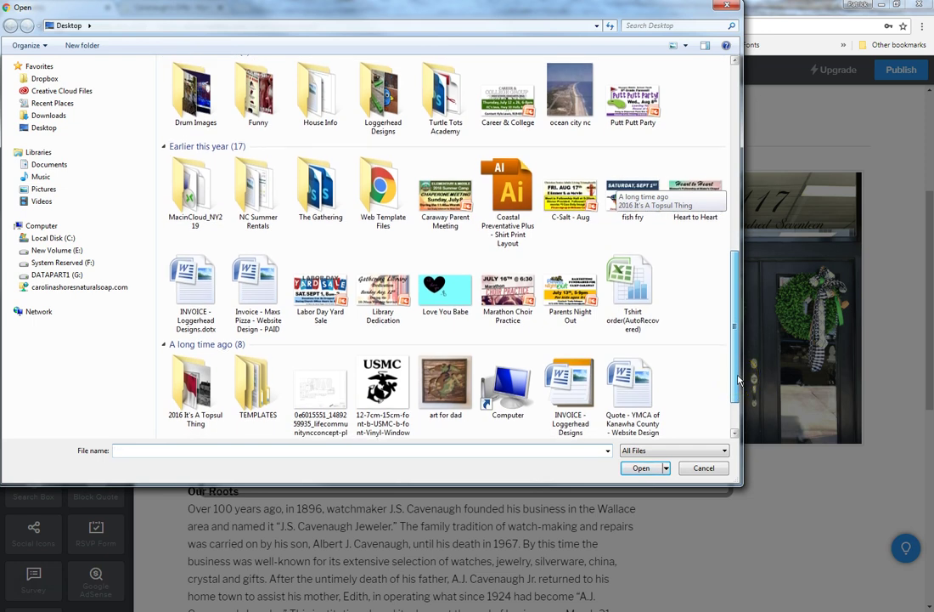
pyautogui.click(634, 384)
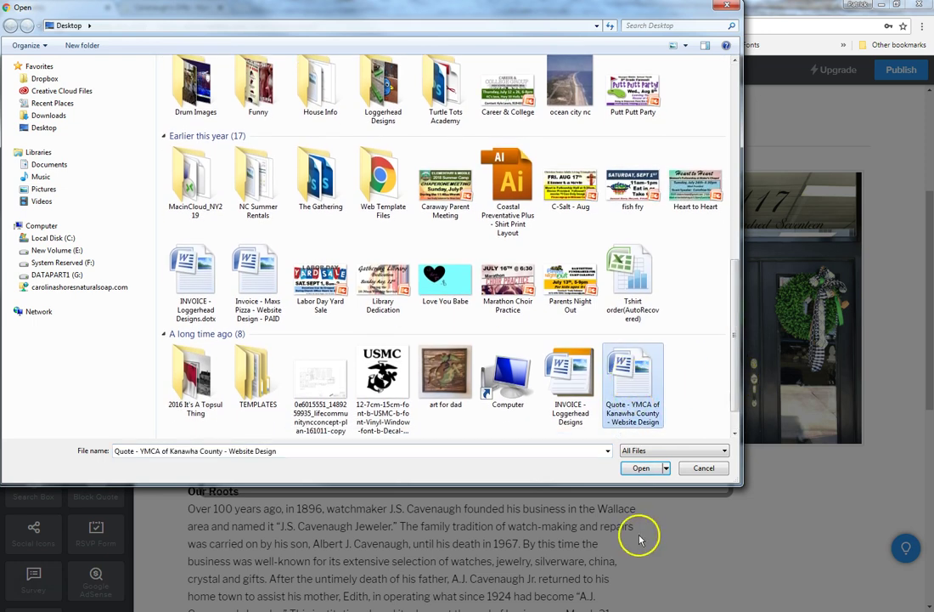
pyautogui.click(642, 468)
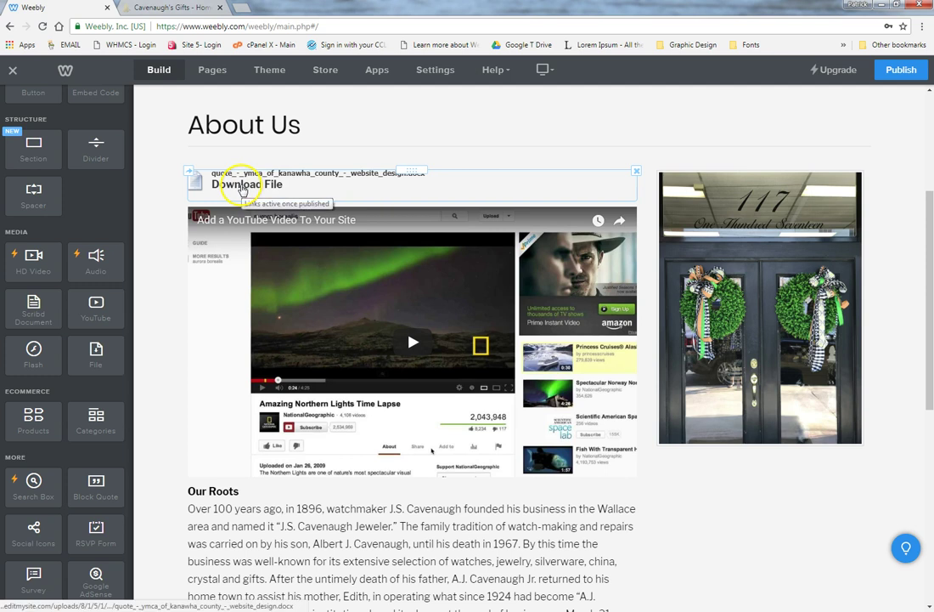
# Delete the file download element and the YouTube video from the About page.
pyautogui.click(636, 171)
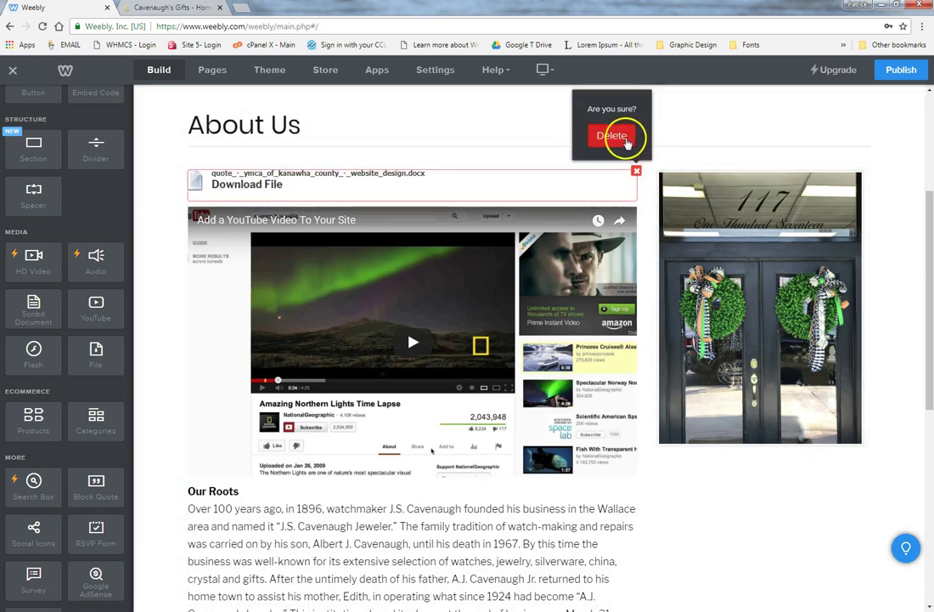
pyautogui.click(615, 140)
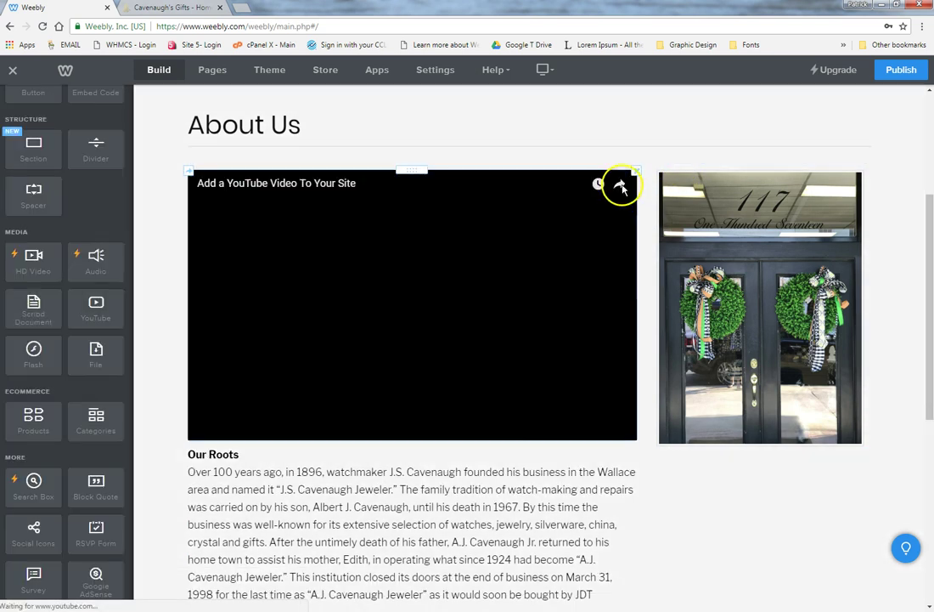
pyautogui.click(635, 174)
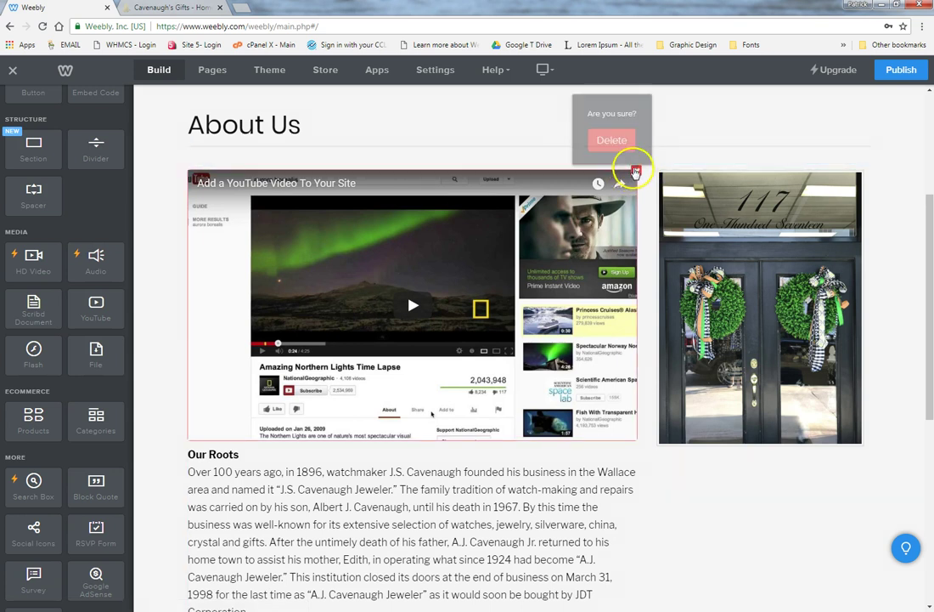
pyautogui.click(623, 138)
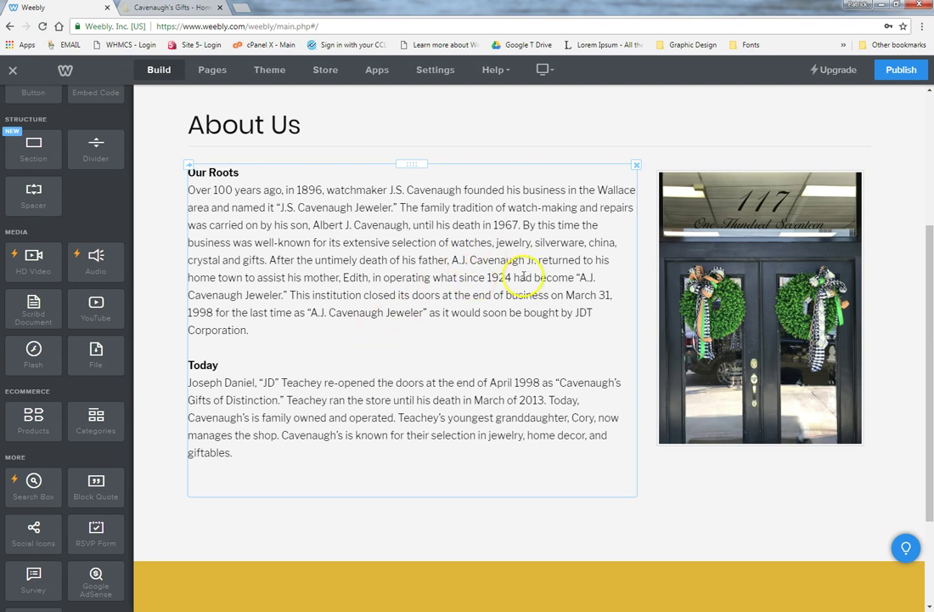
# Open the Registry page and review its introduction, couple photos and shop buttons.
pyautogui.scroll(3, 540, 274)
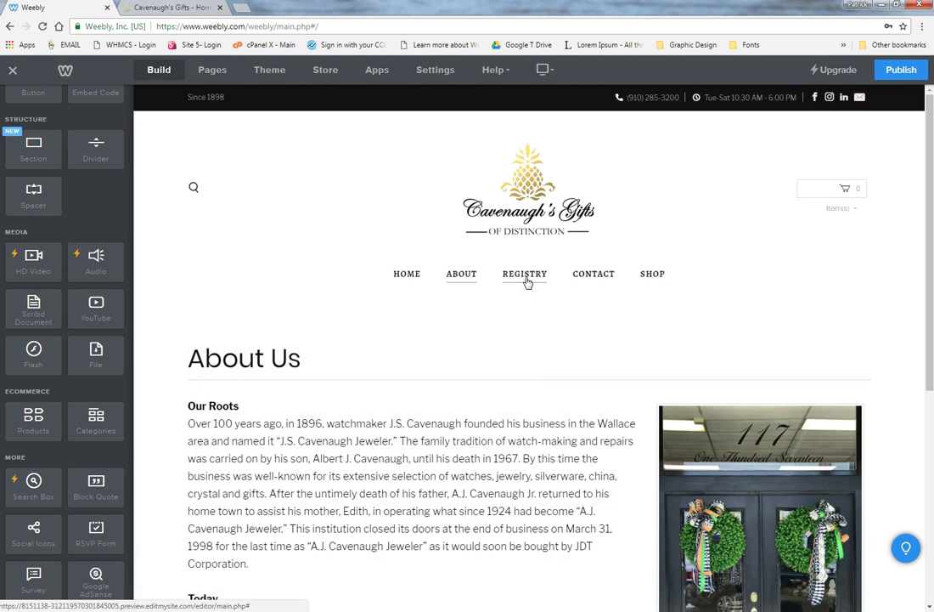
pyautogui.click(524, 274)
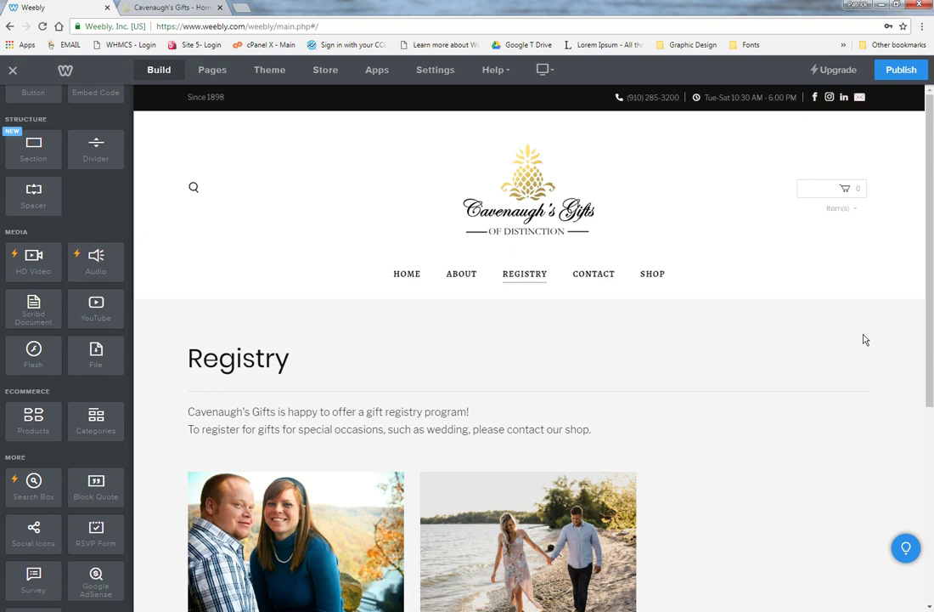
pyautogui.scroll(-3, 821, 323)
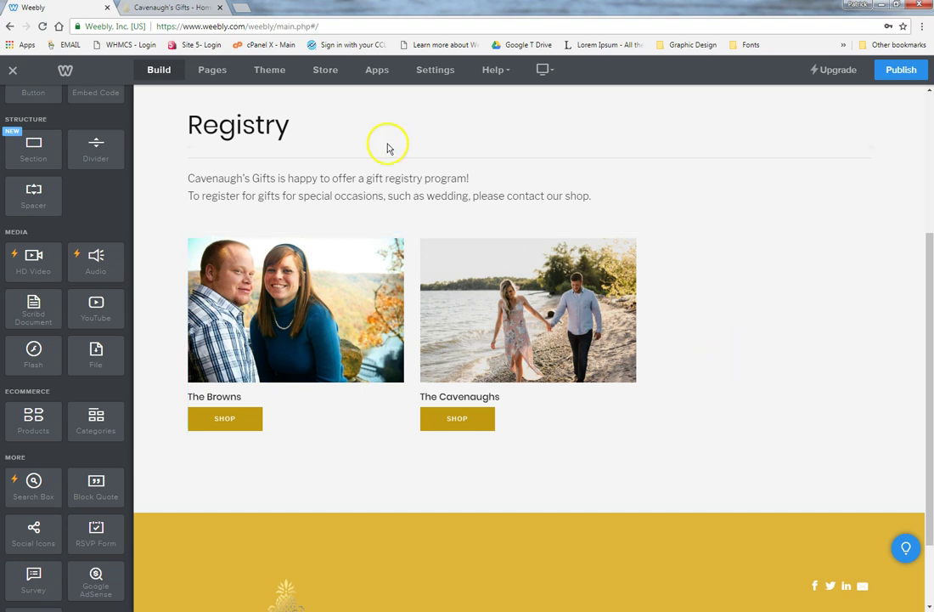
pyautogui.scroll(3, 389, 204)
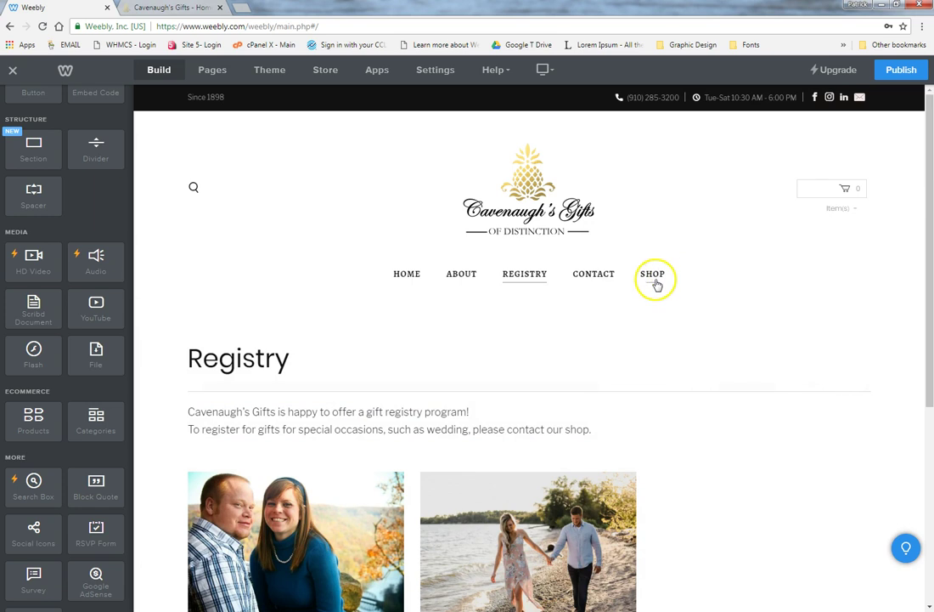
# Open the Shop page and remove the Wedding category from the categories displayed in its grid.
pyautogui.click(657, 278)
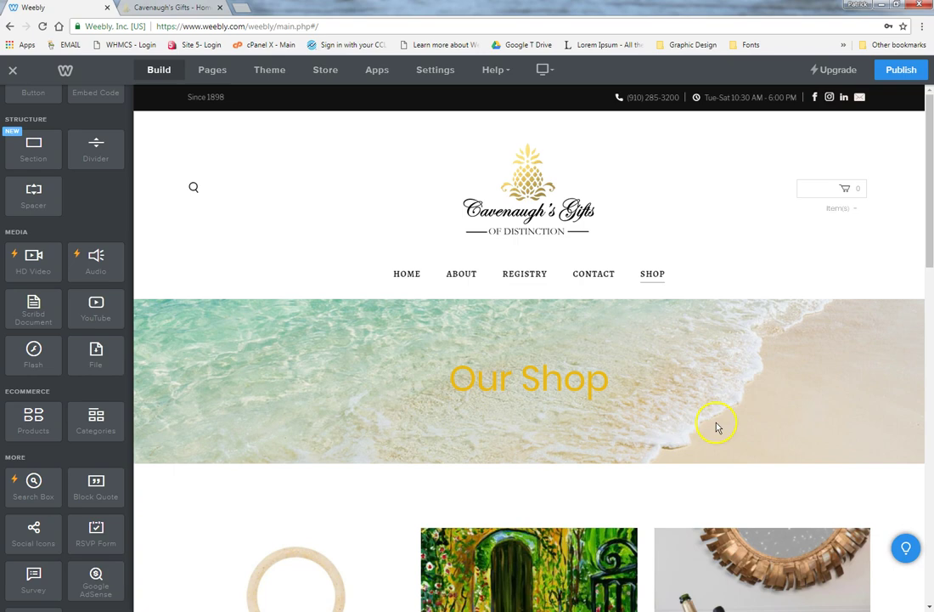
pyautogui.scroll(-3, 765, 392)
pyautogui.scroll(-3, 762, 391)
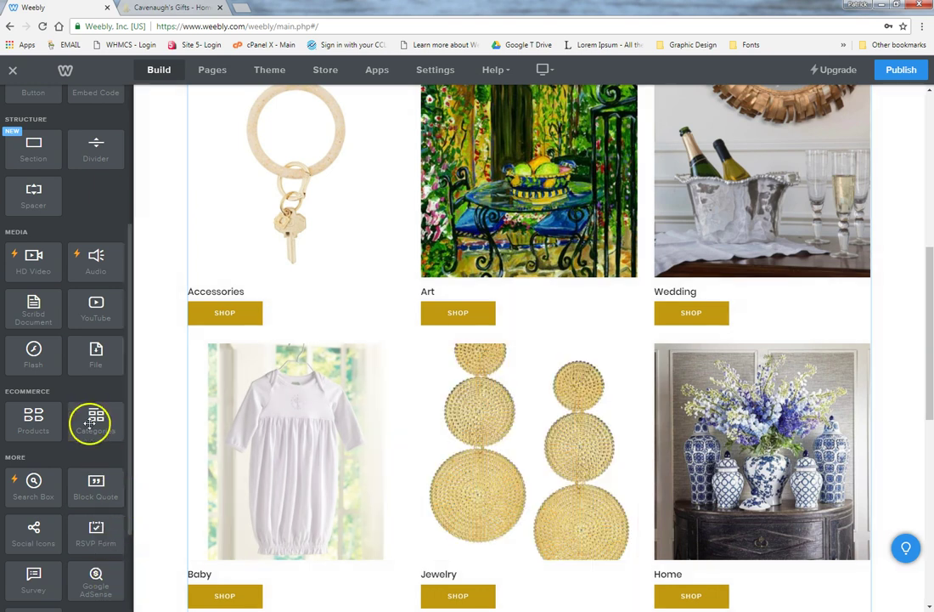
pyautogui.moveTo(96, 416)
pyautogui.mouseDown()
pyautogui.moveTo(225, 408)
pyautogui.moveTo(341, 419)
pyautogui.moveTo(95, 422)
pyautogui.mouseUp()
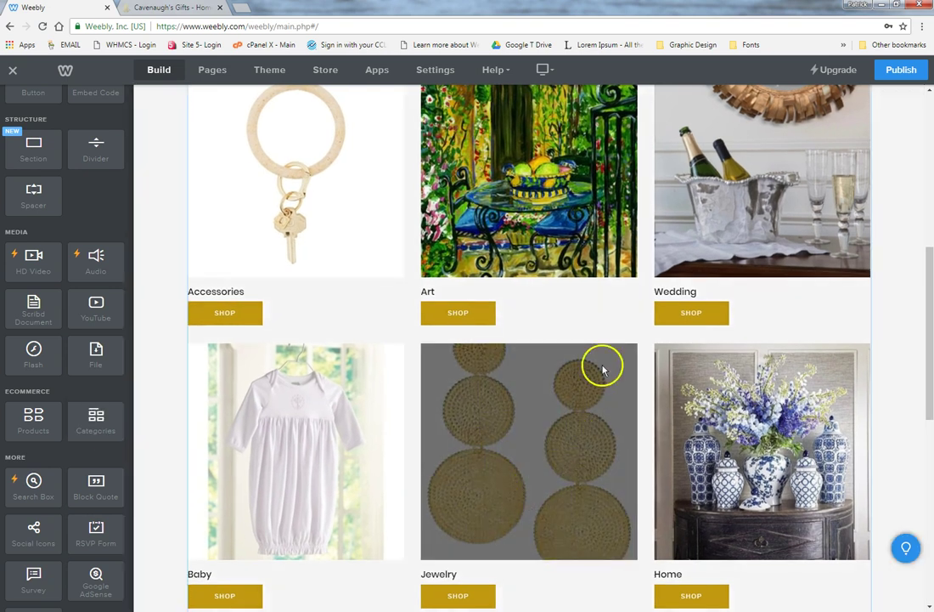
pyautogui.click(648, 340)
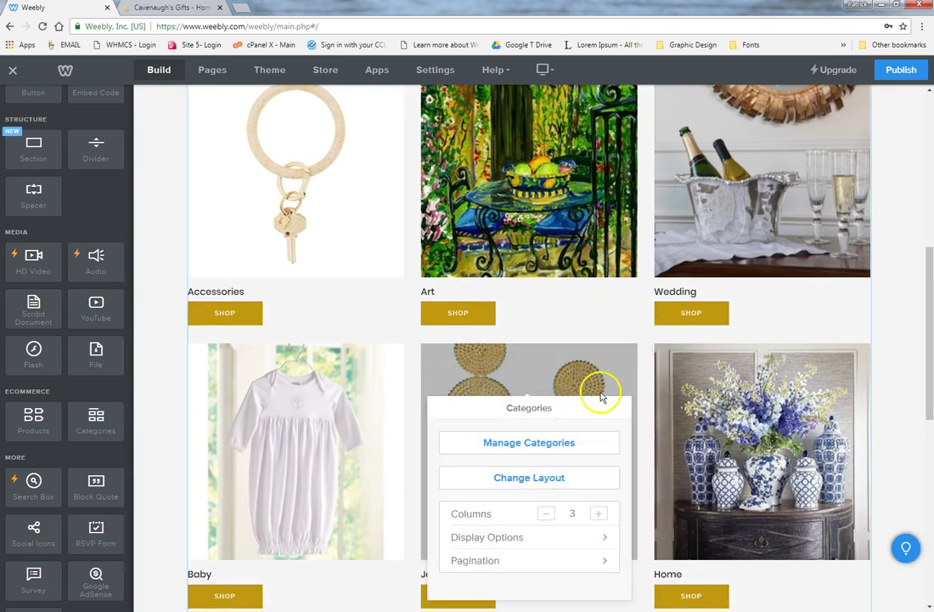
pyautogui.click(536, 444)
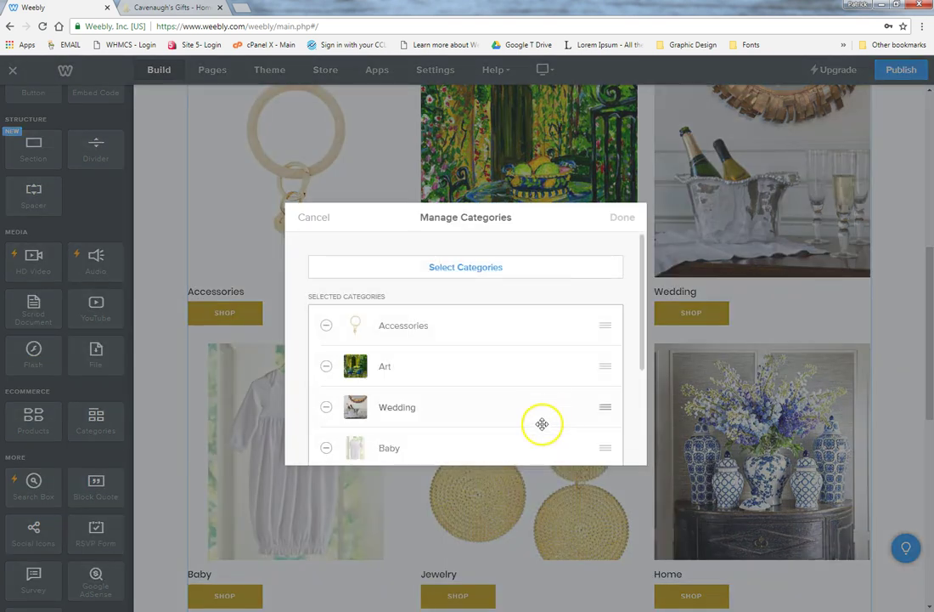
pyautogui.moveTo(643, 294); pyautogui.dragTo(646, 323)
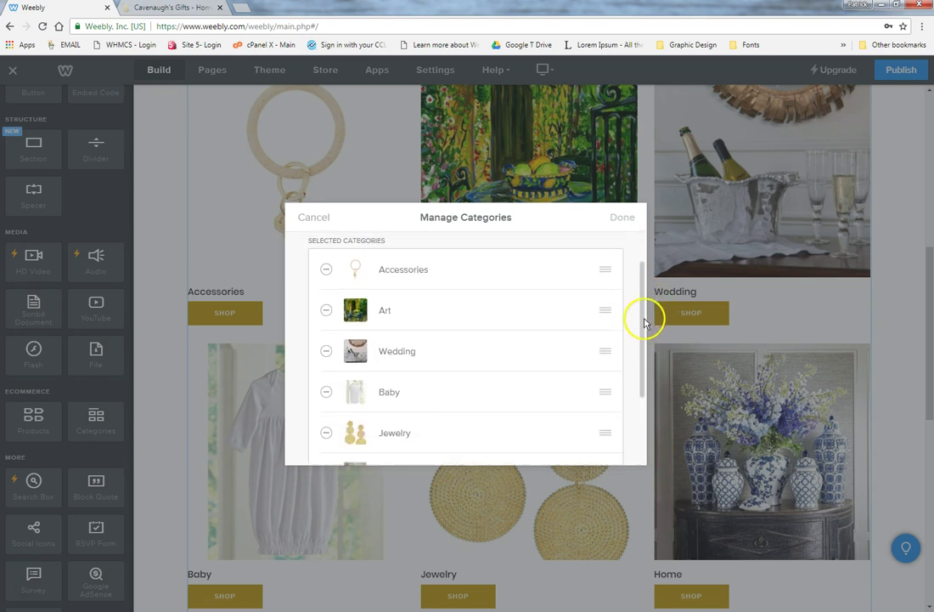
pyautogui.click(325, 354)
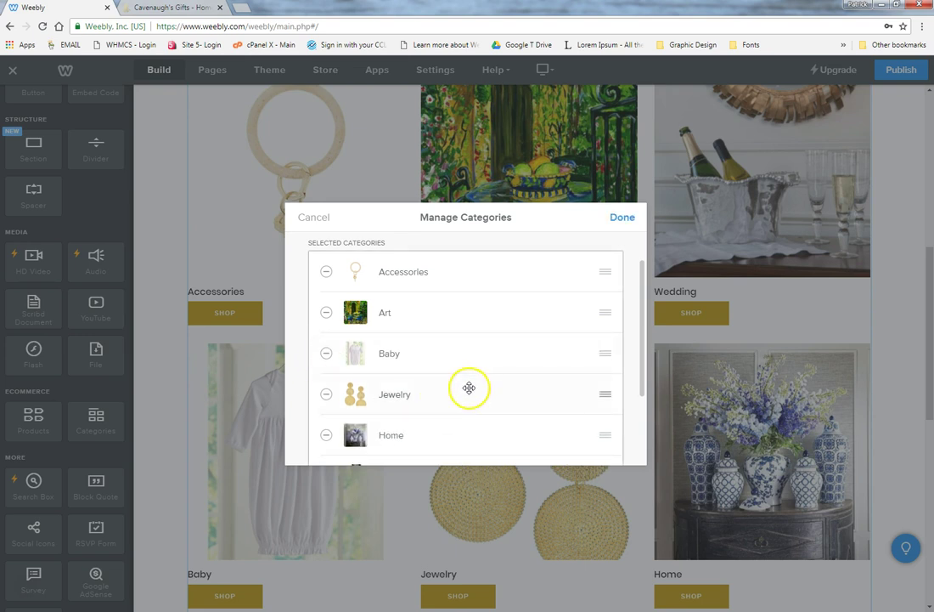
pyautogui.click(625, 221)
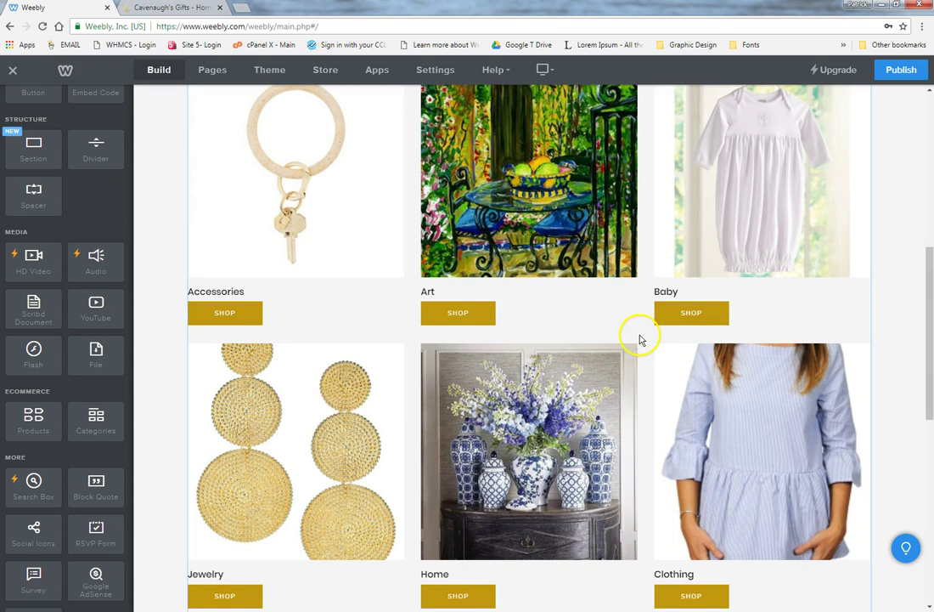
# Select the Wedding category for display again in the Shop page's Categories element.
pyautogui.click(640, 339)
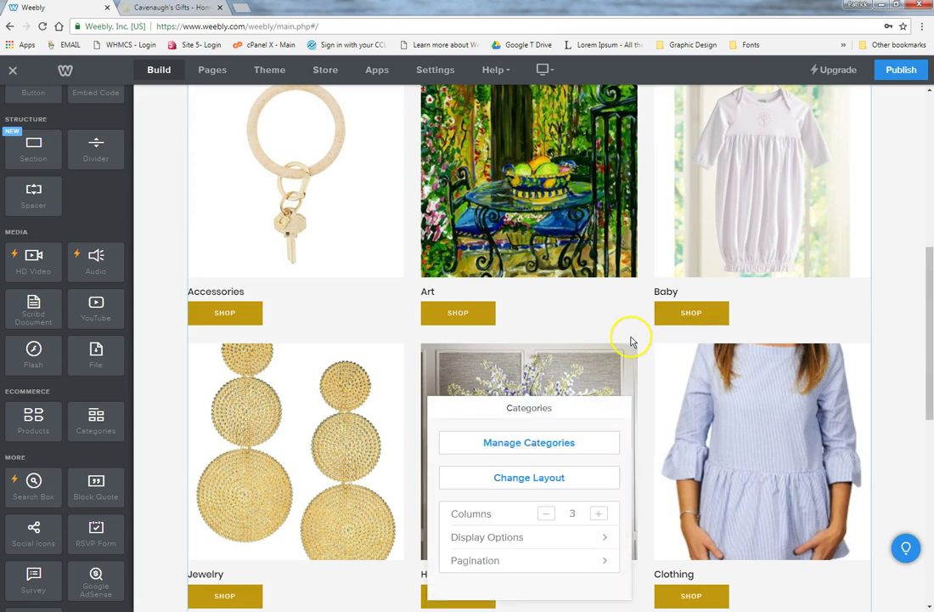
pyautogui.click(531, 442)
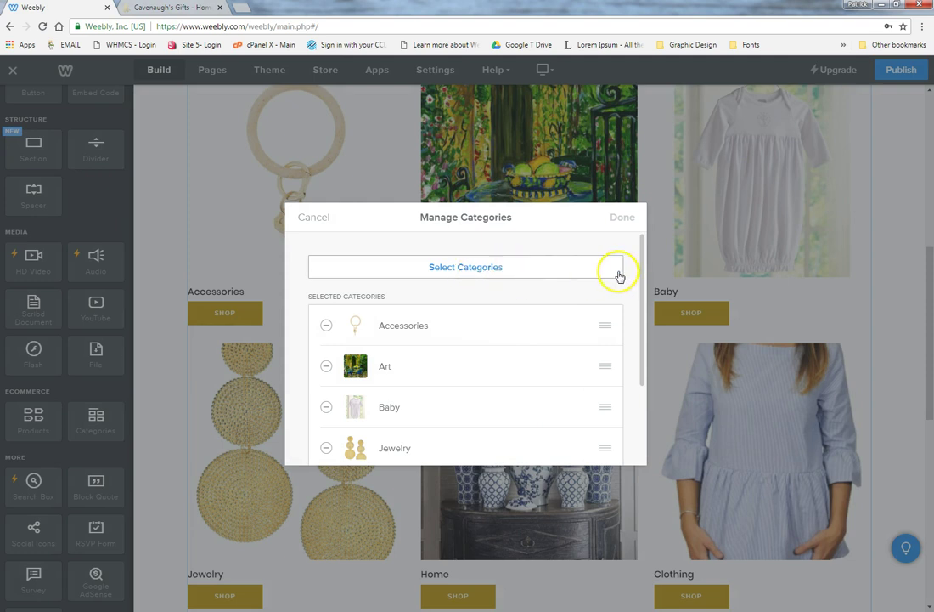
pyautogui.moveTo(639, 274); pyautogui.dragTo(642, 240)
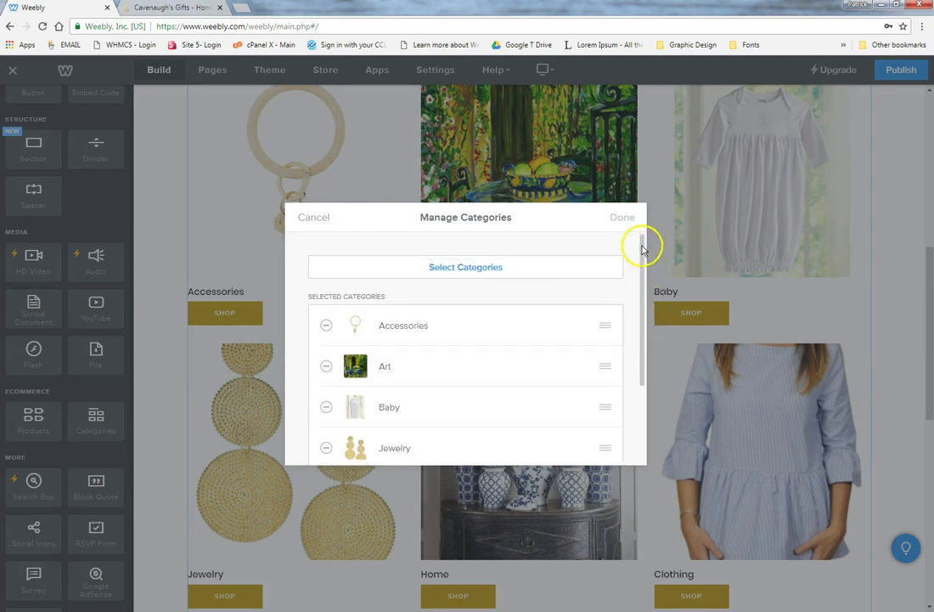
pyautogui.click(473, 276)
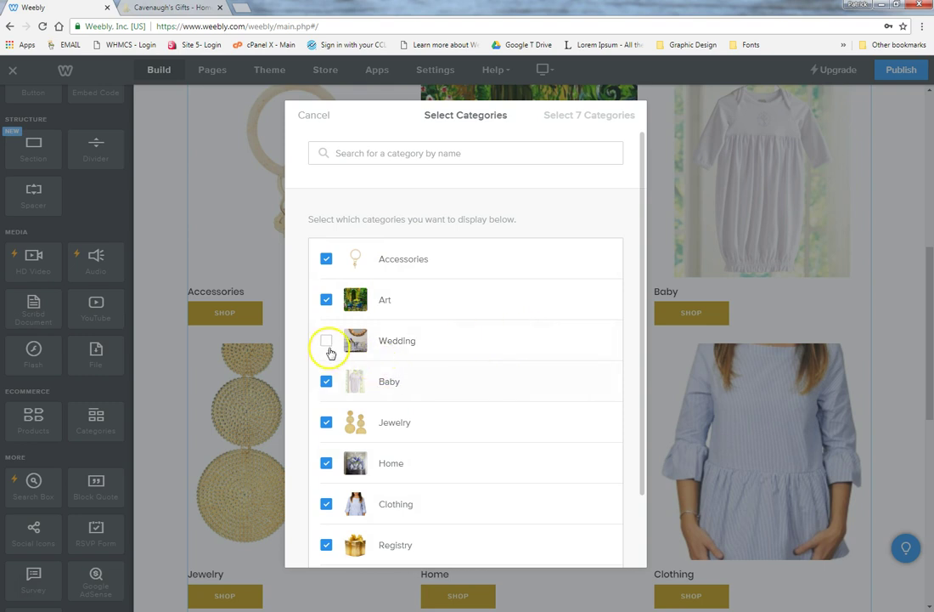
pyautogui.scroll(-3, 487, 364)
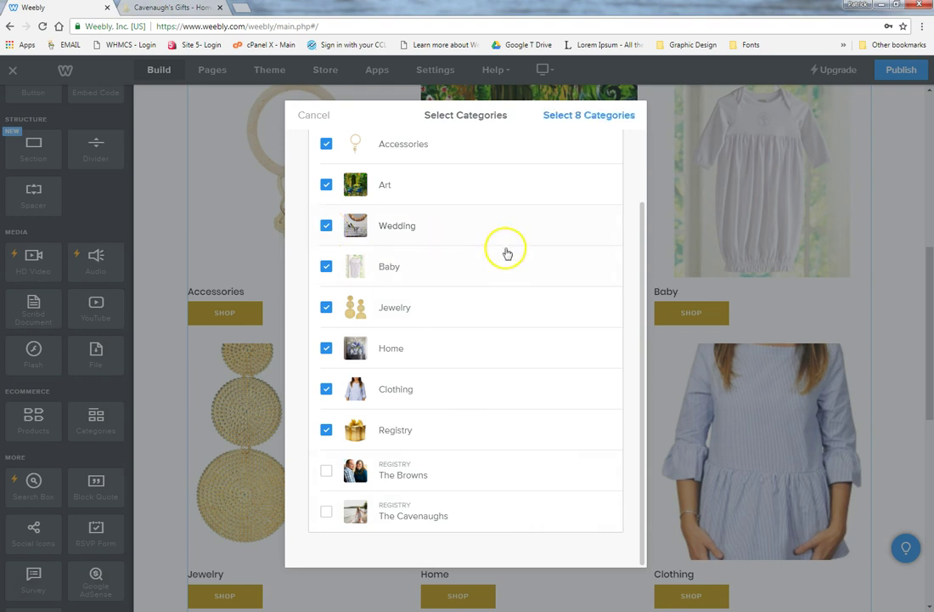
pyautogui.click(591, 118)
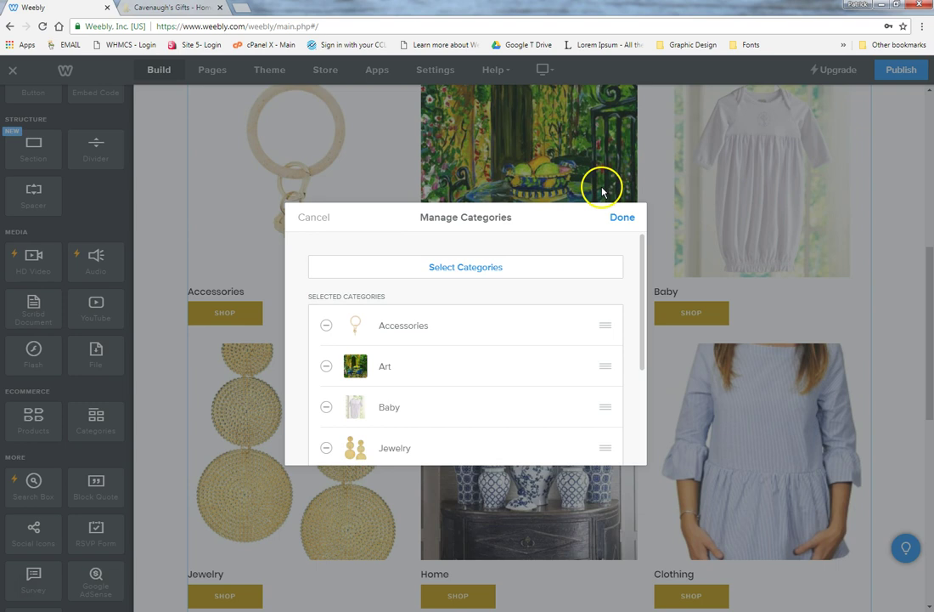
# Move Wedding directly below Baby in the selected categories order and save the arrangement.
pyautogui.scroll(-3, 552, 340)
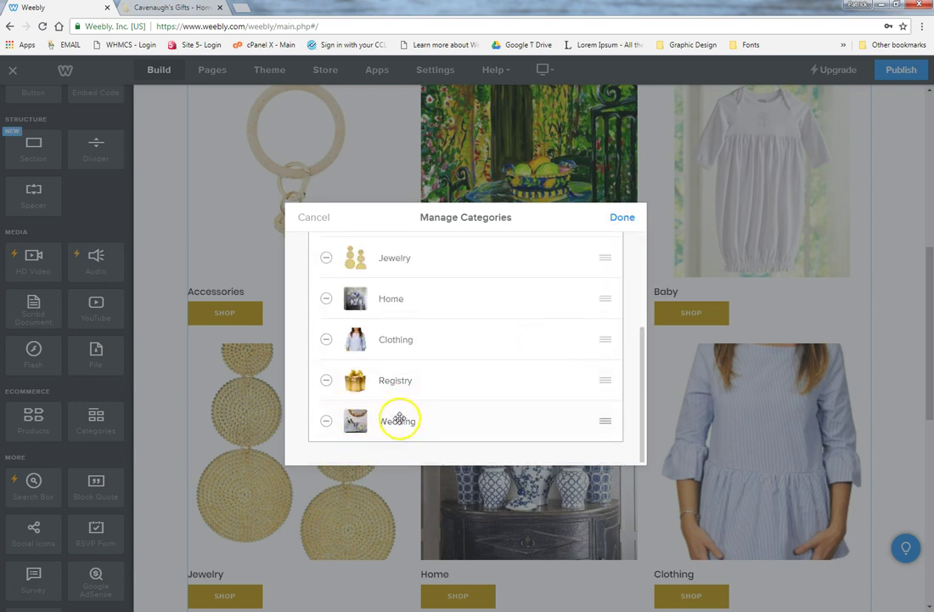
pyautogui.moveTo(355, 422); pyautogui.dragTo(361, 263)
pyautogui.scroll(3, 517, 388)
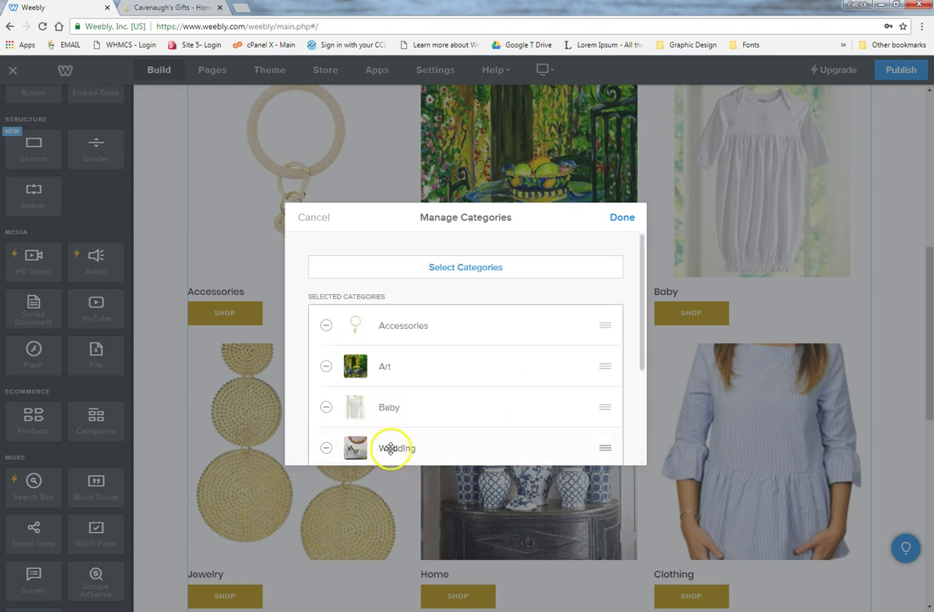
pyautogui.click(622, 219)
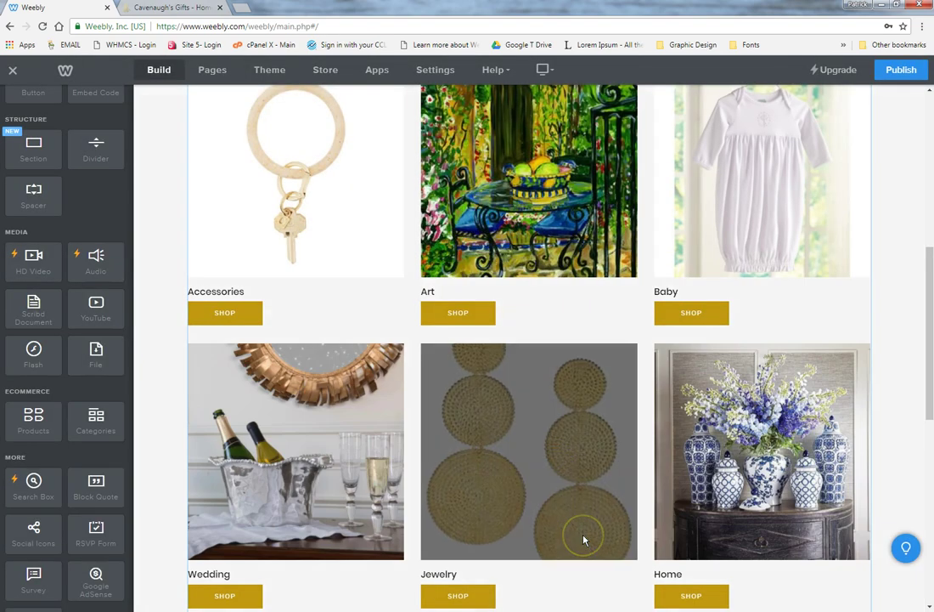
# Review the Shop page's banner and the arrangement of its category grid down to the footer.
pyautogui.scroll(-6, 745, 522)
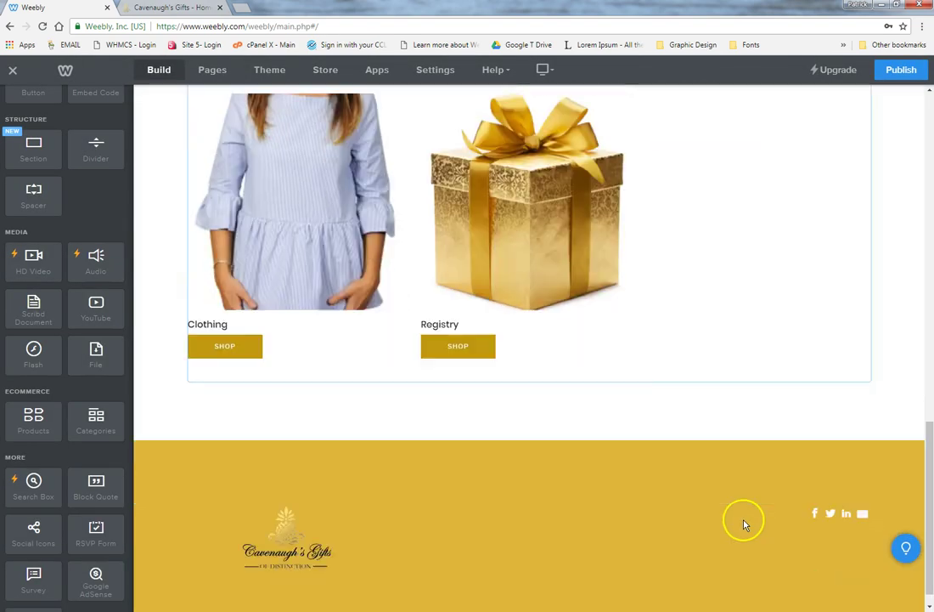
pyautogui.scroll(7, 745, 522)
pyautogui.scroll(3, 741, 522)
pyautogui.scroll(-5, 741, 521)
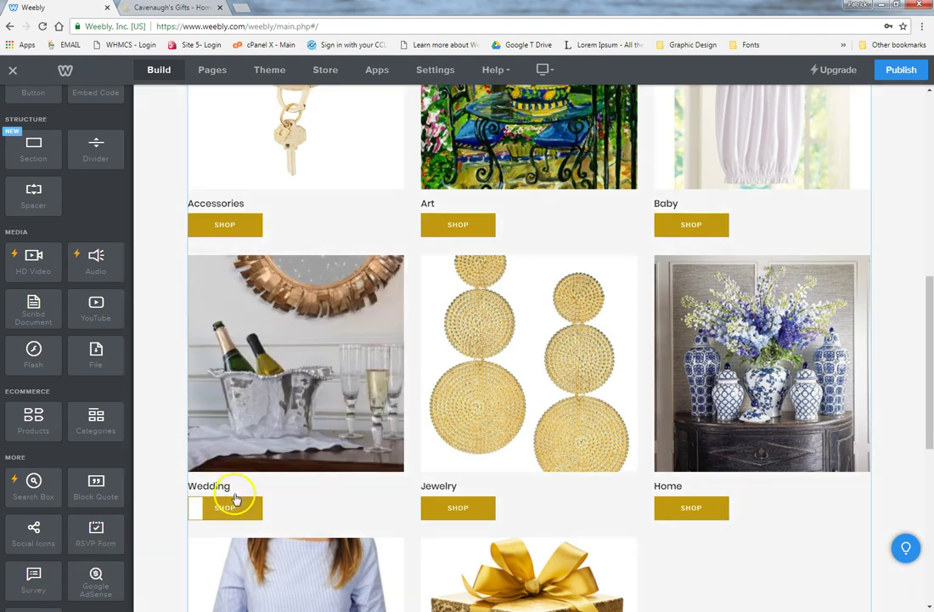
pyautogui.scroll(5, 151, 355)
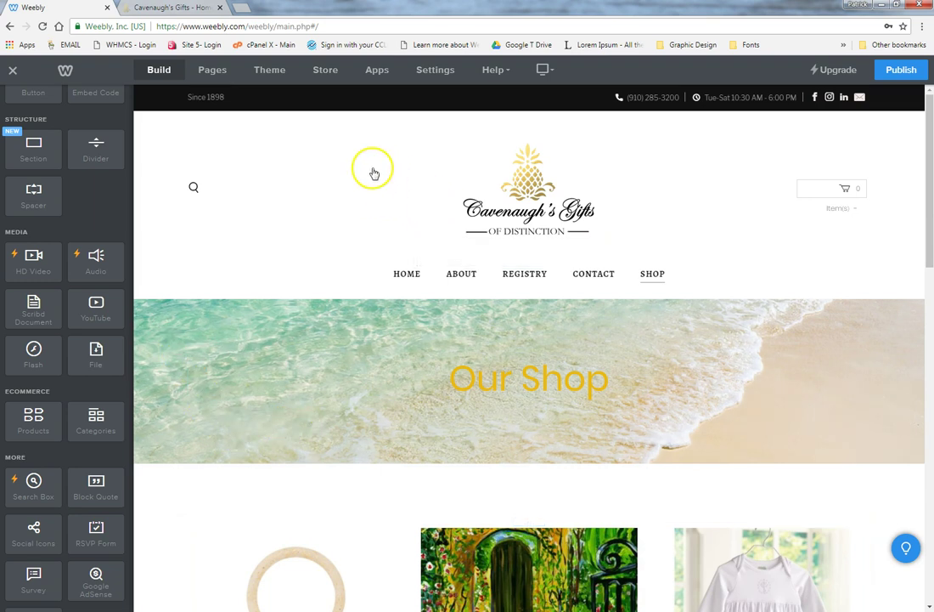
pyautogui.scroll(-3, 332, 404)
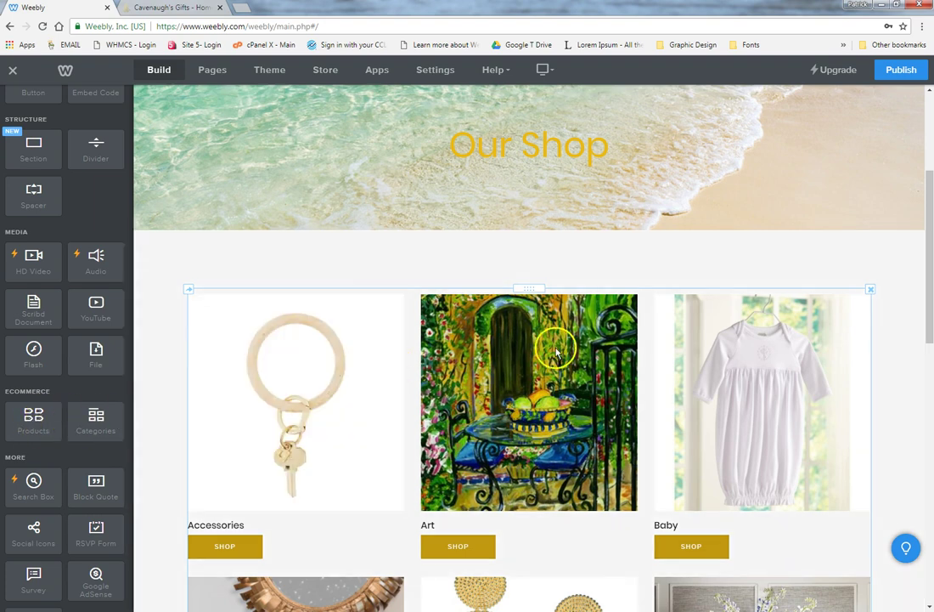
pyautogui.scroll(3, 557, 350)
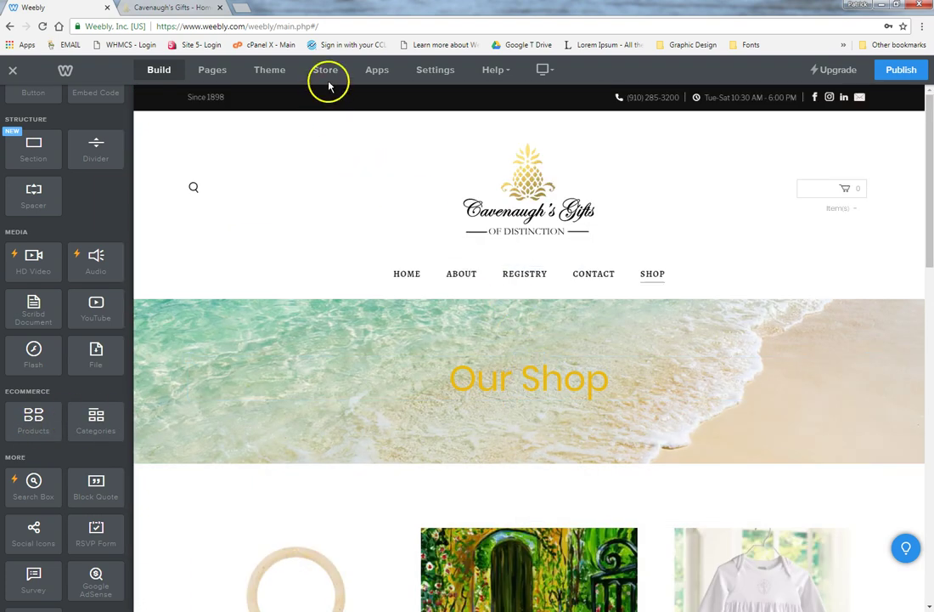
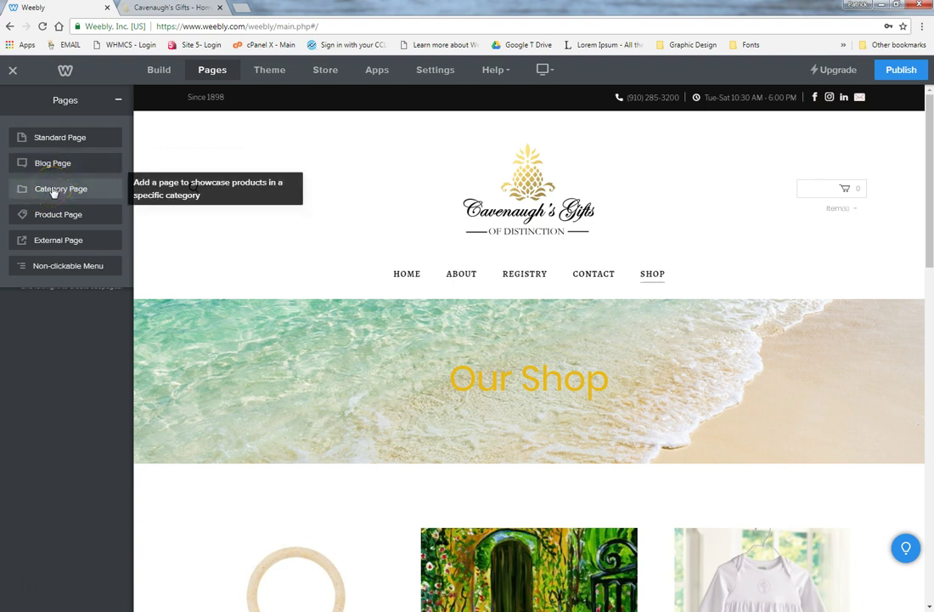
# Add a new standard page to the site and set its header type to No Header.
pyautogui.moveTo(53, 192); pyautogui.dragTo(80, 194)
pyautogui.click(73, 141)
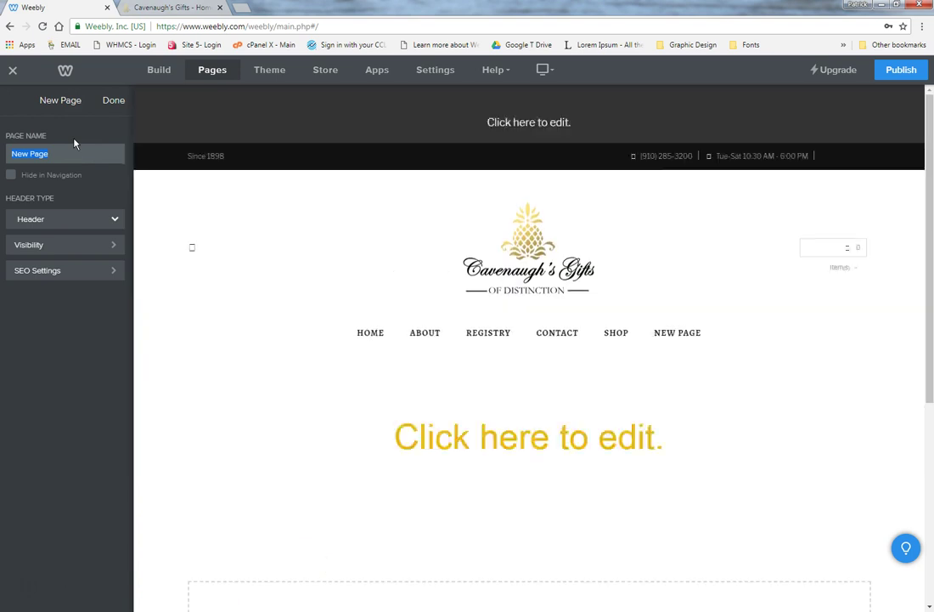
pyautogui.click(31, 223)
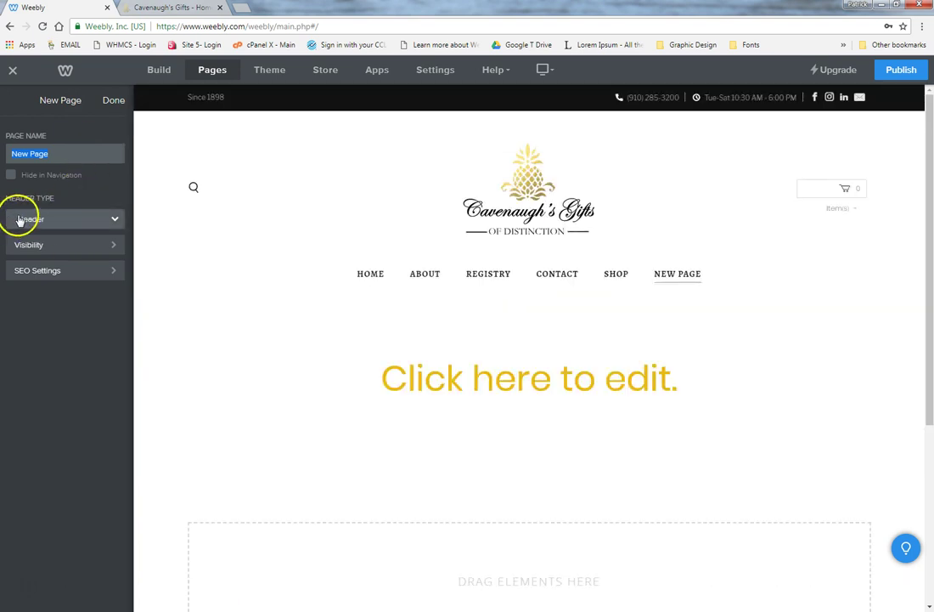
pyautogui.click(110, 226)
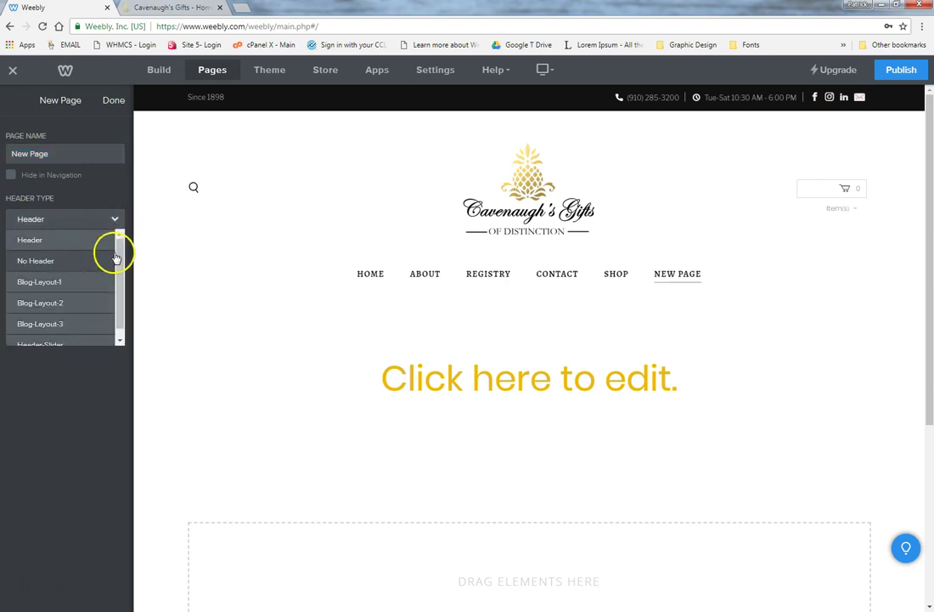
pyautogui.moveTo(117, 255); pyautogui.dragTo(119, 271)
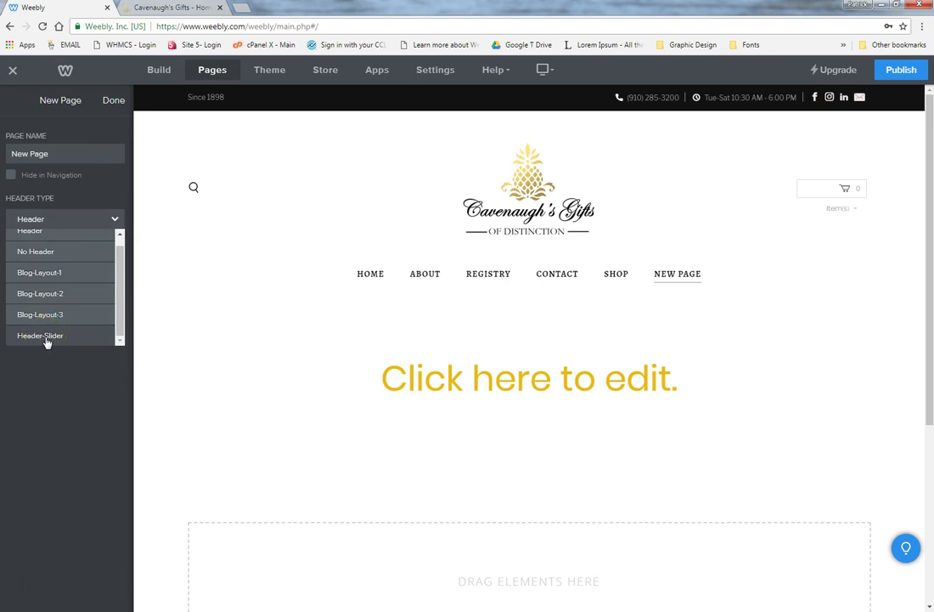
pyautogui.click(54, 253)
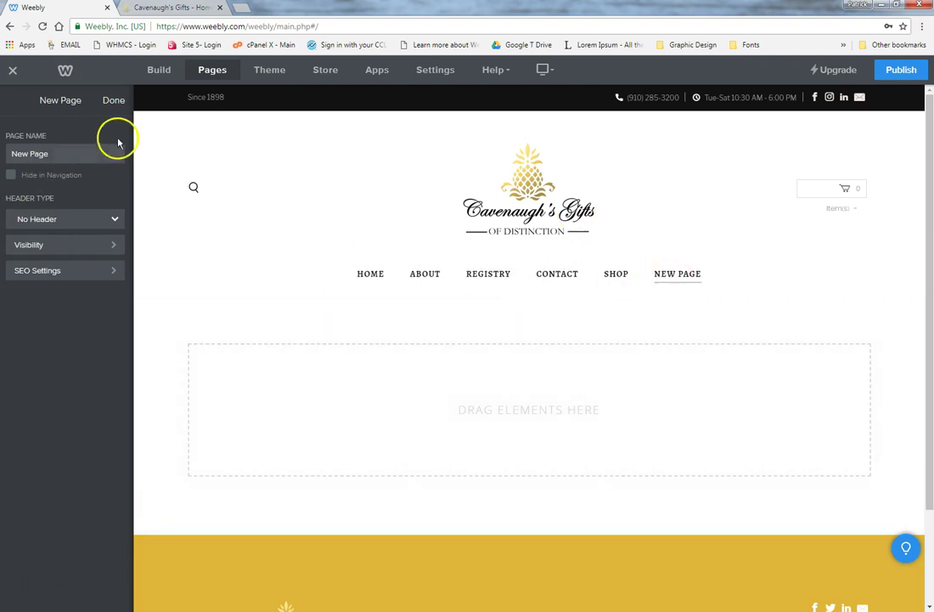
# Name the new page PHOTOS and finish its page settings.
pyautogui.click(55, 153)
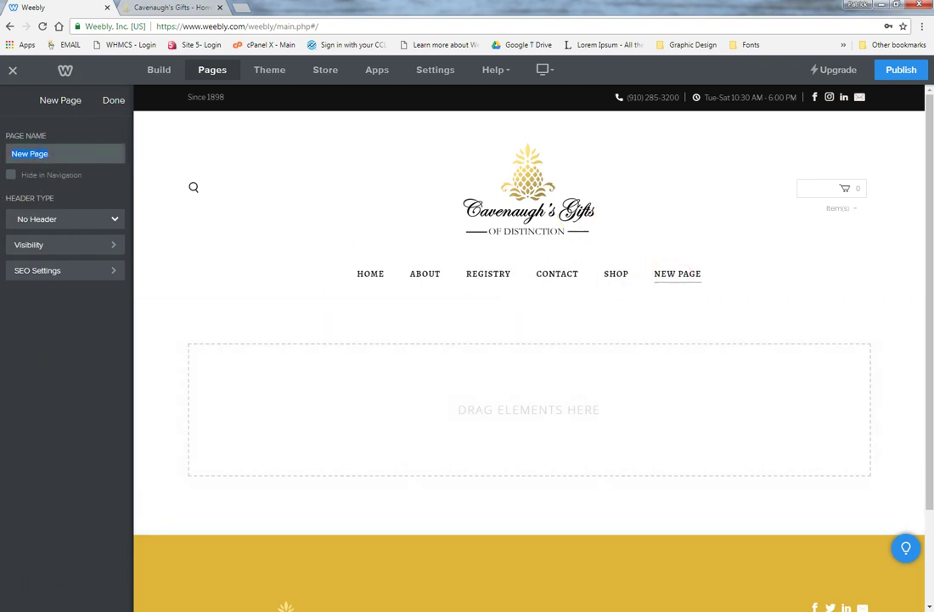
pyautogui.write('PHOTOS')
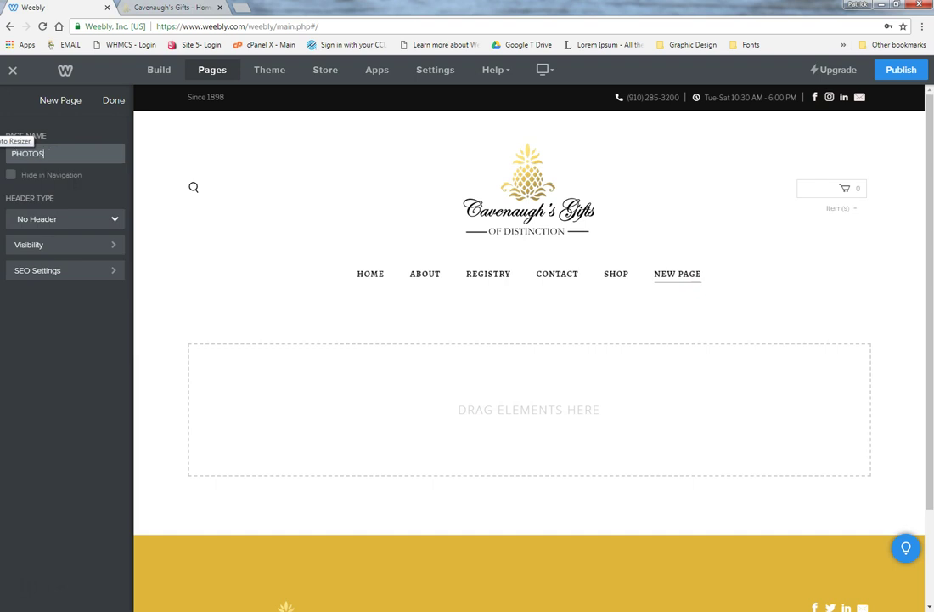
pyautogui.scroll(-1, 151, 373)
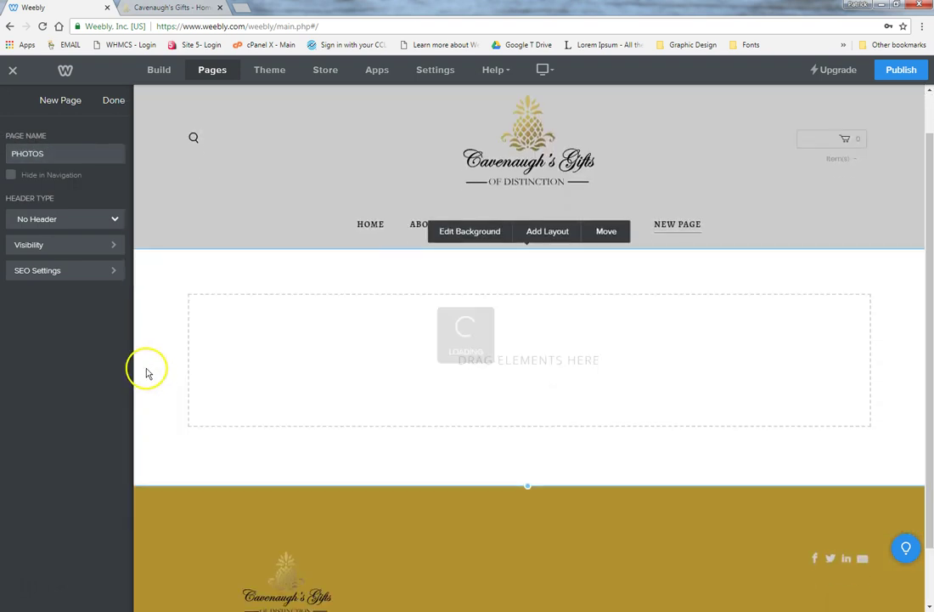
pyautogui.scroll(-1, 149, 361)
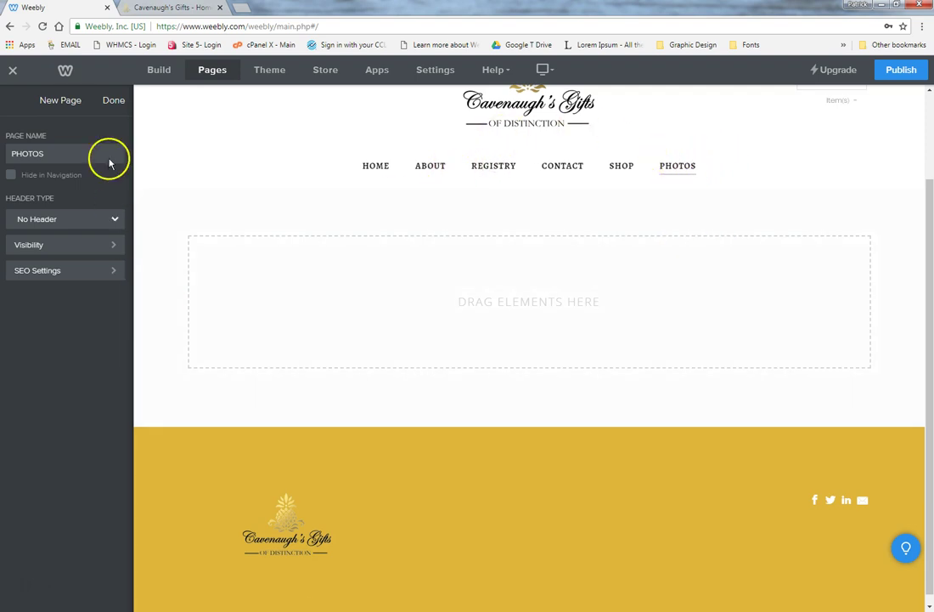
pyautogui.click(111, 102)
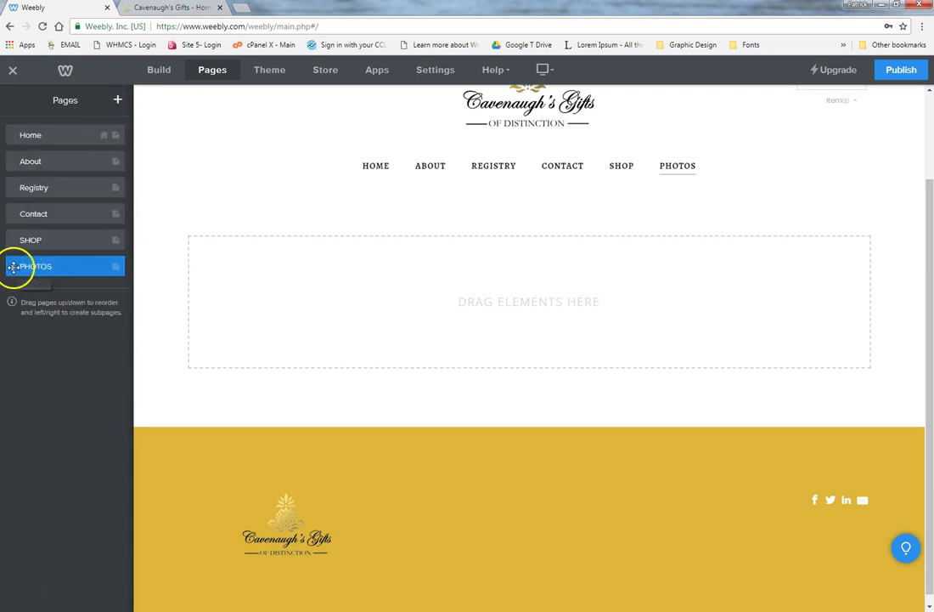
# Move the PHOTOS page directly below About in the page order and nest it as a subpage of About.
pyautogui.moveTo(15, 266); pyautogui.dragTo(12, 186)
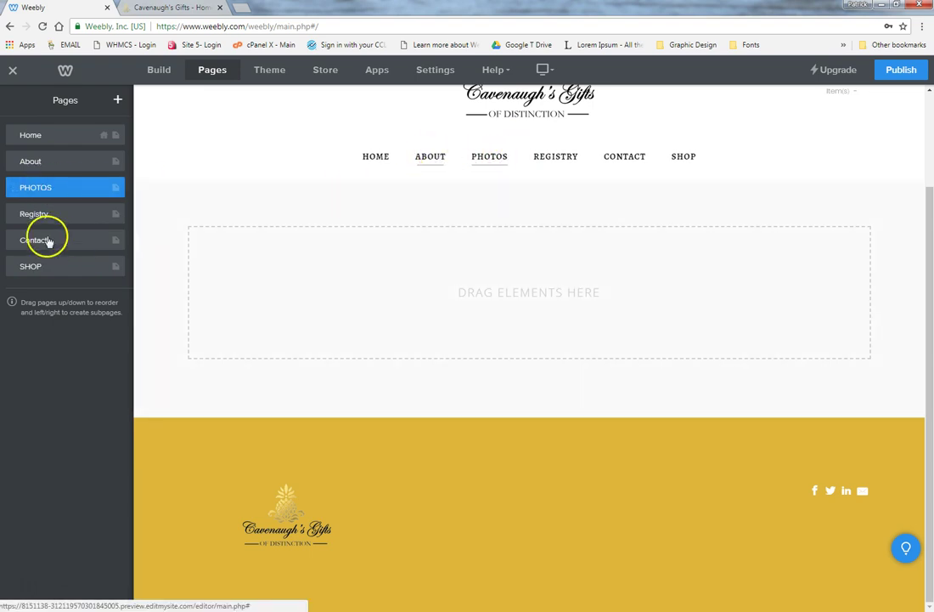
pyautogui.moveTo(13, 185); pyautogui.dragTo(77, 277)
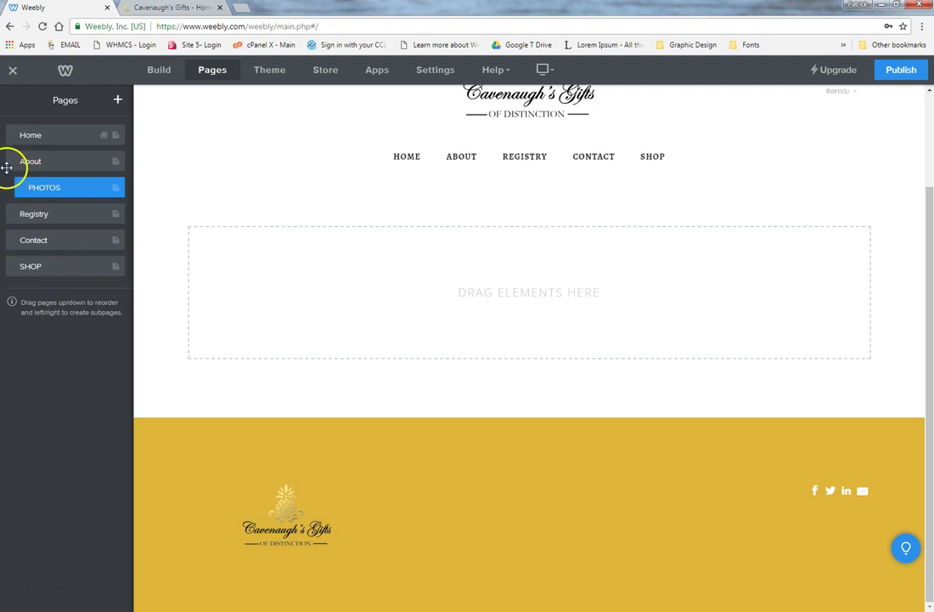
# Delete the PHOTOS page from the site and confirm its removal.
pyautogui.moveTo(474, 160)
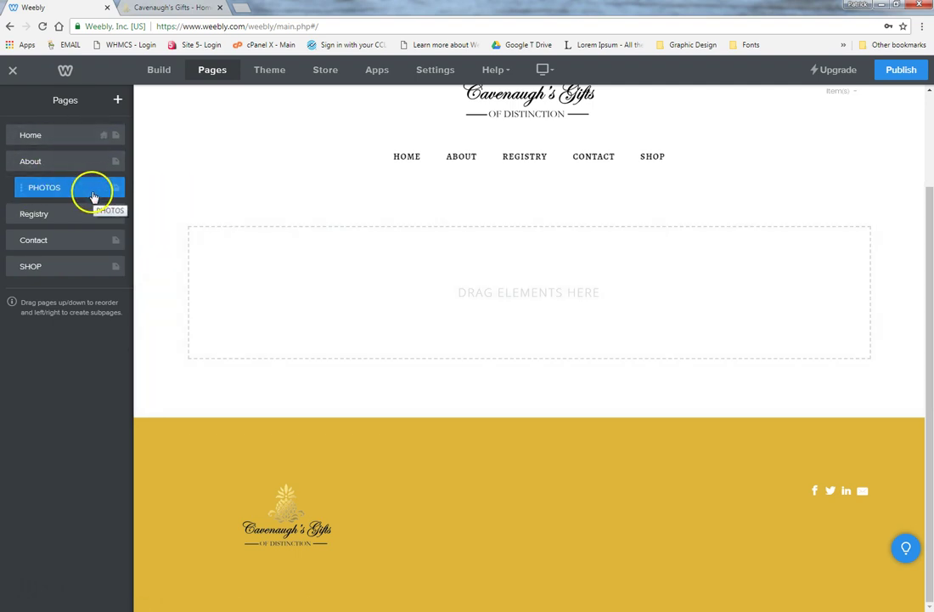
pyautogui.click(93, 197)
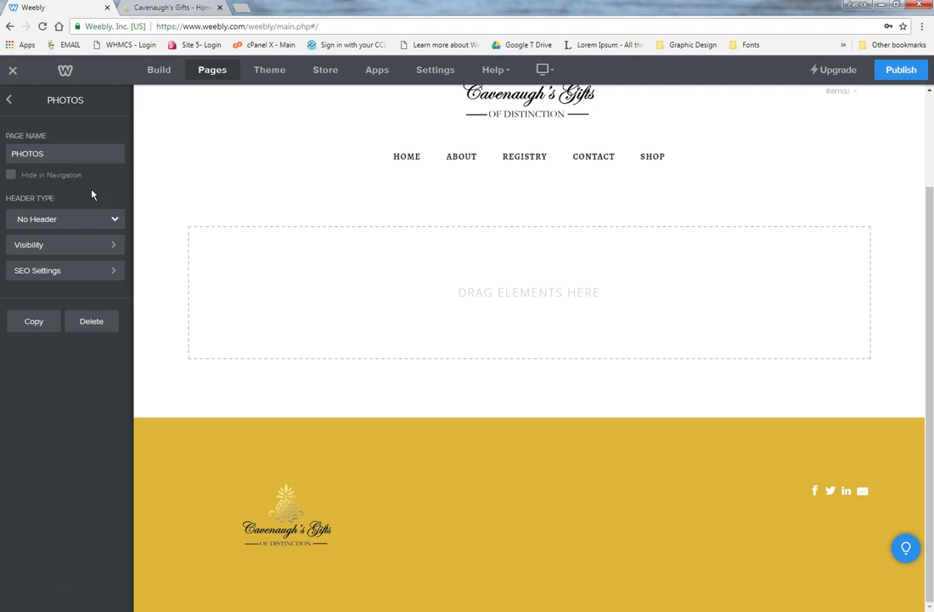
pyautogui.click(91, 325)
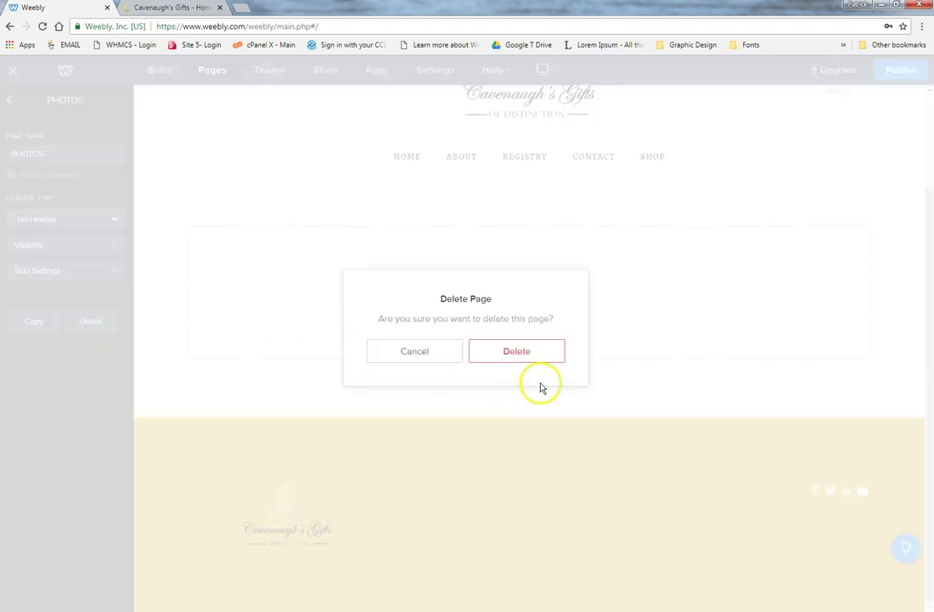
pyautogui.click(525, 350)
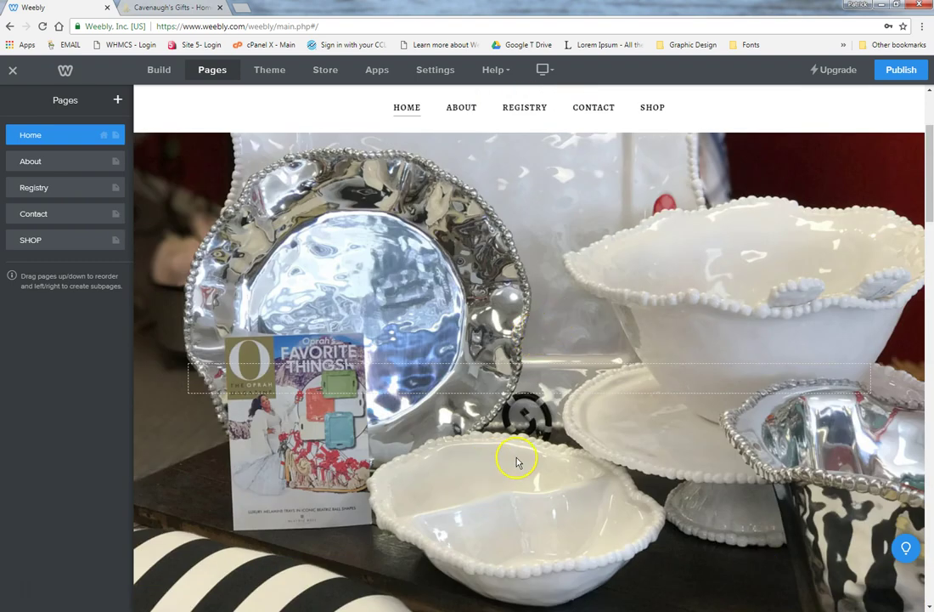
# Return to page building on the Home page and review its banner slides down to the empty image slots.
pyautogui.click(159, 72)
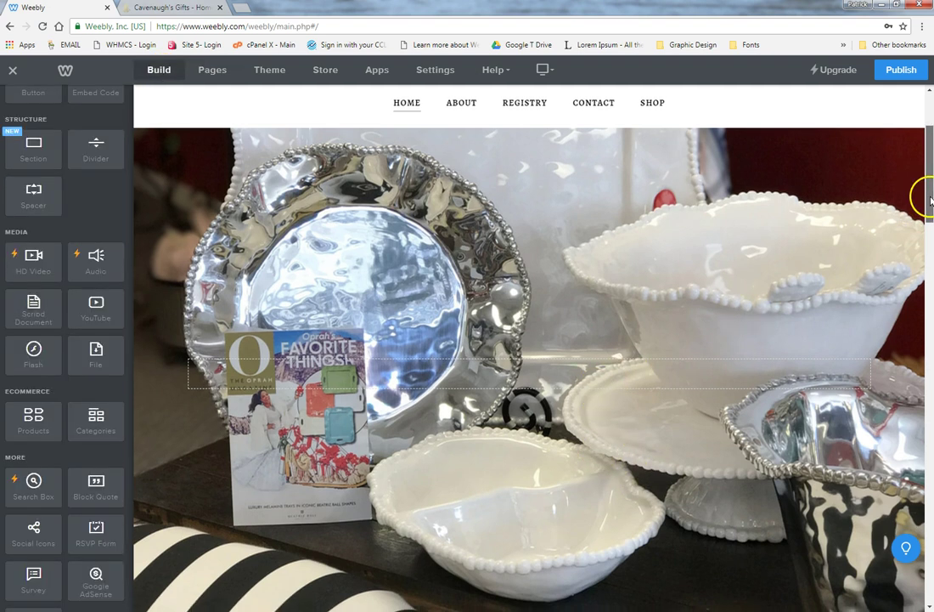
pyautogui.moveTo(930, 199); pyautogui.dragTo(930, 208)
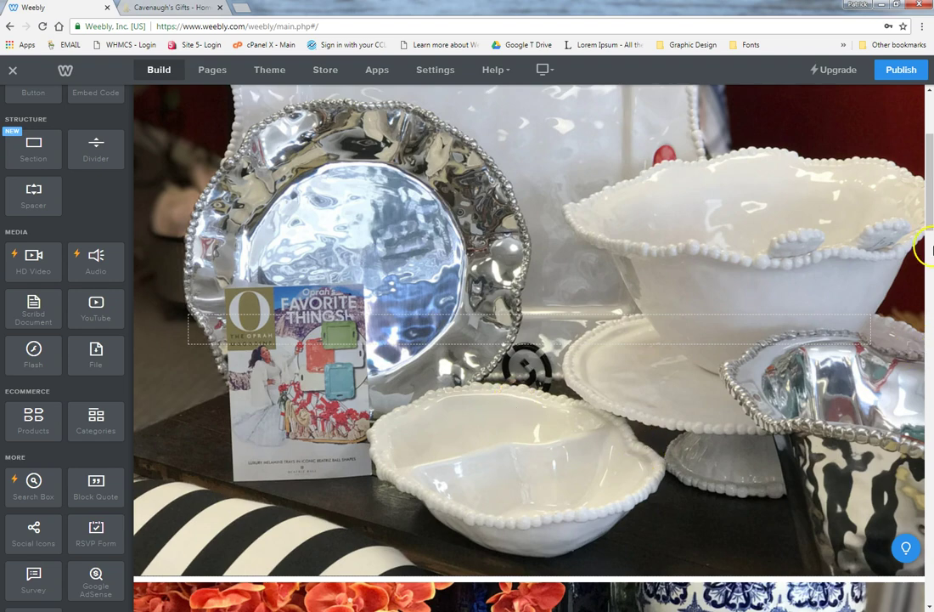
pyautogui.scroll(5, 926, 204)
pyautogui.scroll(-10, 926, 208)
pyautogui.scroll(-10, 924, 371)
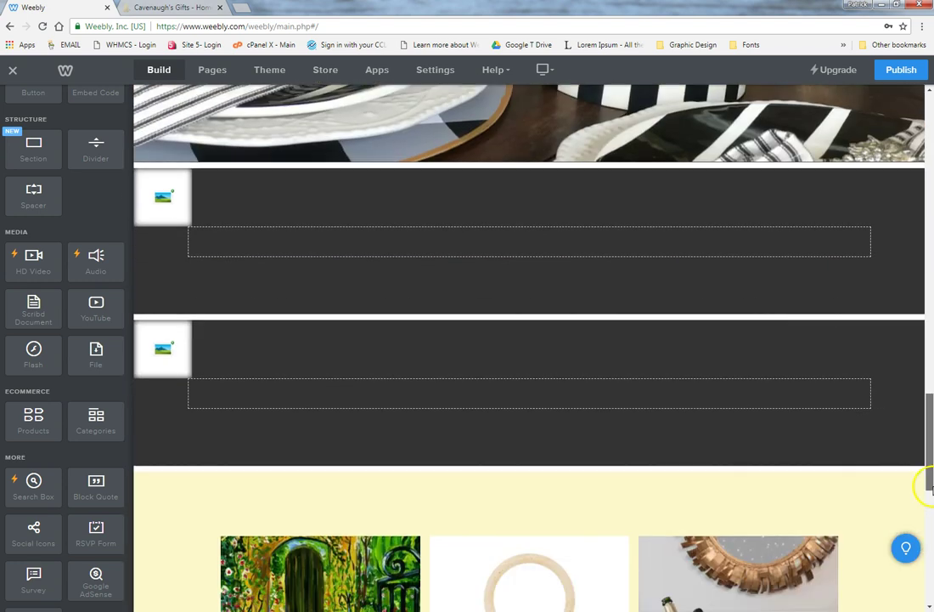
pyautogui.moveTo(931, 488); pyautogui.dragTo(921, 399)
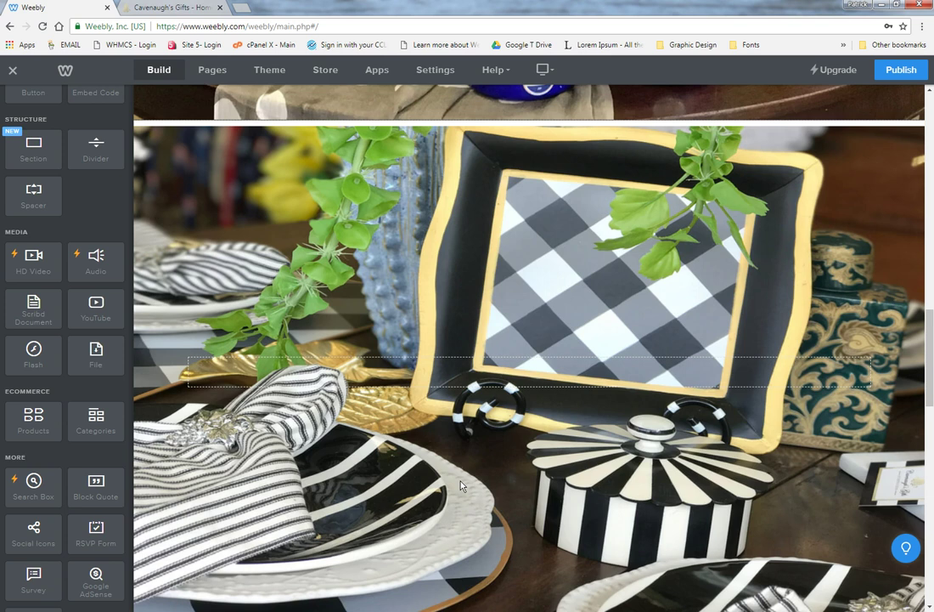
# Upload the desktop image example2 into the first empty banner slide on the Home page.
pyautogui.scroll(-3, 408, 383)
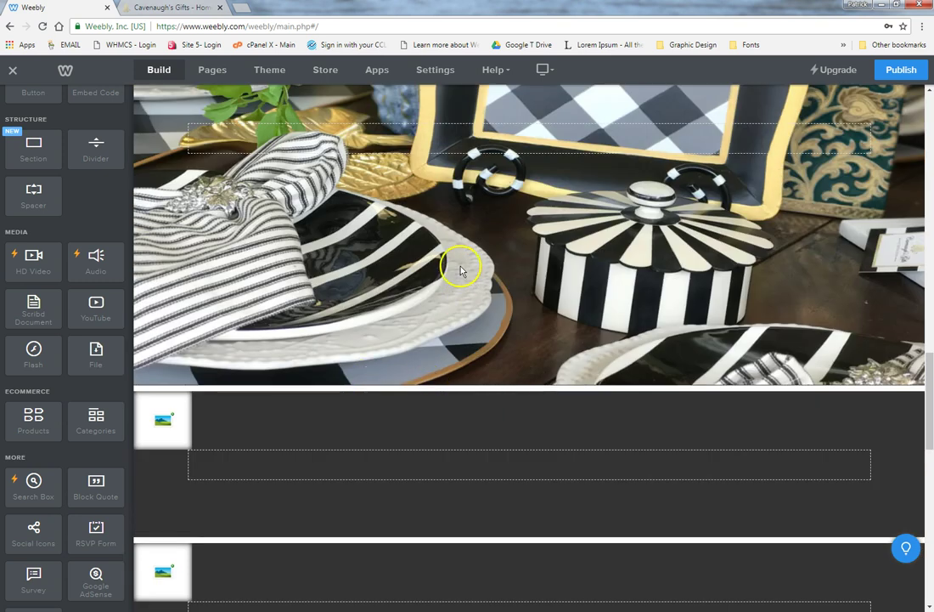
pyautogui.scroll(-3, 259, 327)
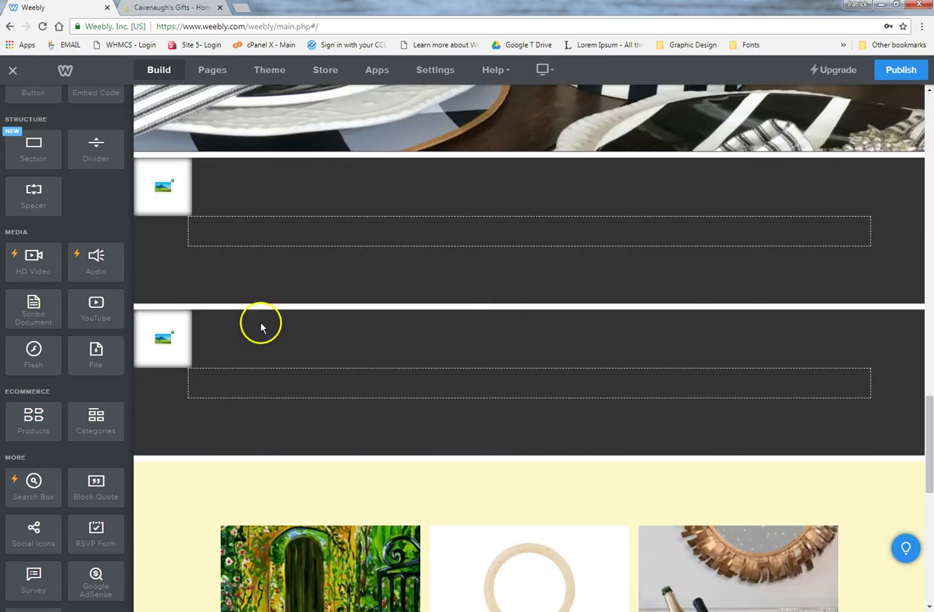
pyautogui.click(163, 188)
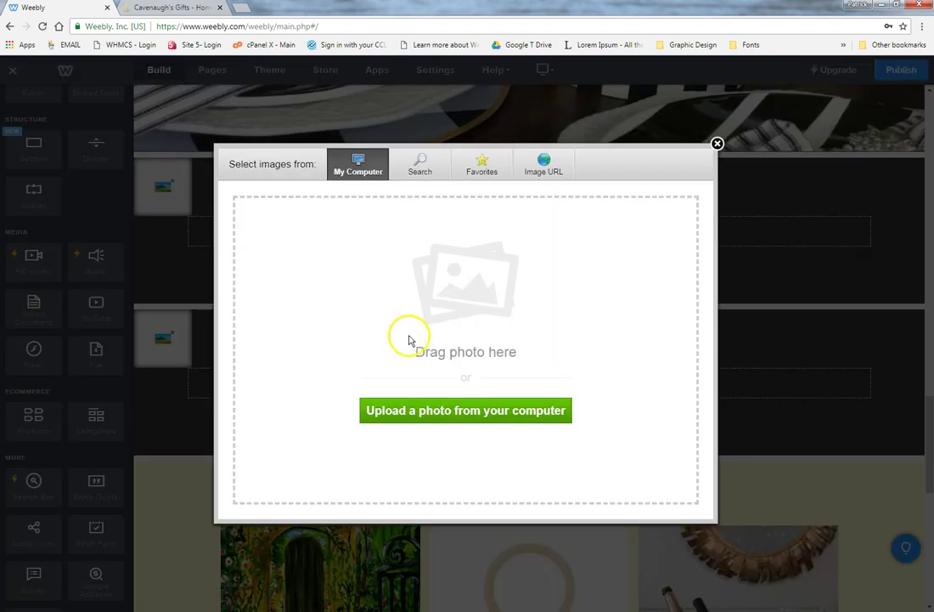
pyautogui.click(423, 410)
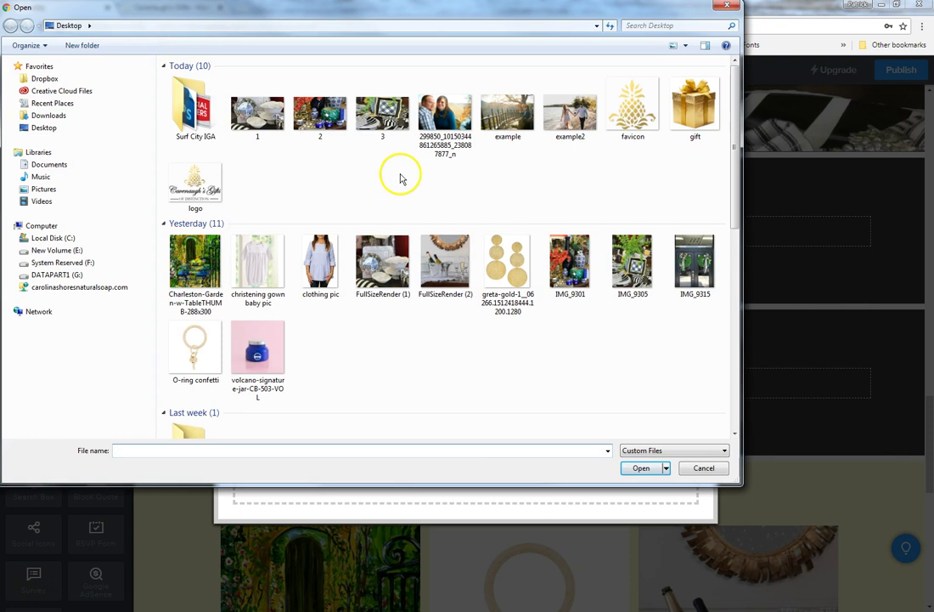
pyautogui.click(567, 115)
pyautogui.click(639, 468)
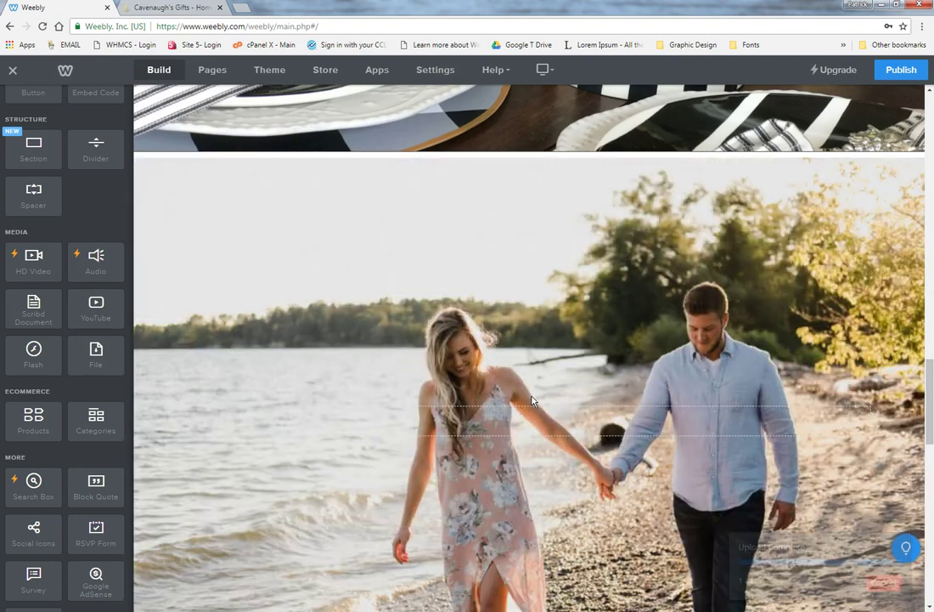
# Check the new beach slide and compare it with the slideshow on the published site's home page.
pyautogui.scroll(-3, 661, 407)
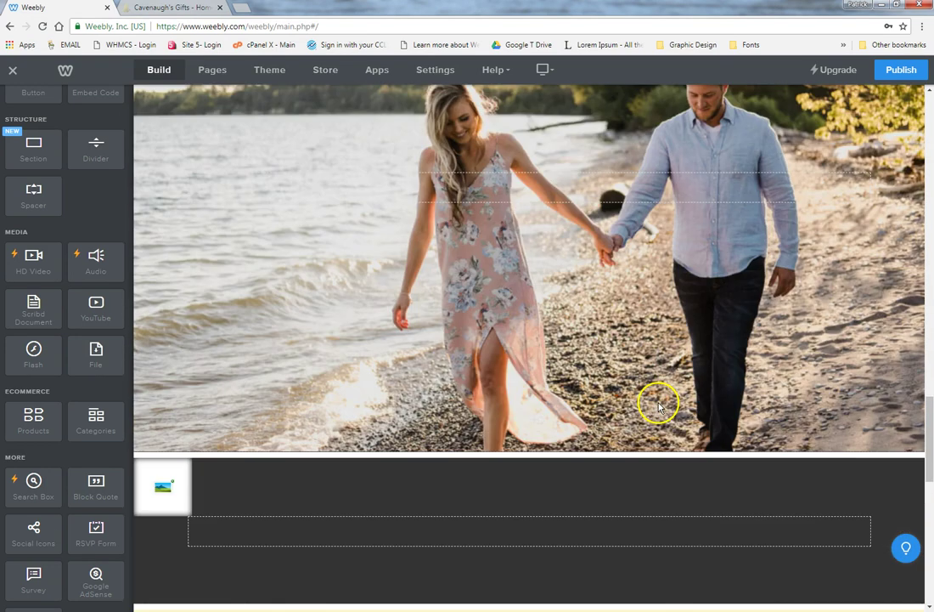
pyautogui.scroll(-2, 656, 407)
pyautogui.scroll(2, 657, 407)
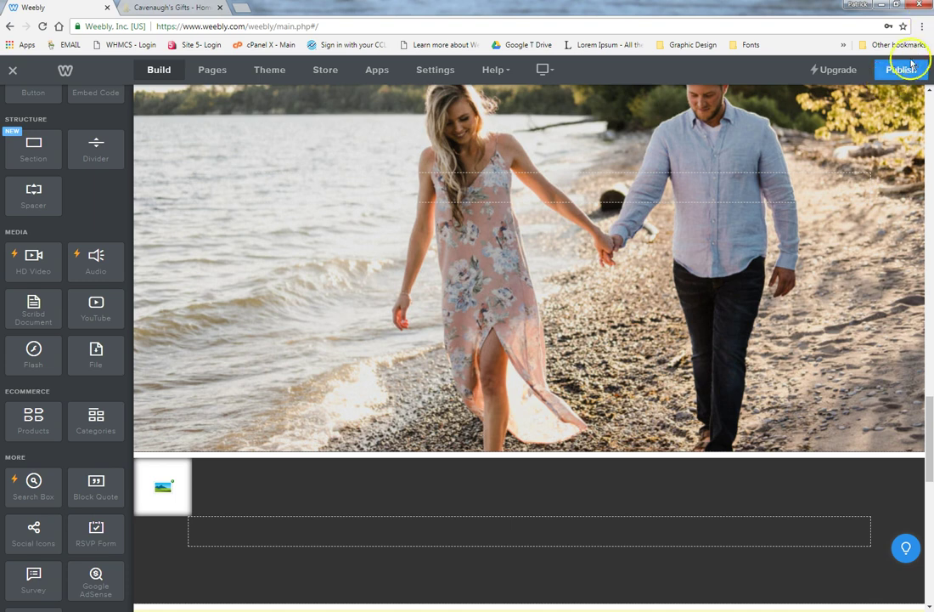
pyautogui.click(174, 8)
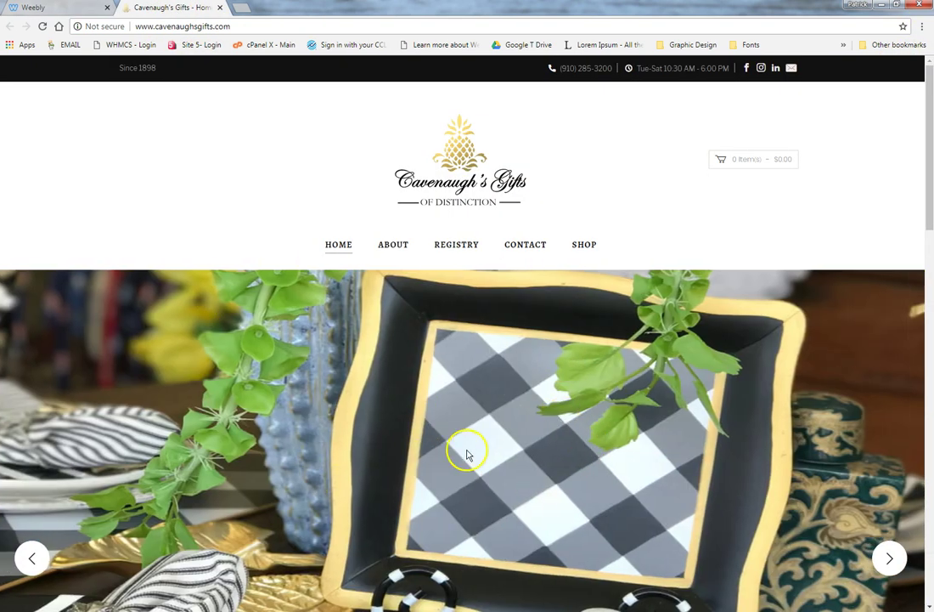
pyautogui.click(70, 8)
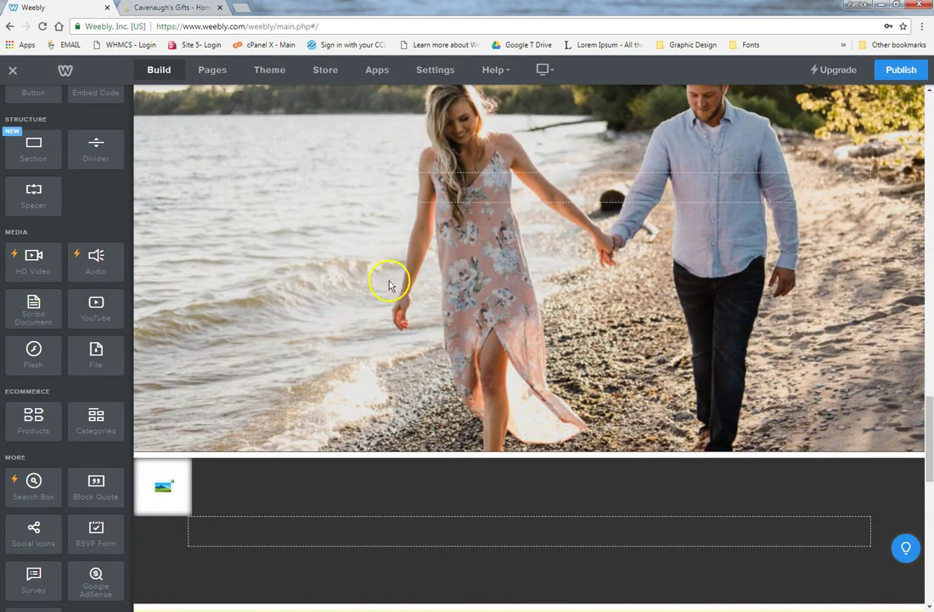
# Add a text element over the beach slide reading "jksdhfkjhsd fkjhsd kfj".
pyautogui.scroll(3, 88, 299)
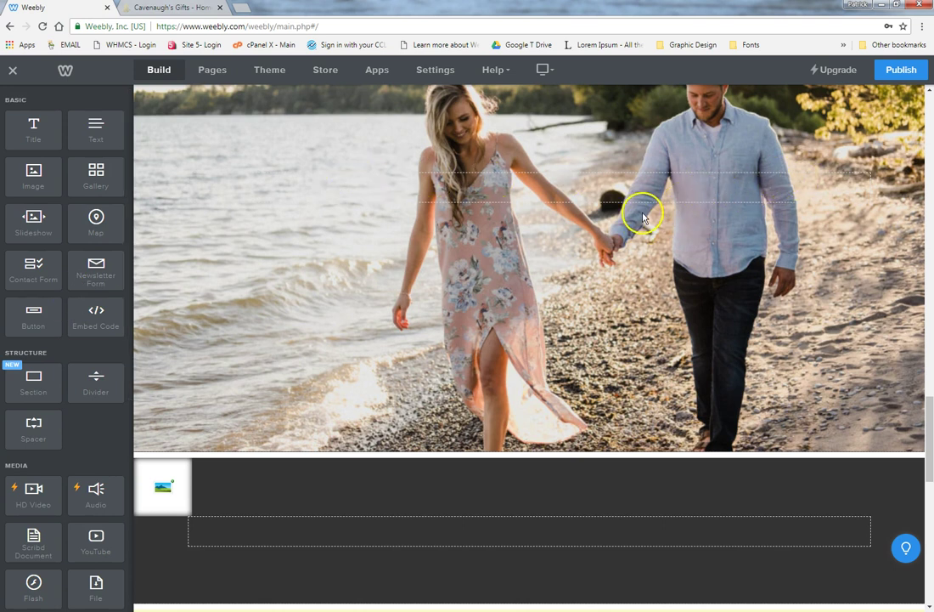
pyautogui.moveTo(91, 141); pyautogui.dragTo(312, 293)
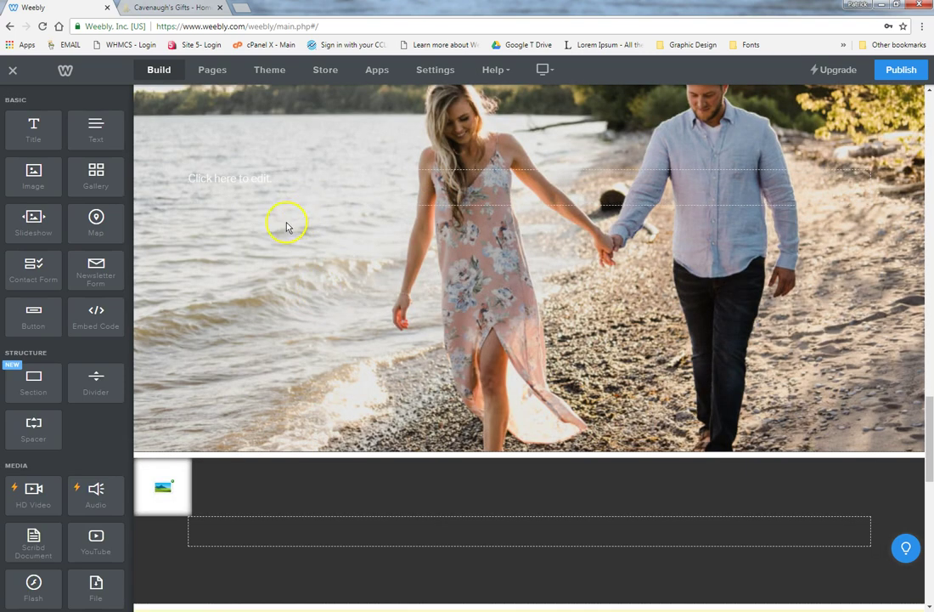
pyautogui.click(267, 180)
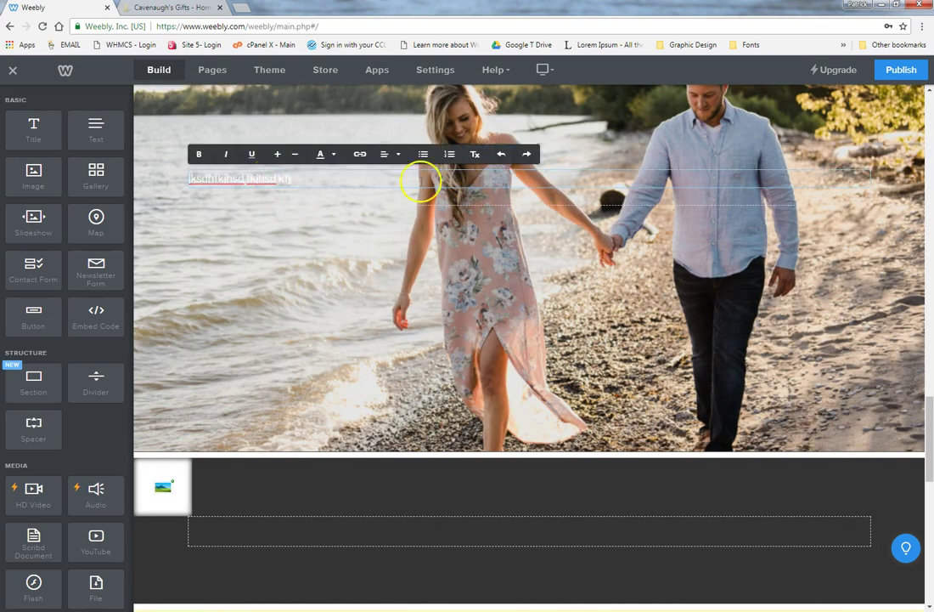
# Make the text on the beach slide bold and increase its font size.
pyautogui.moveTo(321, 180); pyautogui.dragTo(194, 180)
pyautogui.click(198, 156)
pyautogui.click(278, 154)
pyautogui.click(278, 155)
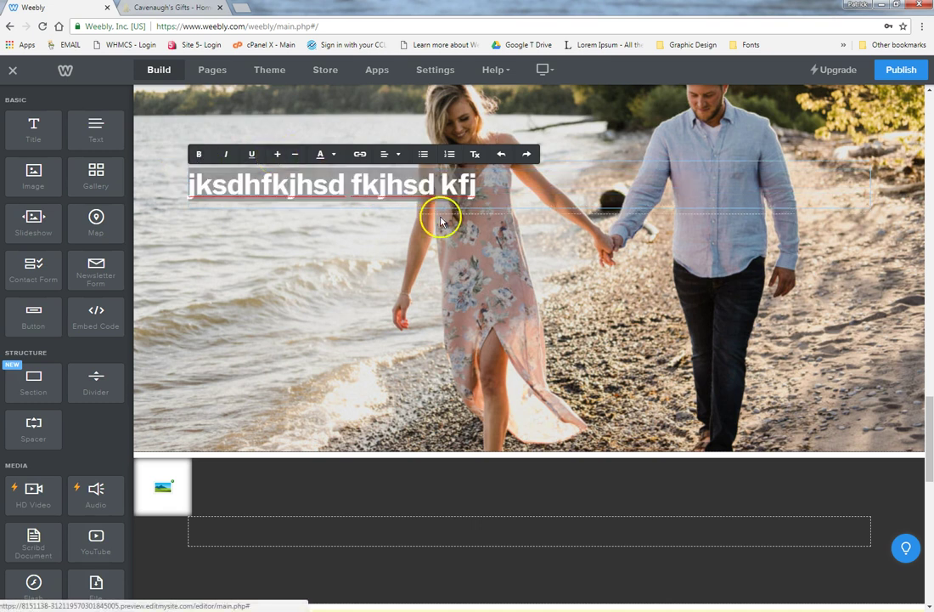
# Insert three blank lines above the slide text, and delete the text element from the beach slide.
pyautogui.click(187, 184)
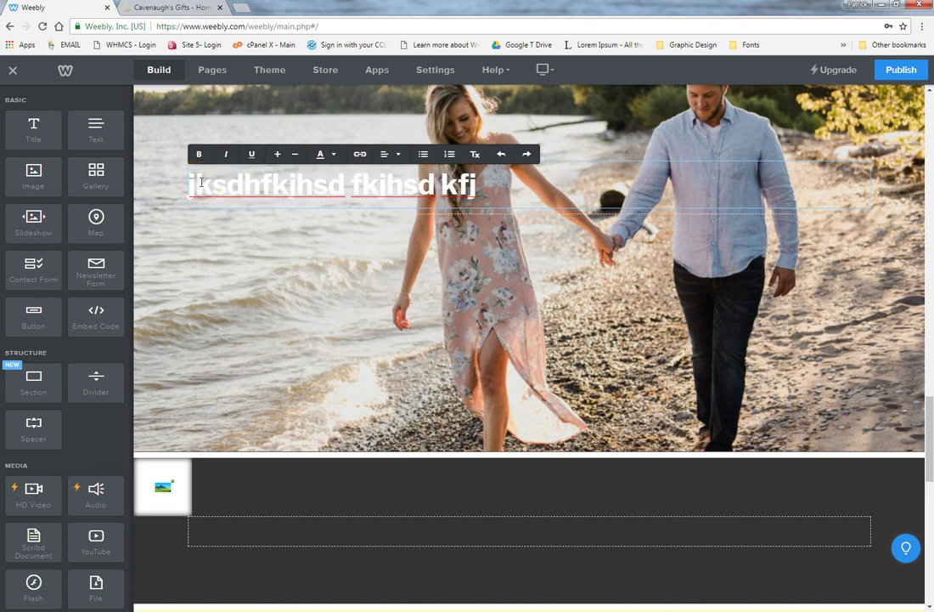
pyautogui.press('Return')
pyautogui.press('Return')
pyautogui.press('Return')
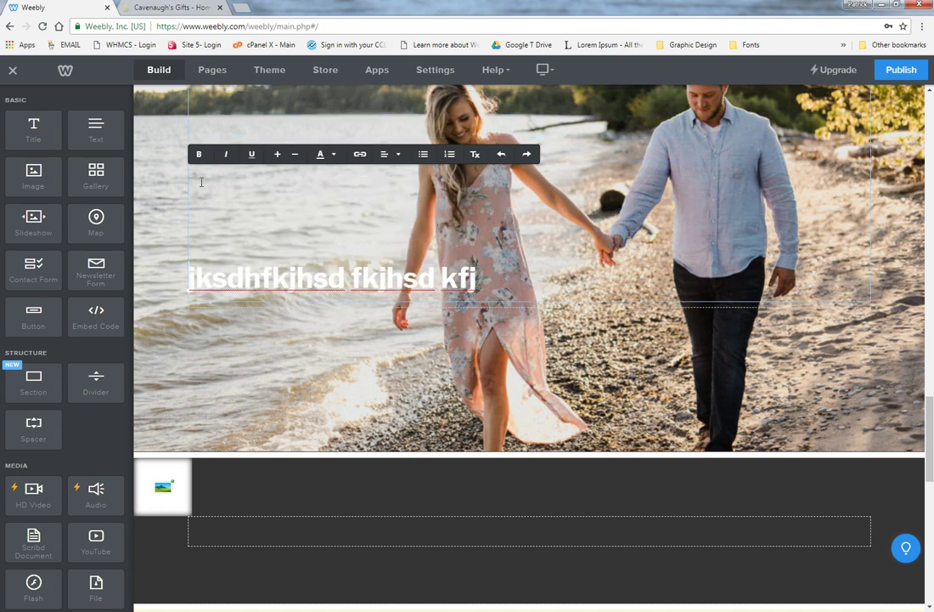
pyautogui.click(166, 262)
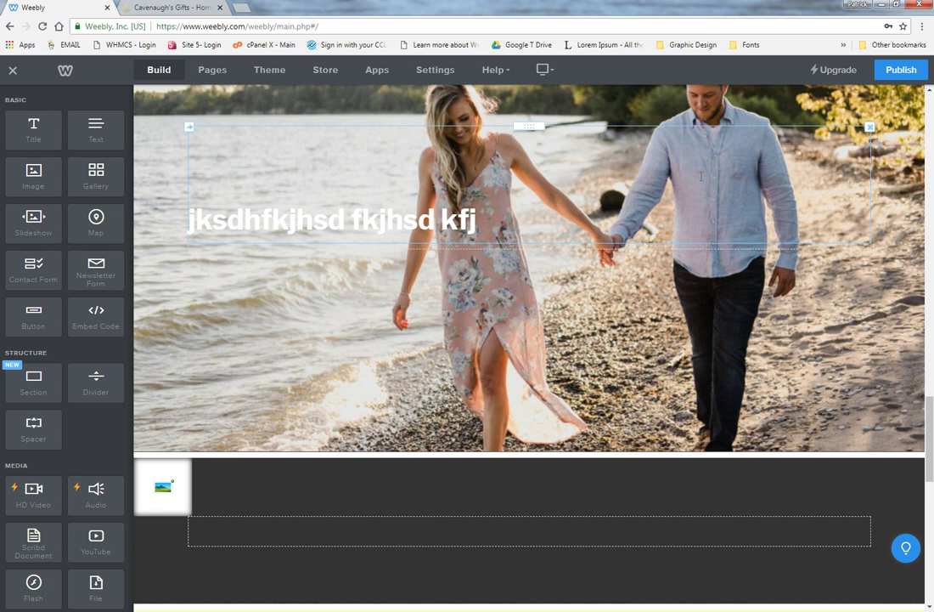
pyautogui.click(868, 127)
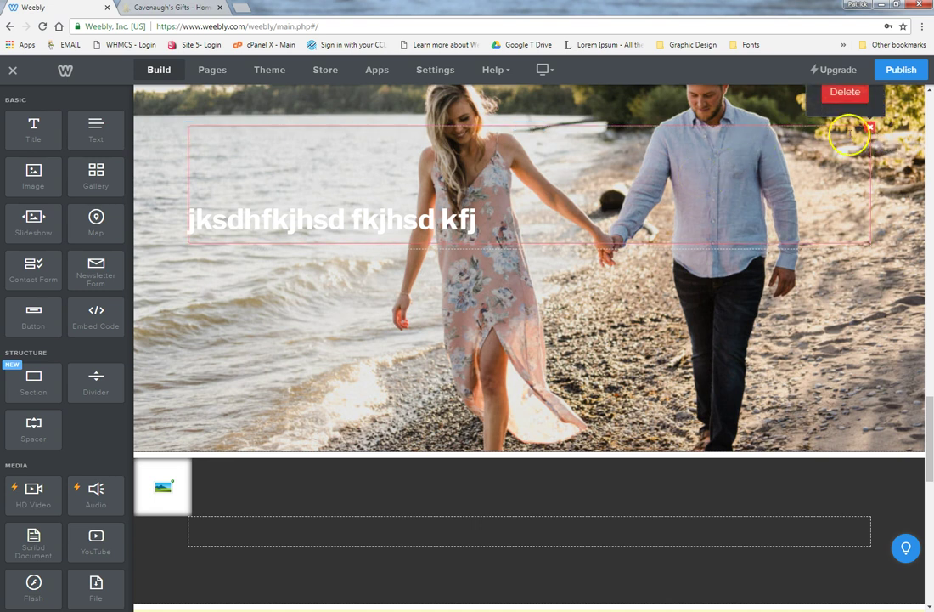
pyautogui.click(845, 93)
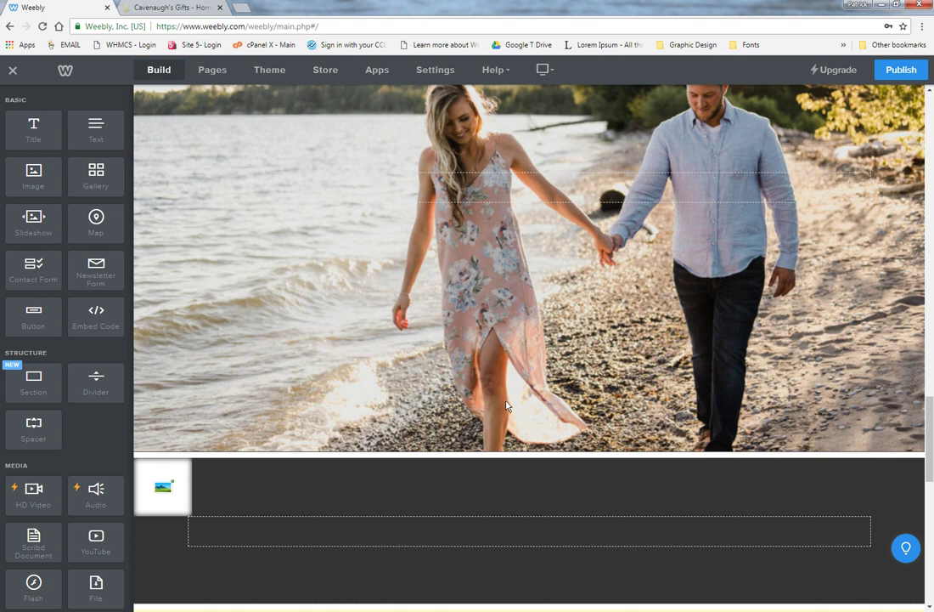
# View the beach slide's image link options without setting a link, and delete the image from the slide.
pyautogui.click(532, 432)
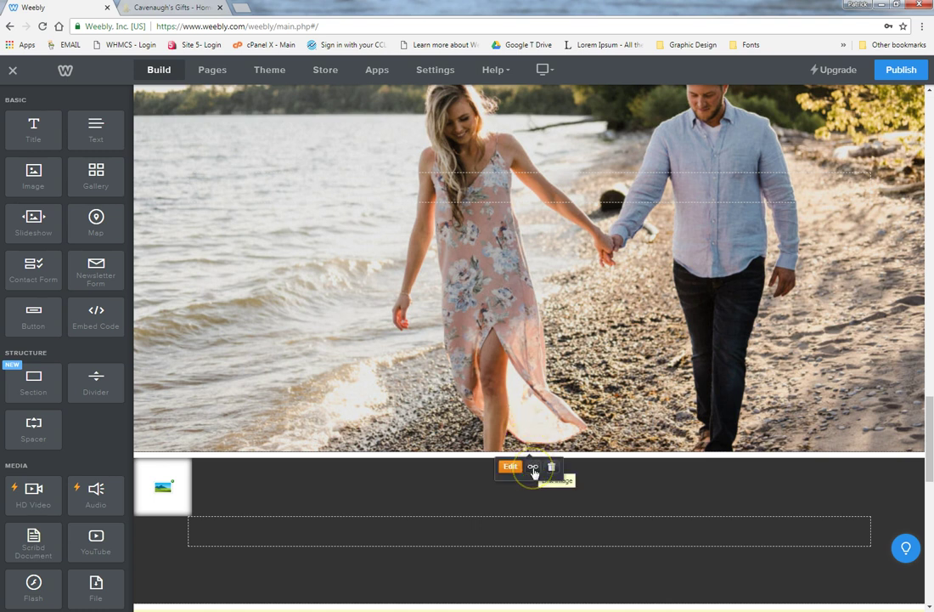
pyautogui.click(533, 468)
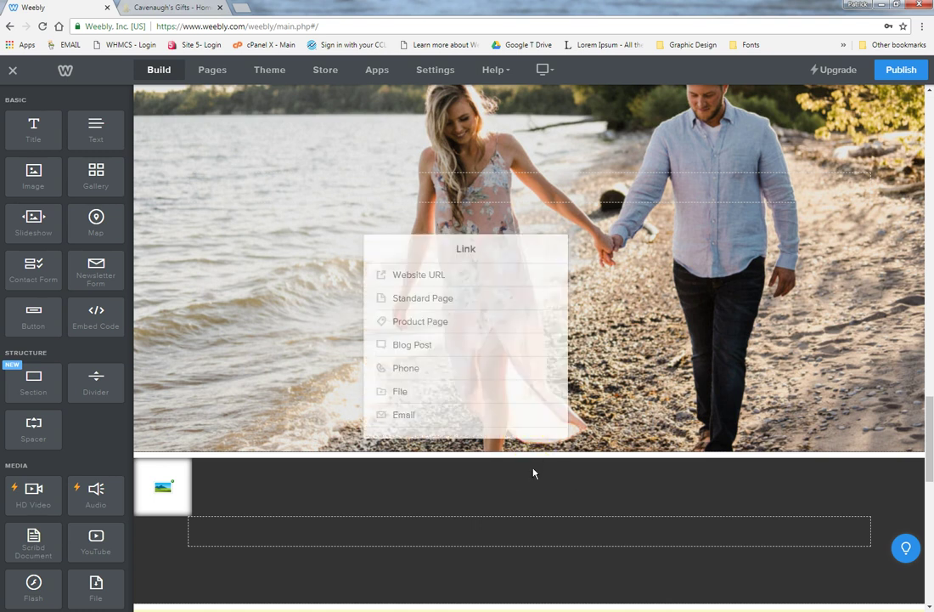
pyautogui.click(298, 371)
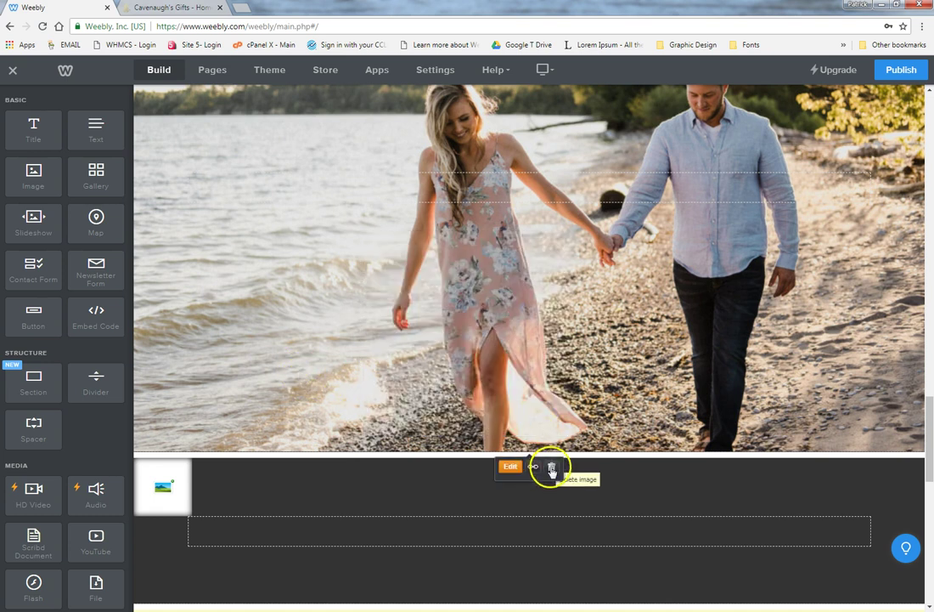
pyautogui.scroll(-4, 548, 463)
pyautogui.scroll(5, 299, 225)
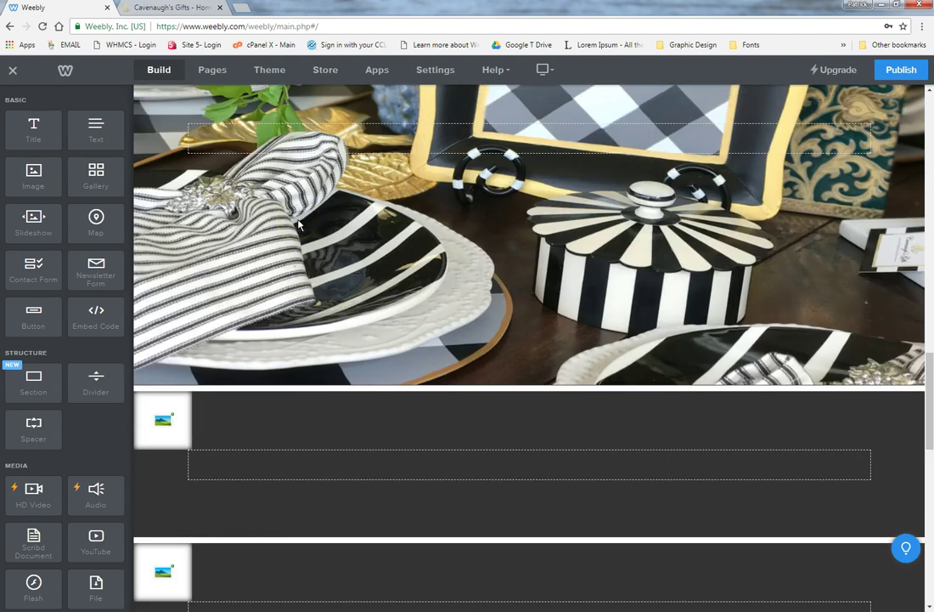
# Examine the layout choices for the Home page's Categories element and close them with Single Row kept.
pyautogui.scroll(-3, 752, 310)
pyautogui.scroll(-3, 739, 334)
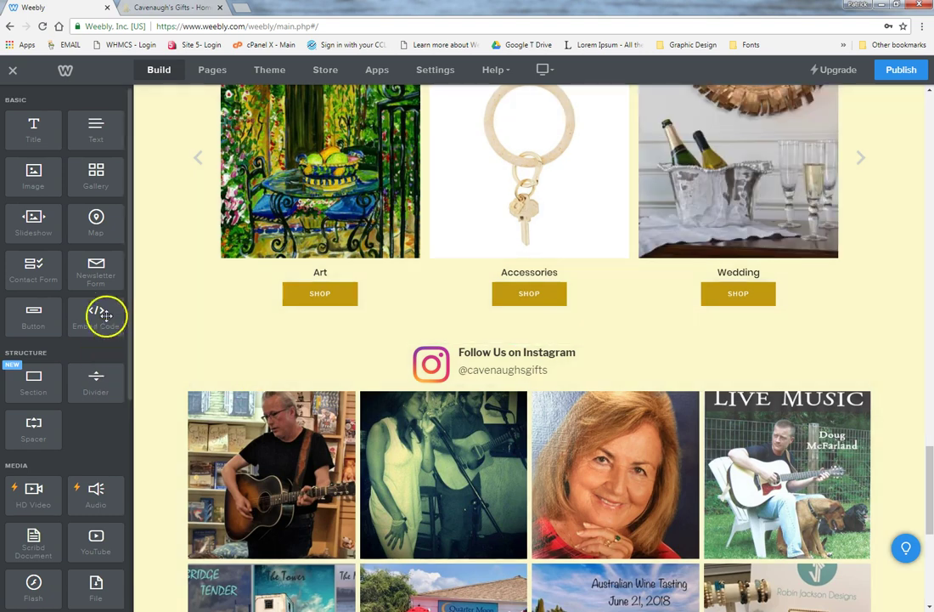
pyautogui.scroll(3, 650, 426)
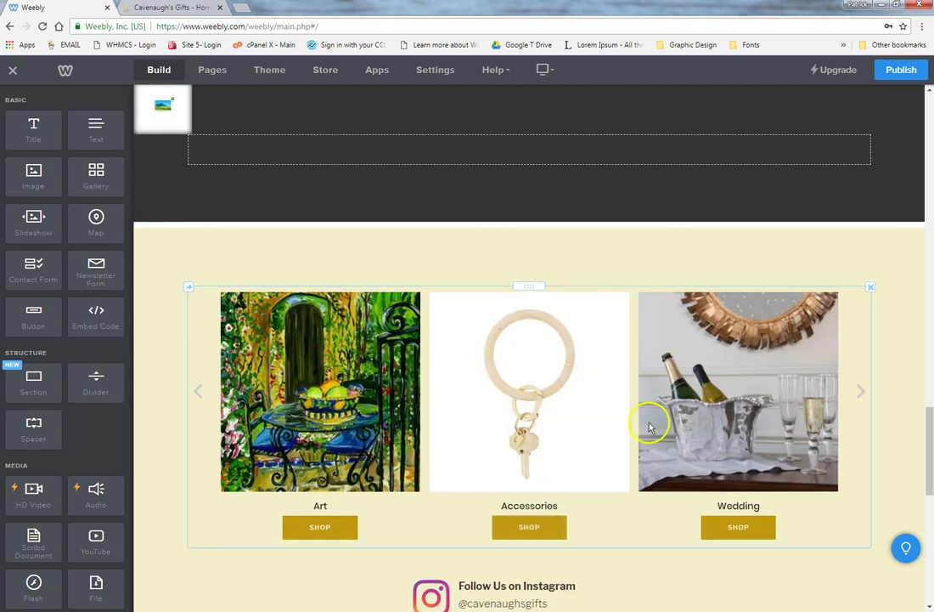
pyautogui.click(618, 526)
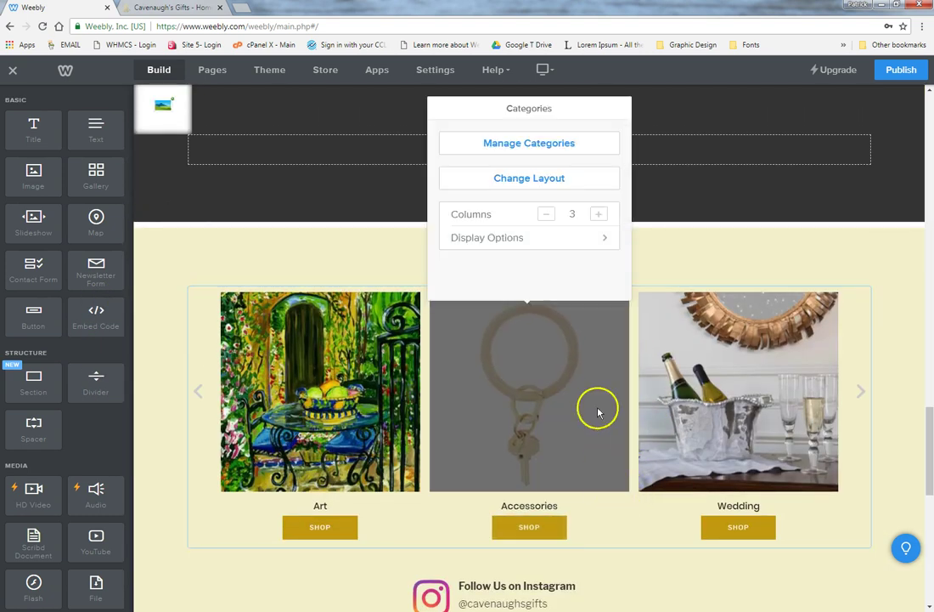
pyautogui.click(528, 180)
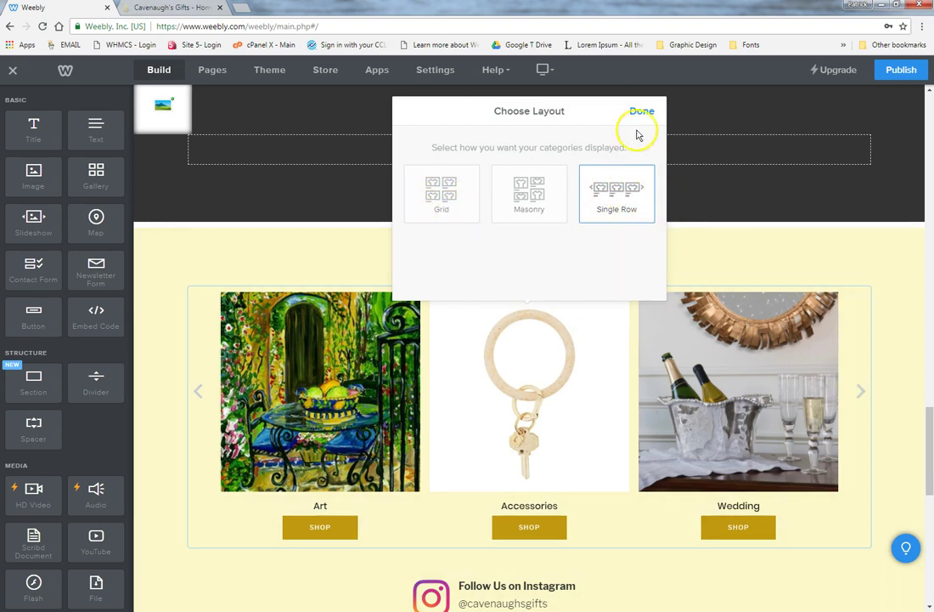
pyautogui.click(641, 114)
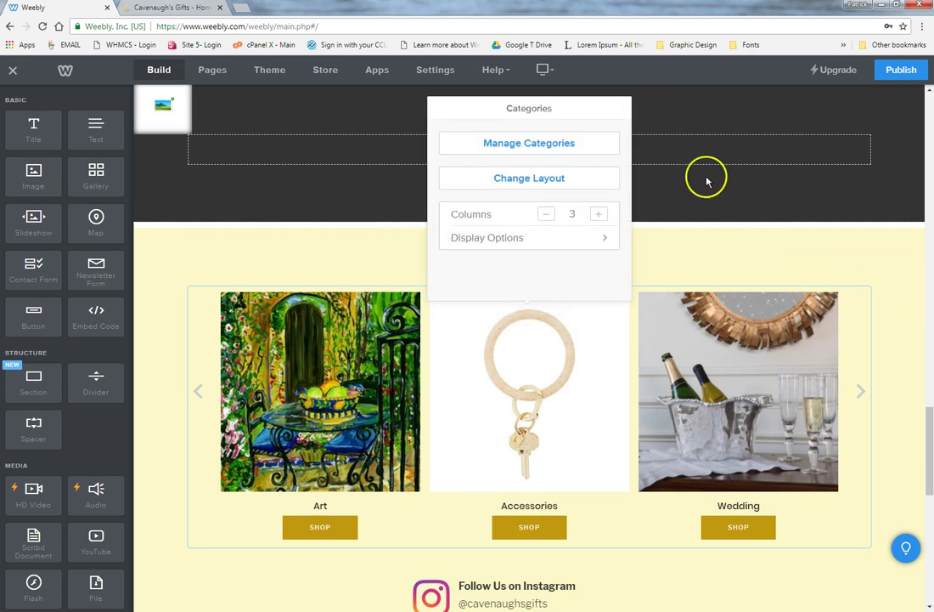
# Close the Categories element's settings on the Home page and open the store overview.
pyautogui.click(908, 297)
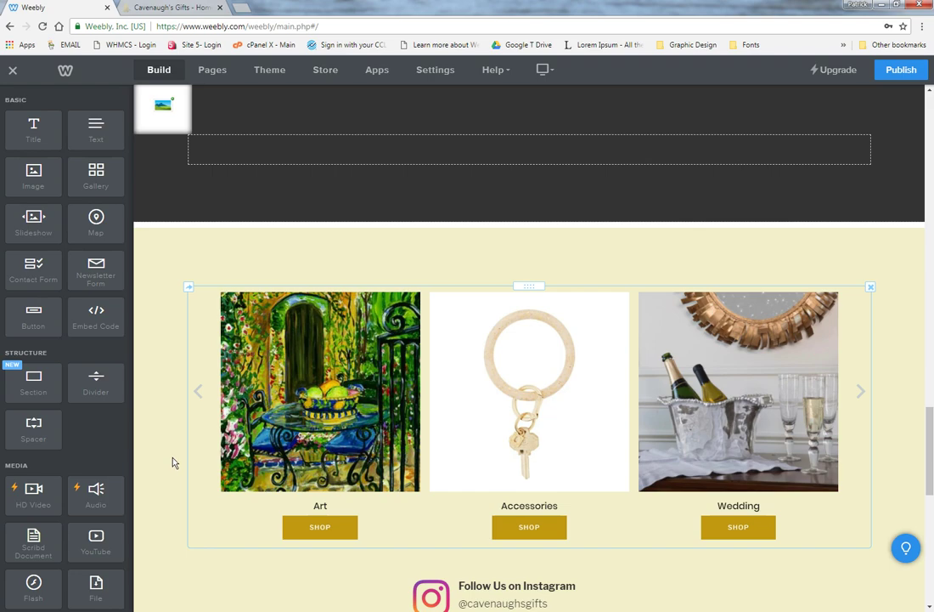
pyautogui.scroll(15, 172, 462)
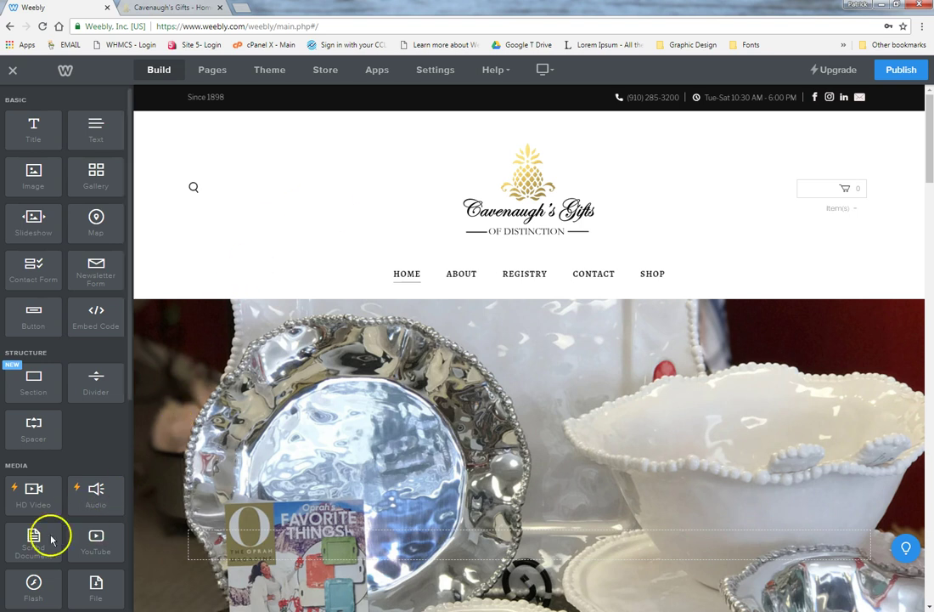
pyautogui.click(37, 583)
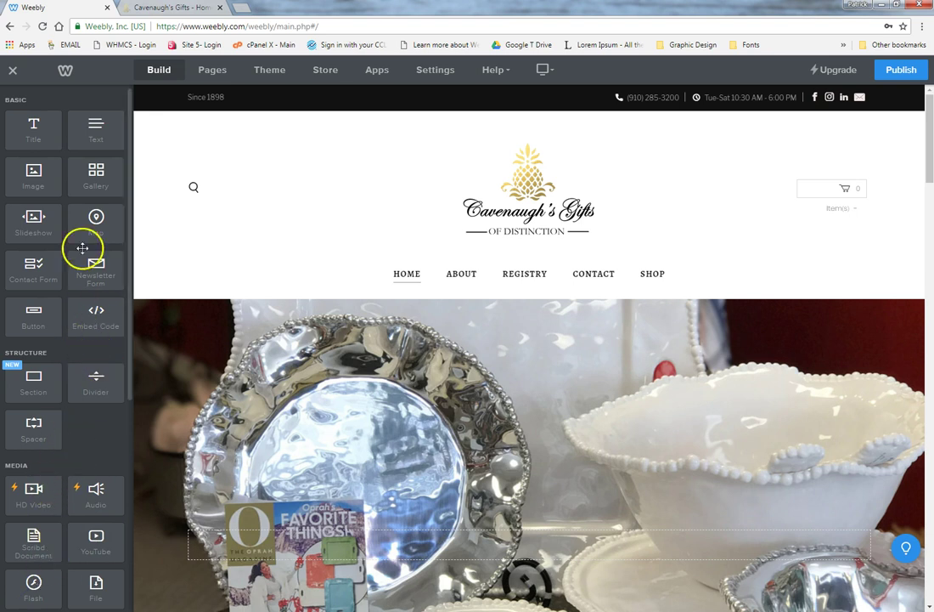
pyautogui.click(329, 75)
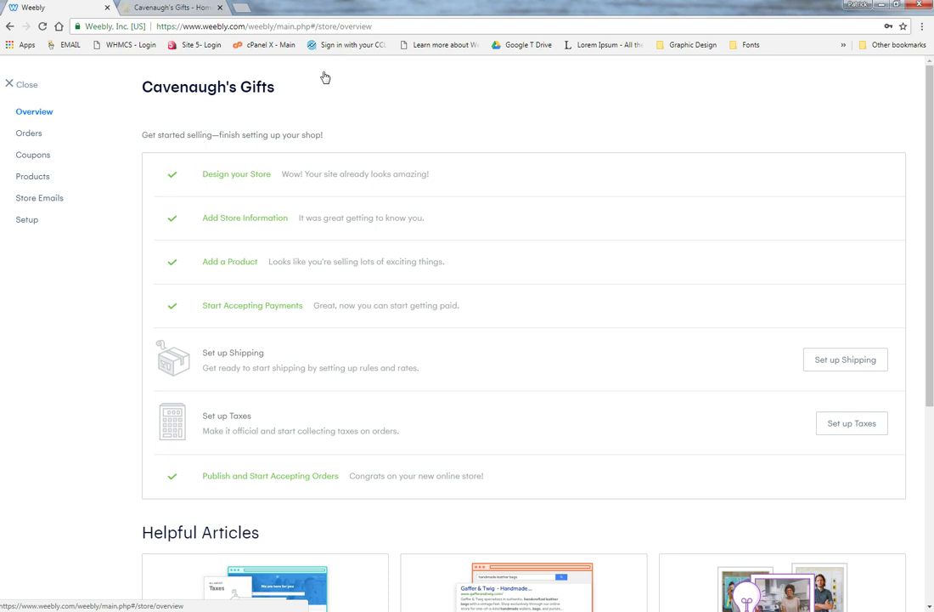
pyautogui.click(328, 111)
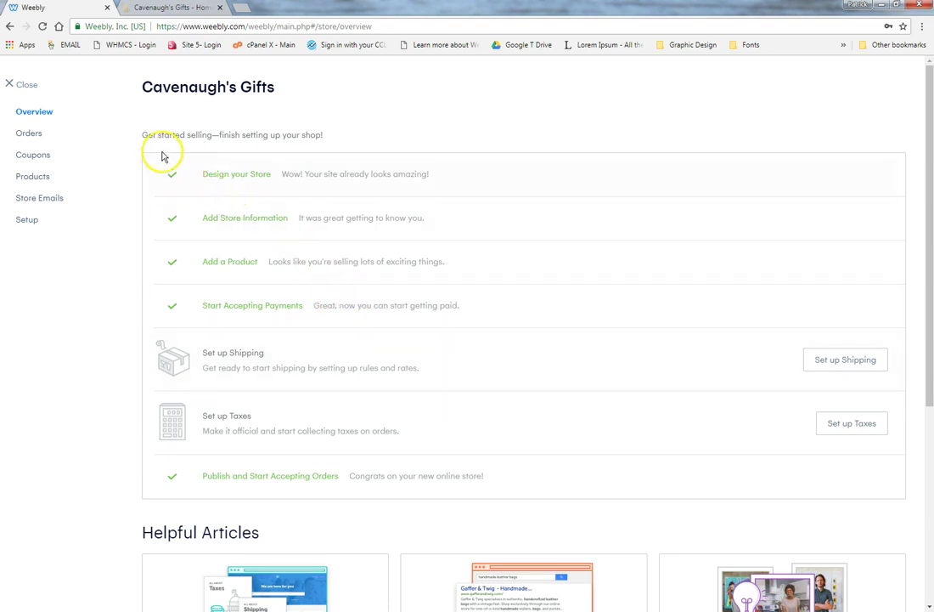
# Look through the store's Orders, Coupons, Products and Categories sections, including the full category list.
pyautogui.click(32, 135)
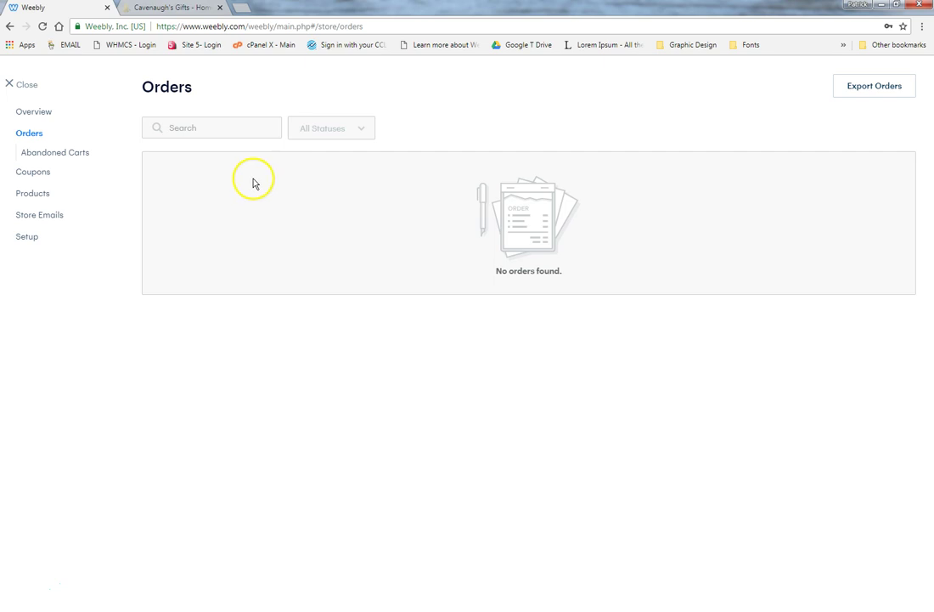
pyautogui.click(36, 174)
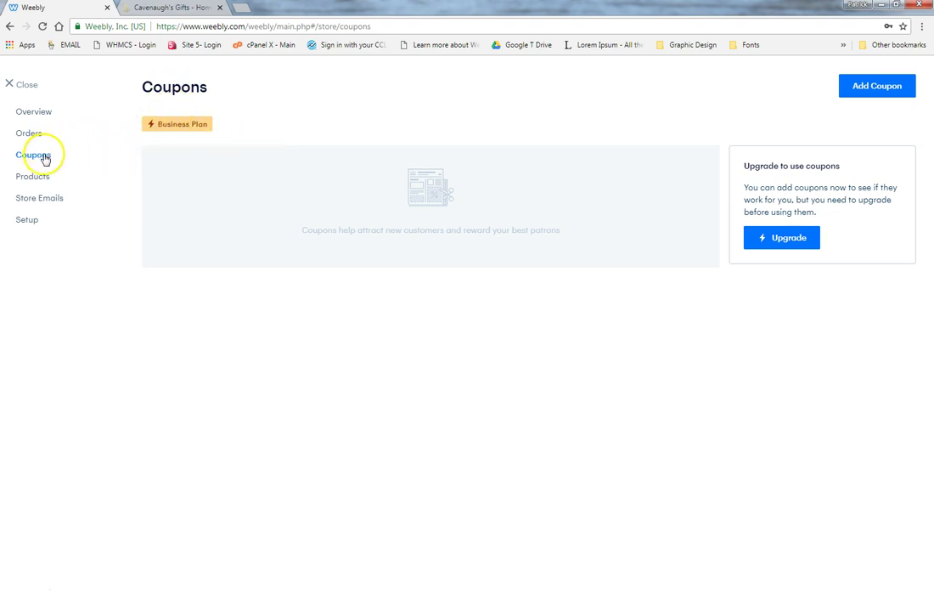
pyautogui.click(42, 179)
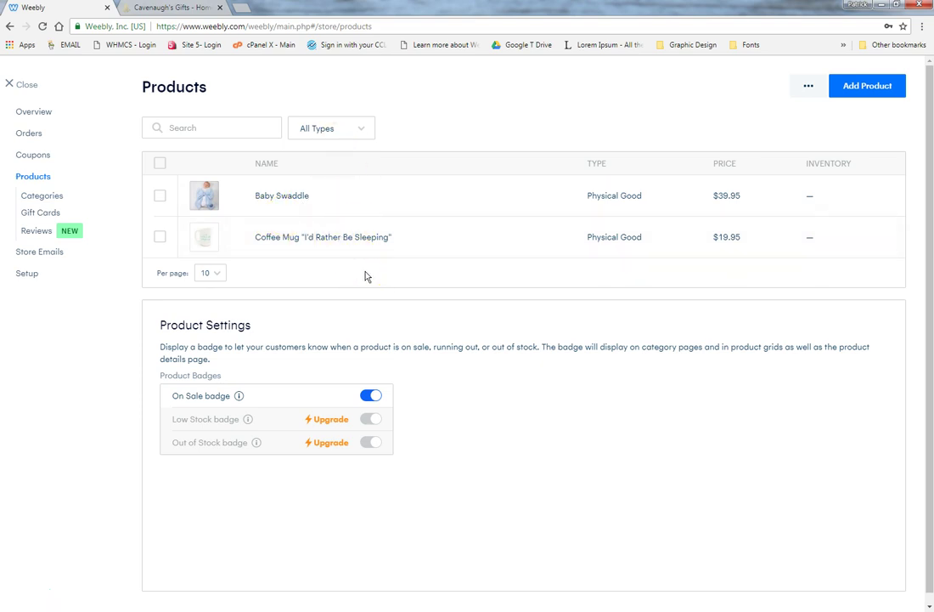
pyautogui.click(48, 199)
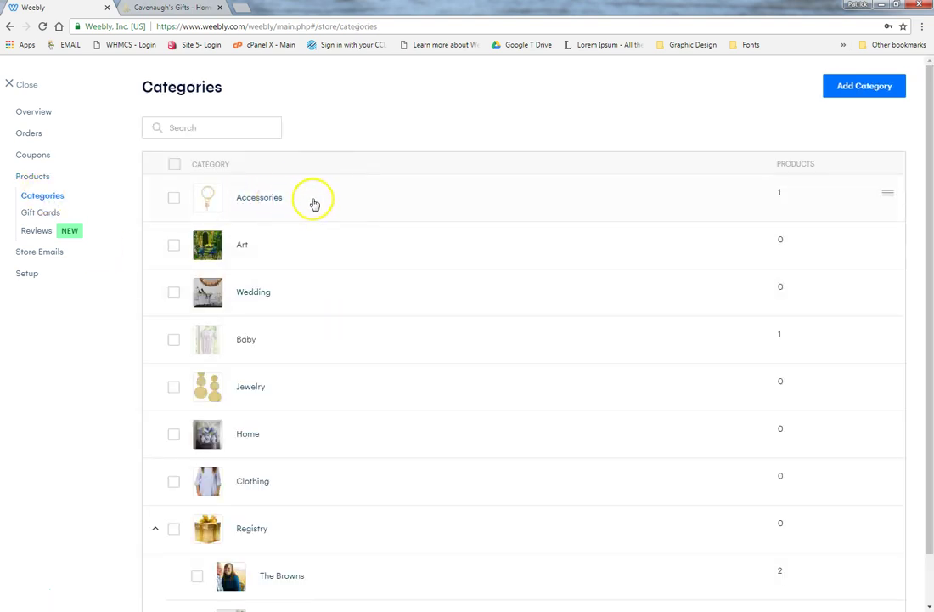
pyautogui.scroll(-1, 435, 321)
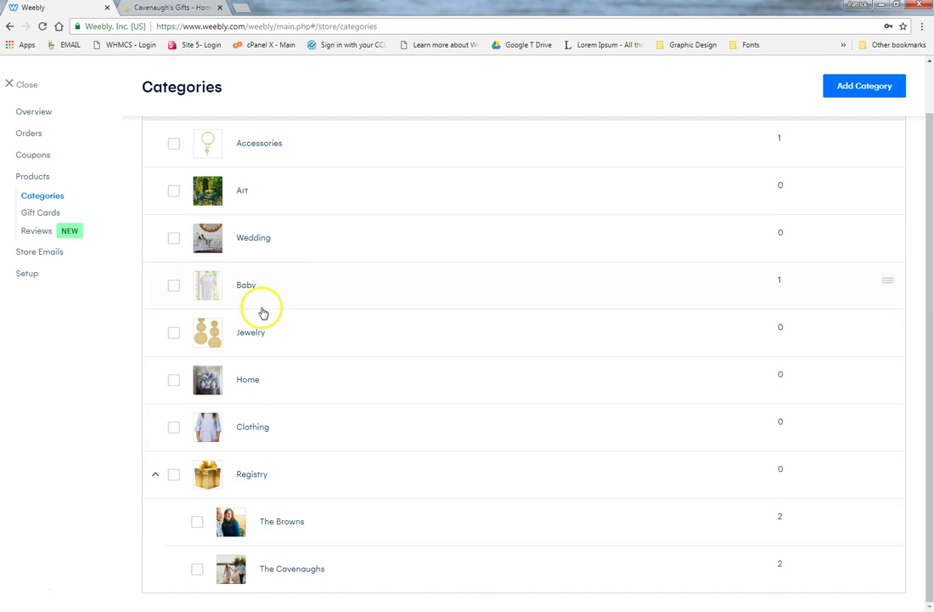
pyautogui.click(50, 580)
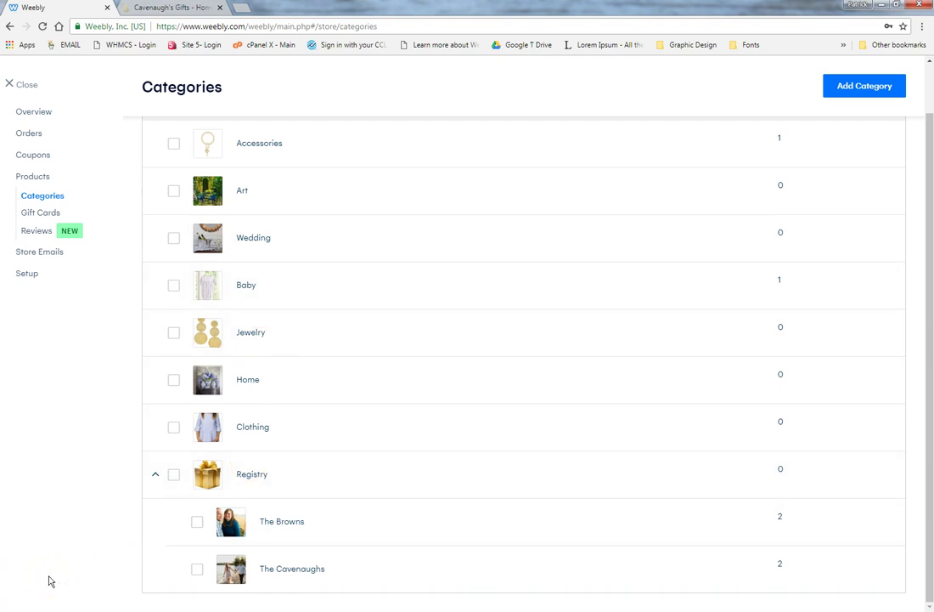
# Start a new store category and title it Outer Wear.
pyautogui.click(845, 88)
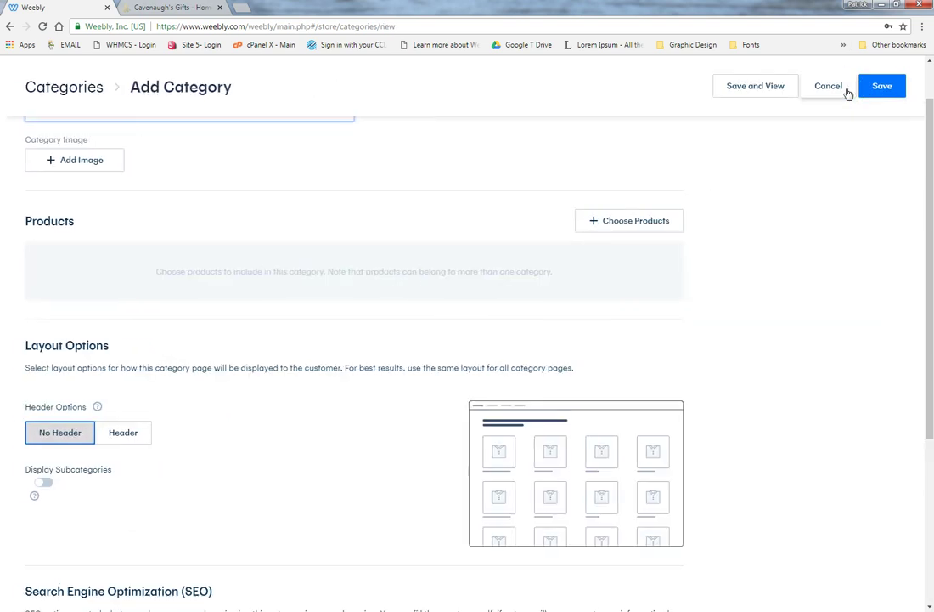
pyautogui.click(829, 90)
pyautogui.scroll(1, 426, 198)
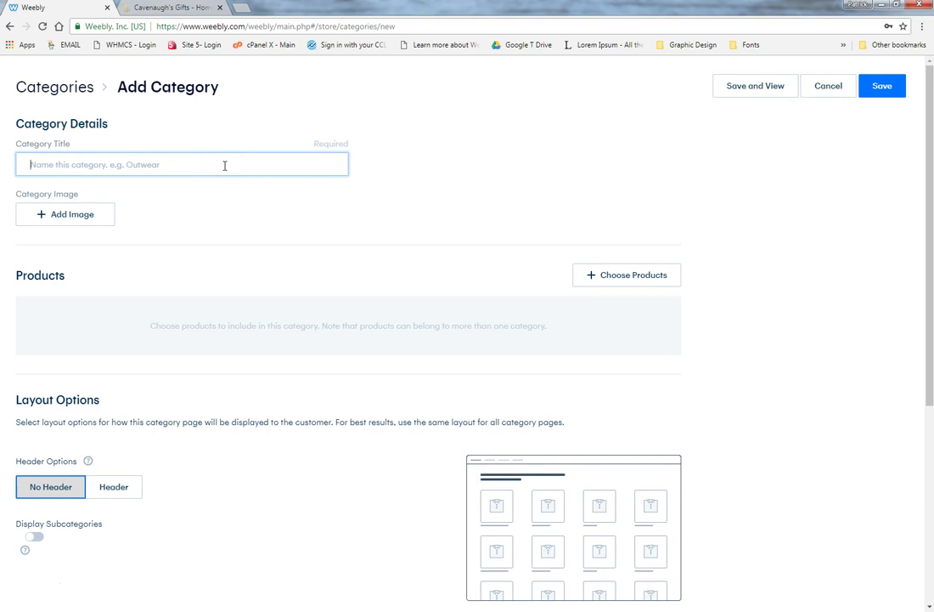
pyautogui.write('o')
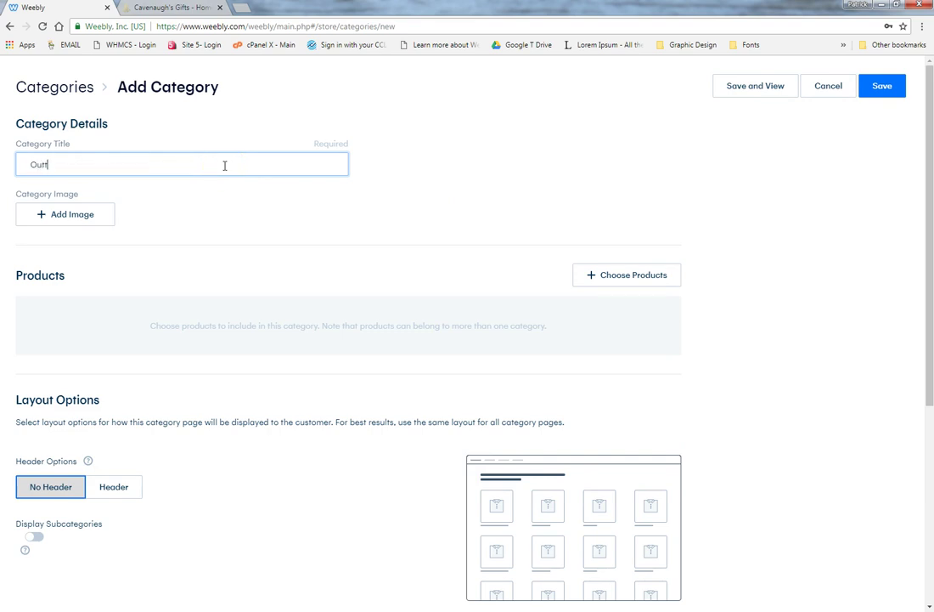
pyautogui.press('BackSpace')
pyautogui.press('BackSpace')
pyautogui.press('BackSpace')
pyautogui.press('BackSpace')
pyautogui.press('BackSpace')
pyautogui.press('BackSpace')
pyautogui.write('er wa')
# Upload the "clothing pic" file from the Desktop as the Outer Wear category's image.
pyautogui.click(78, 210)
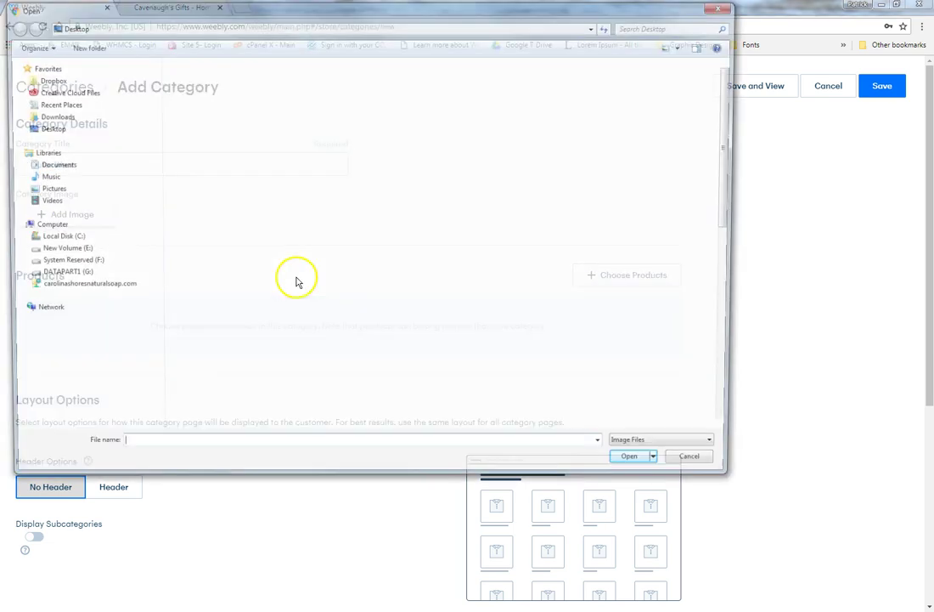
pyautogui.click(299, 280)
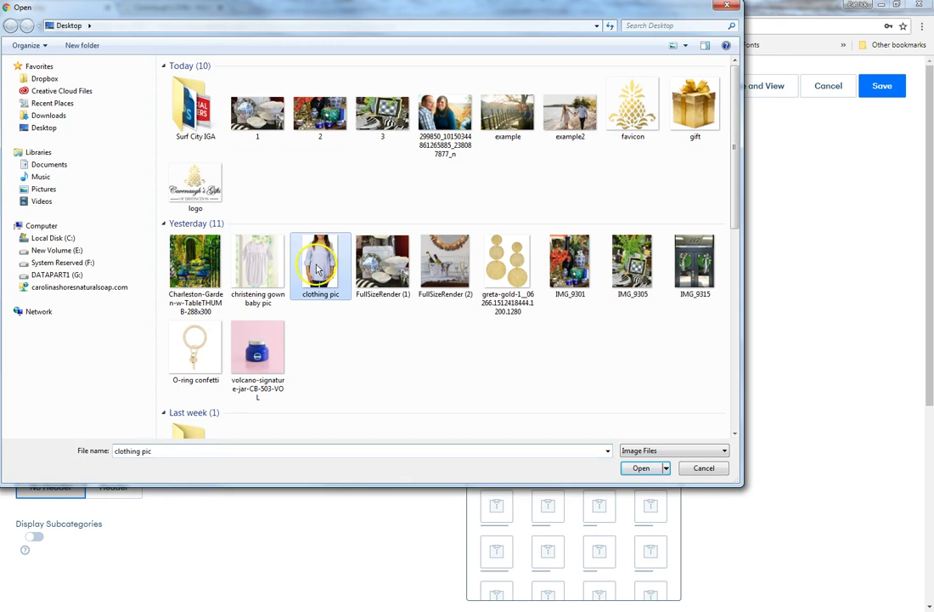
pyautogui.click(641, 468)
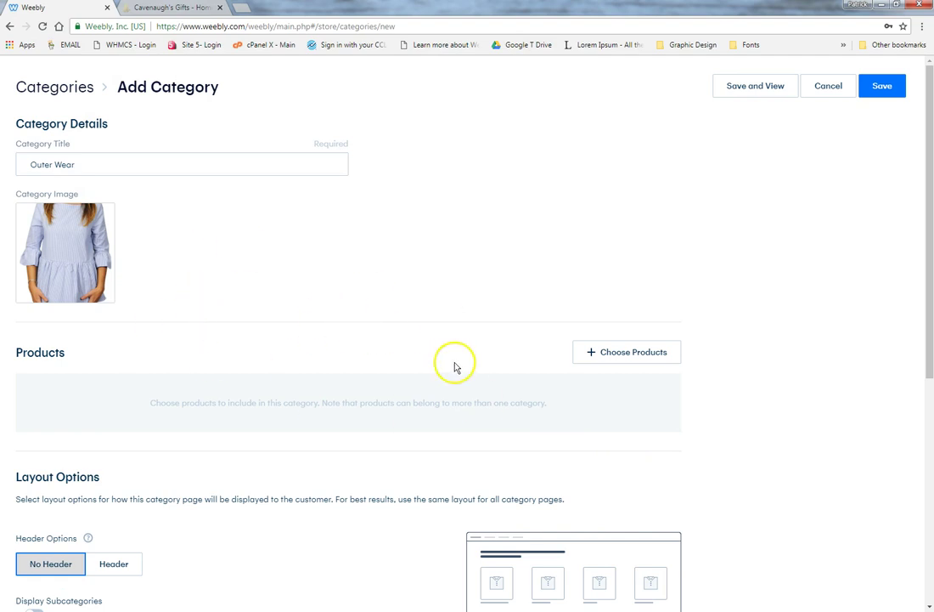
# View the products available for the Outer Wear category without choosing any, and save the category.
pyautogui.click(632, 352)
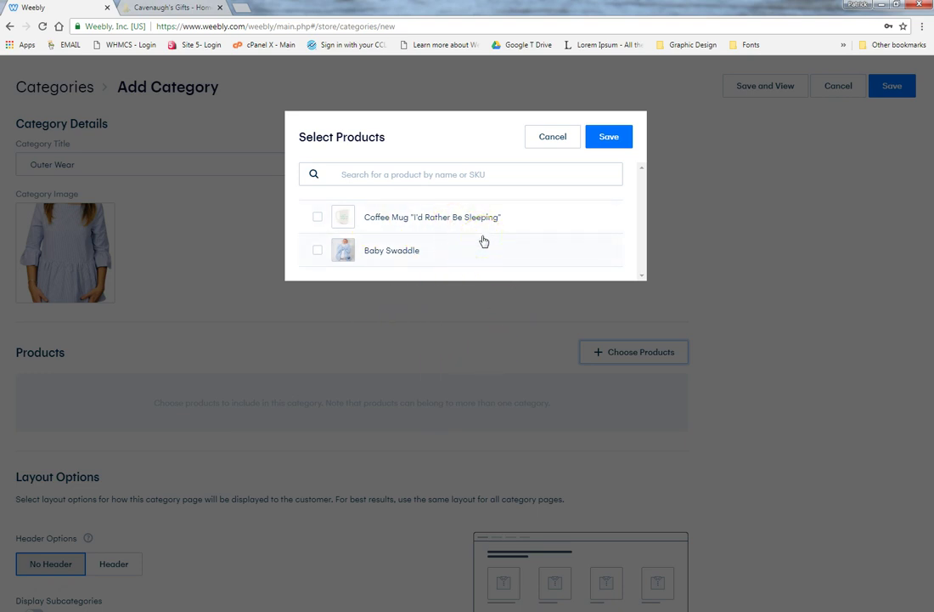
pyautogui.click(552, 137)
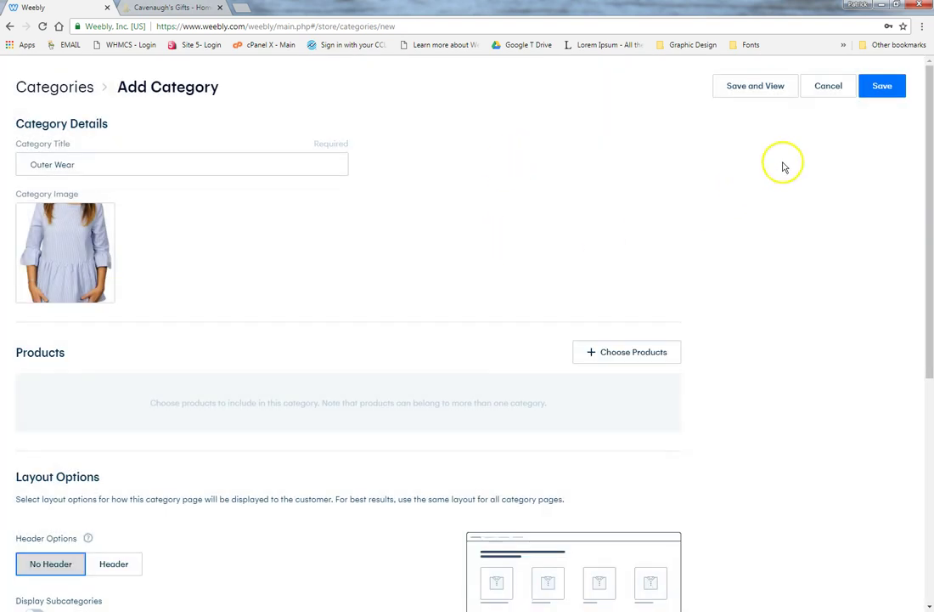
pyautogui.click(884, 87)
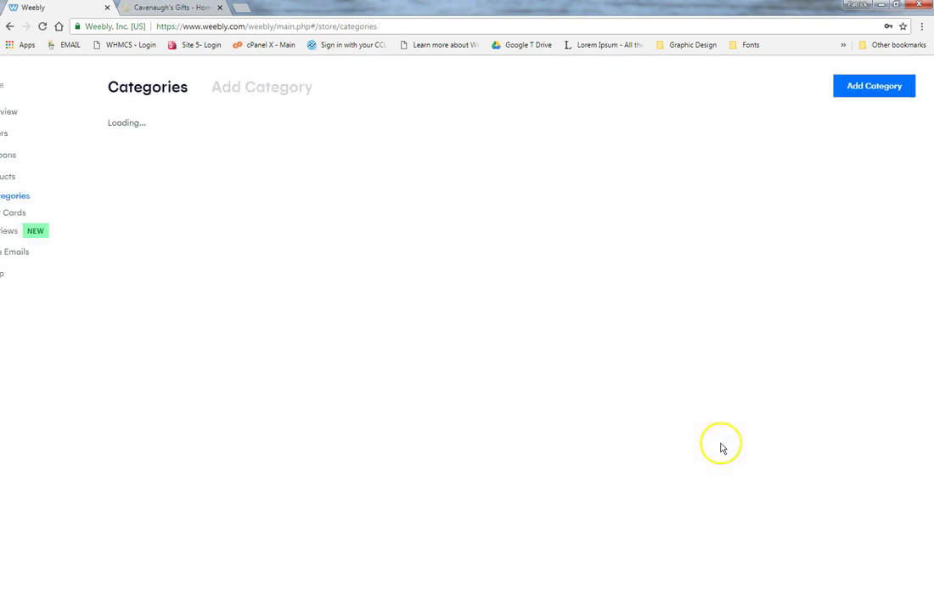
# Move the Outer Wear category under Baby as a subcategory, and delete Outer Wear from the store.
pyautogui.scroll(-3, 722, 446)
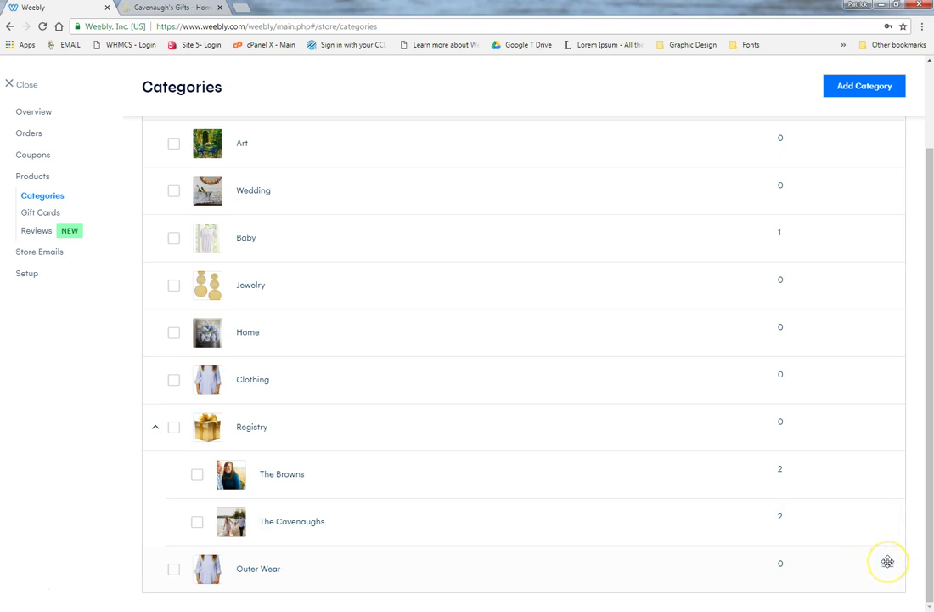
pyautogui.moveTo(888, 562); pyautogui.dragTo(893, 273)
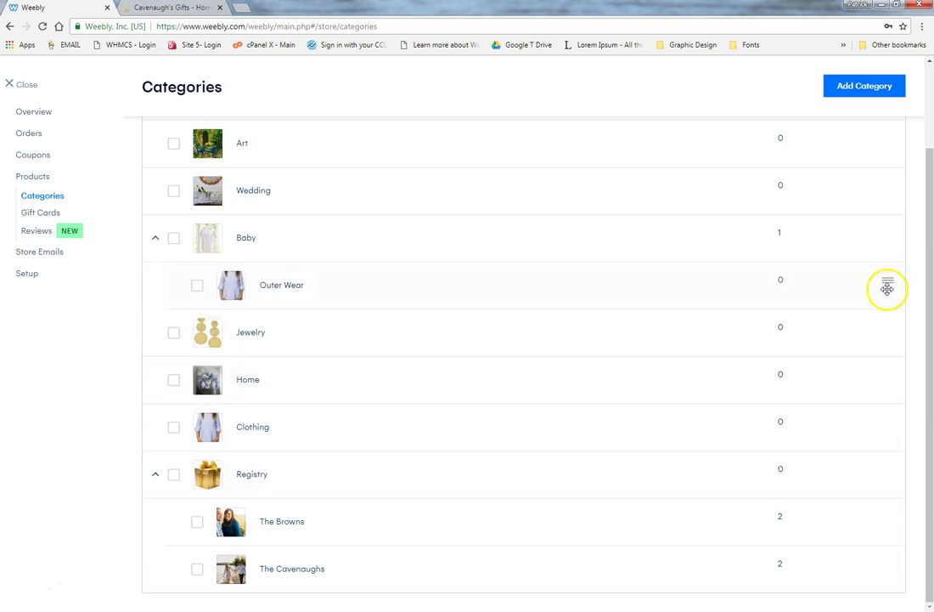
pyautogui.click(414, 288)
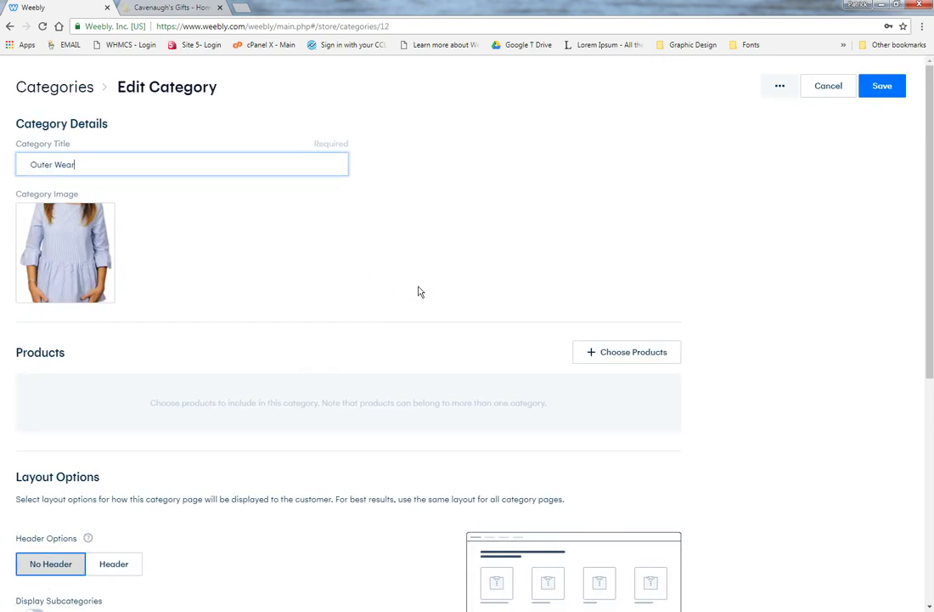
pyautogui.click(780, 85)
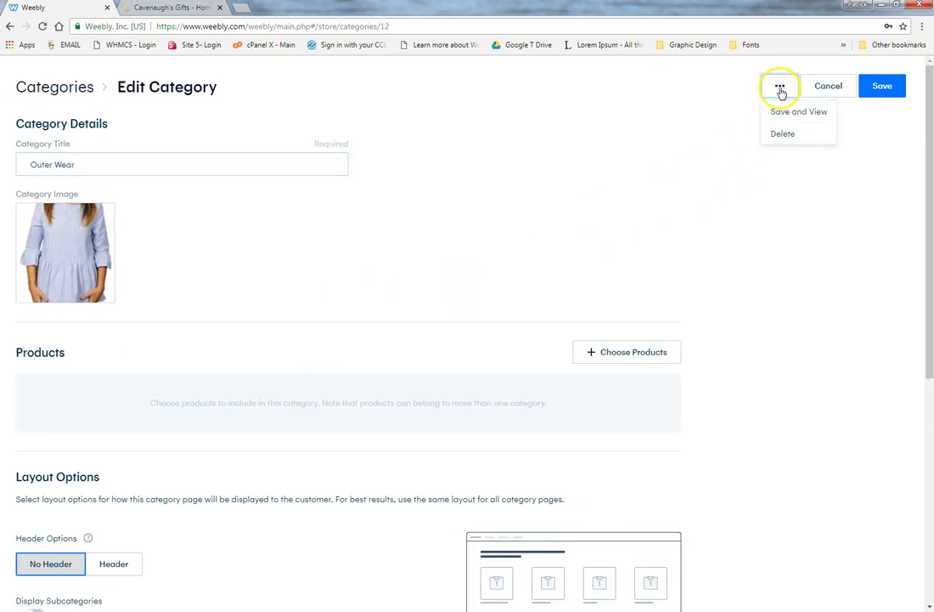
pyautogui.click(782, 133)
pyautogui.click(502, 194)
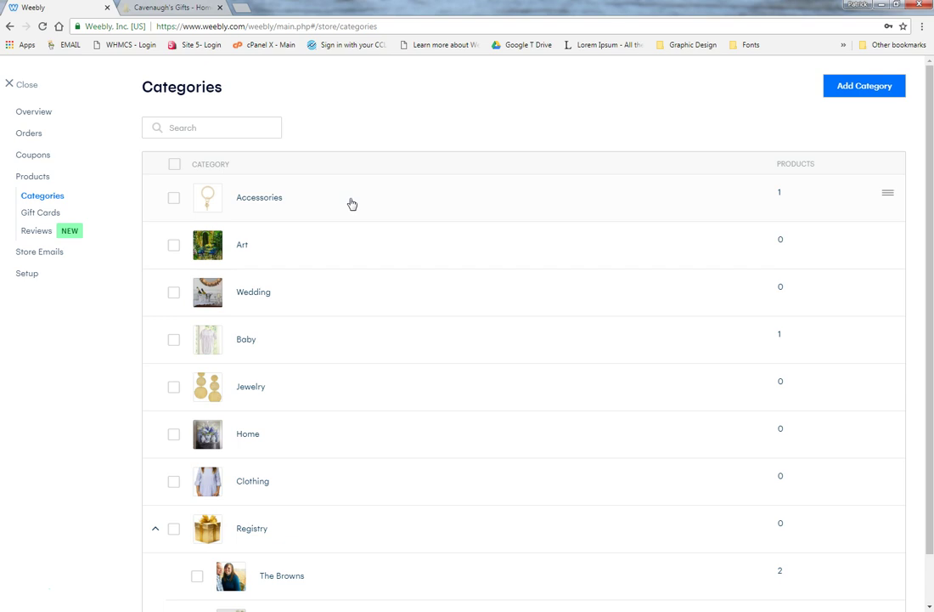
# Start a new product in the store's product list and name it Outer Wear.
pyautogui.click(40, 179)
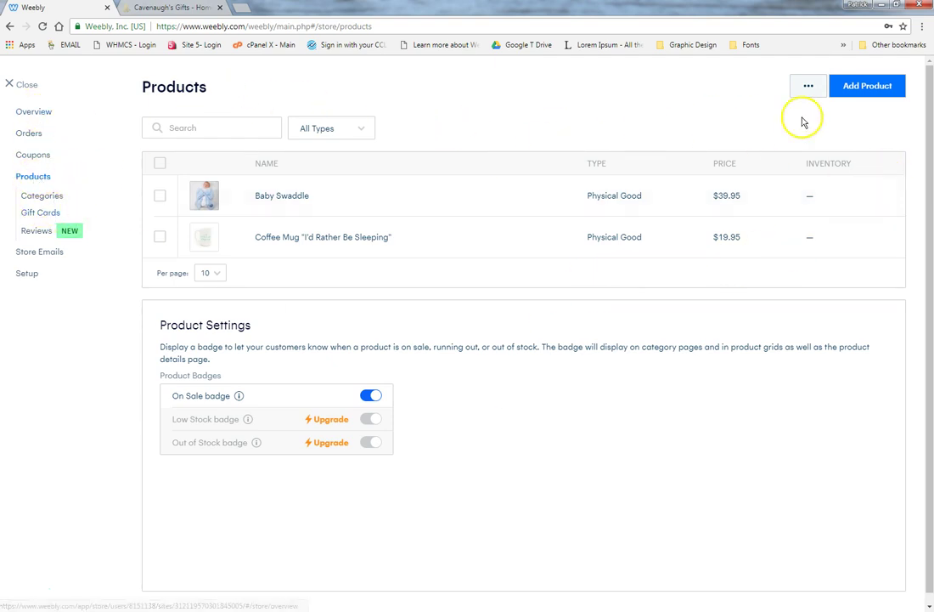
pyautogui.click(871, 93)
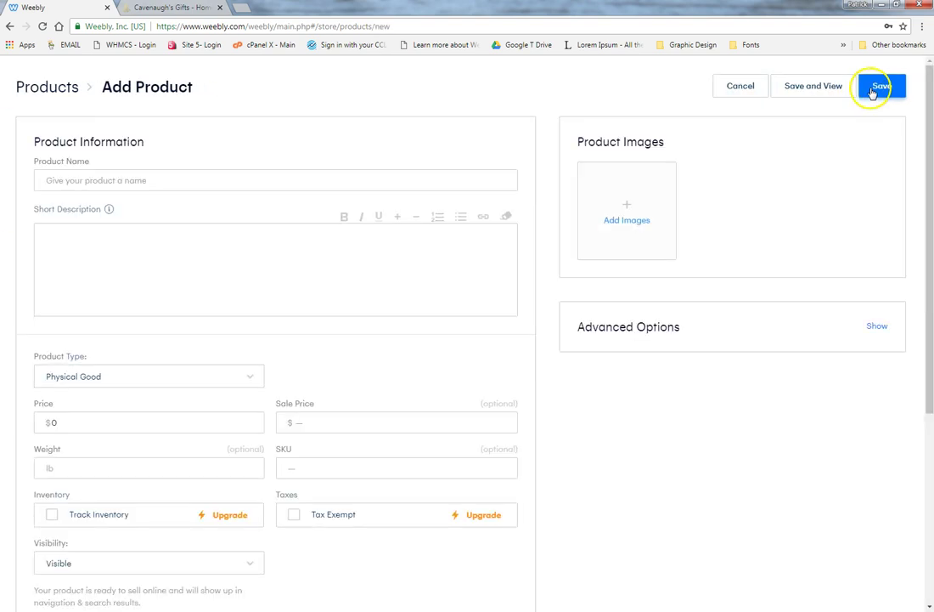
pyautogui.click(234, 185)
pyautogui.click(235, 185)
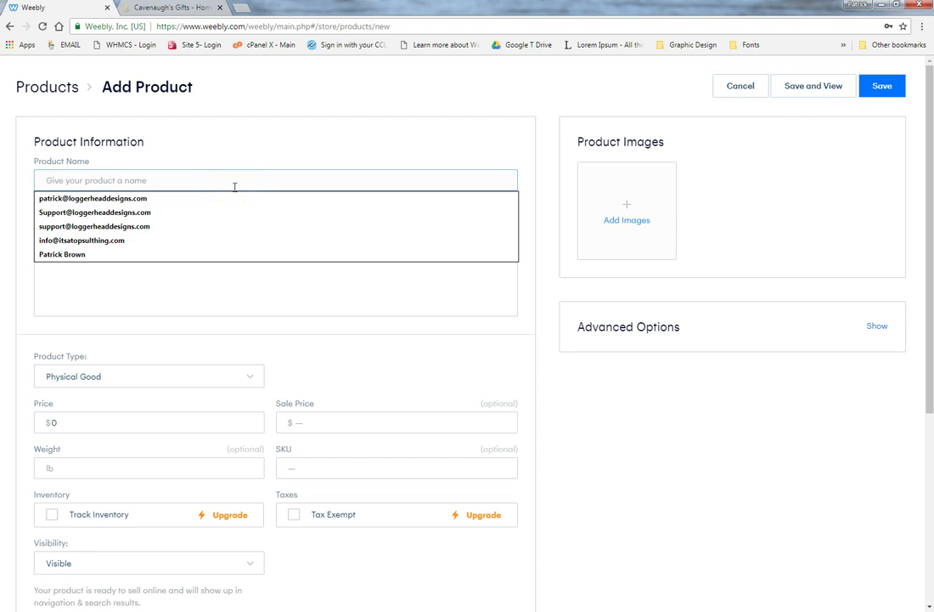
pyautogui.click(48, 181)
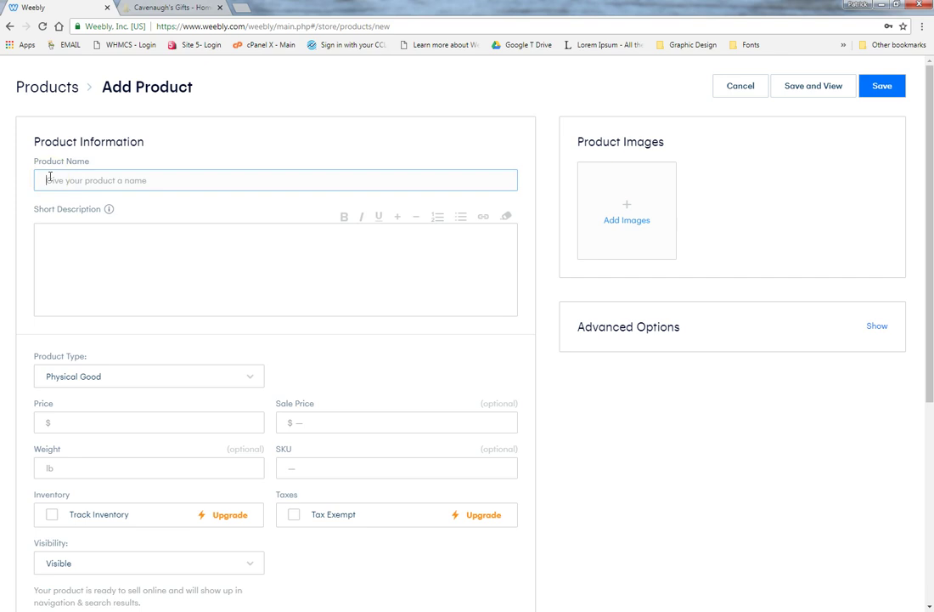
pyautogui.write('er Wear')
# Enter the placeholder text "dfgdfgsdfgsdf df gsdf g" as the product's short description.
pyautogui.click(93, 230)
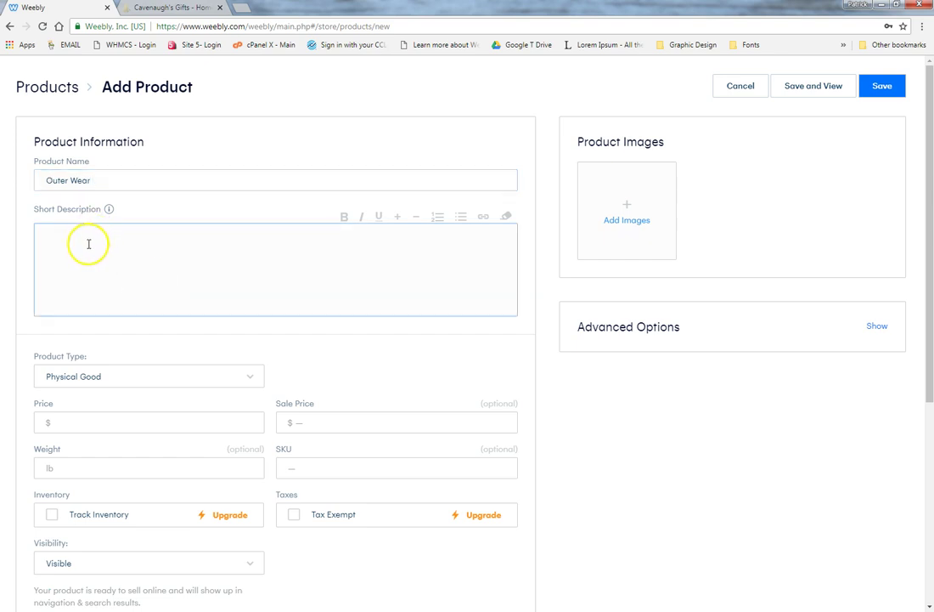
pyautogui.write('dfgdfgsd')
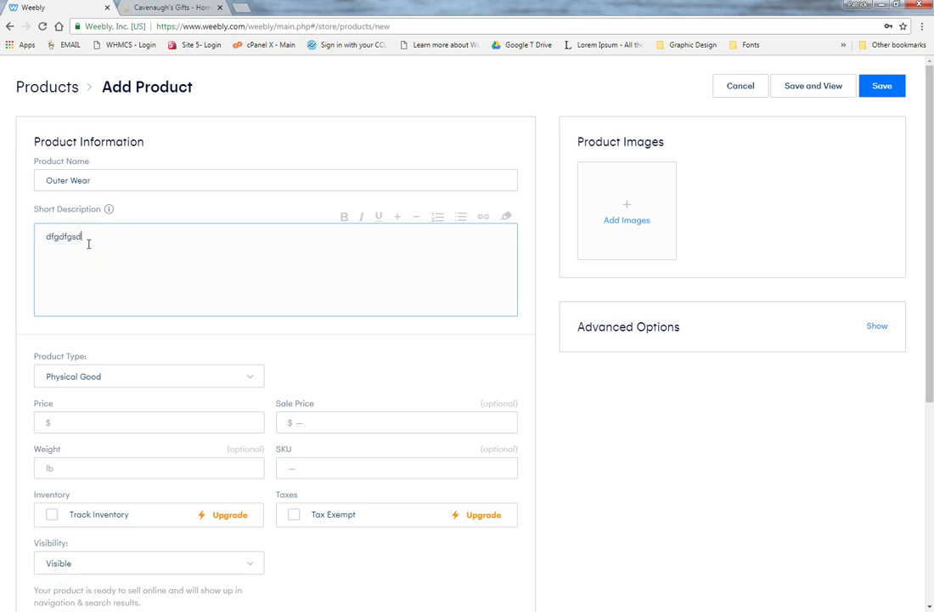
pyautogui.write('fgsdf df gsdf g')
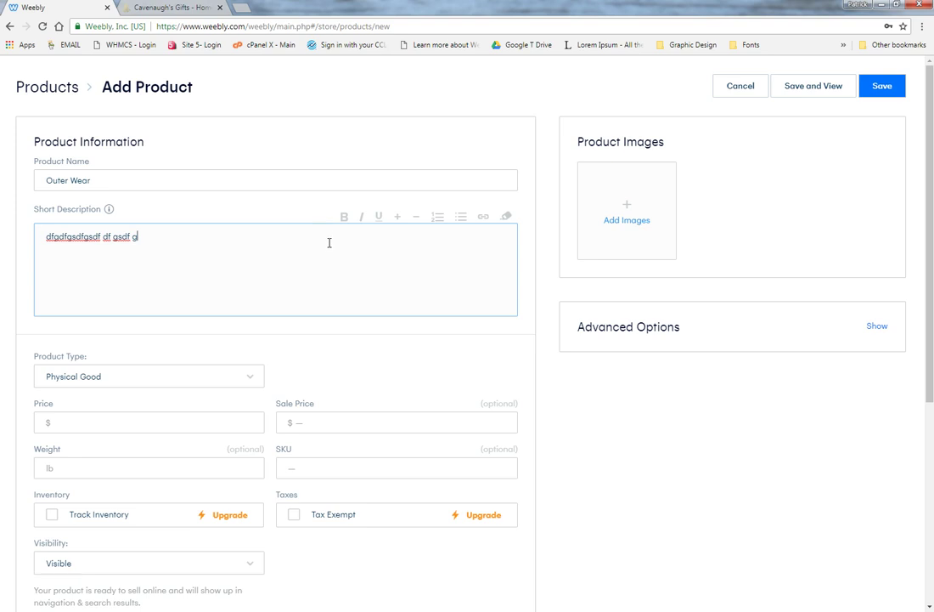
# Upload the "gift" file from the Desktop as the Outer Wear product's image.
pyautogui.click(626, 211)
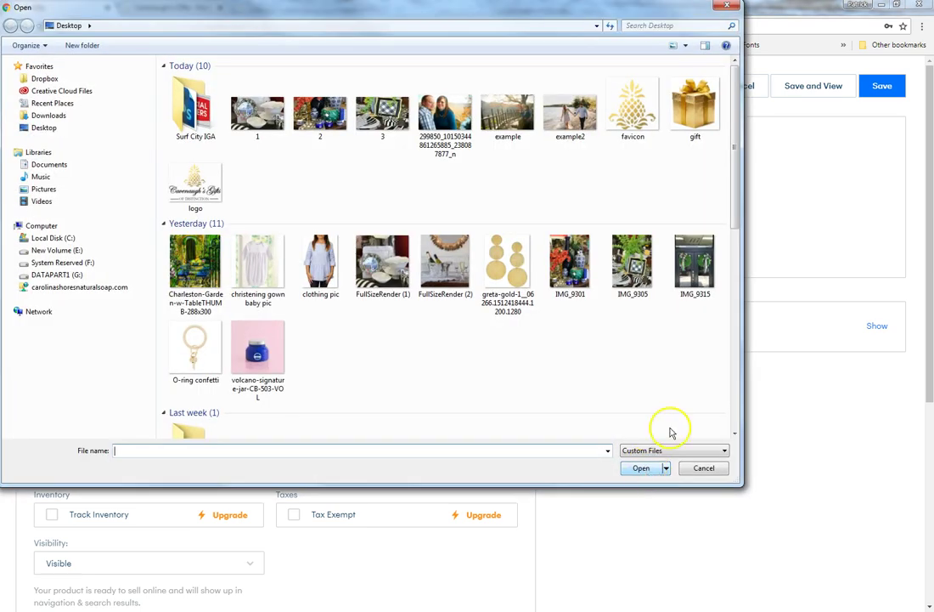
pyautogui.click(695, 127)
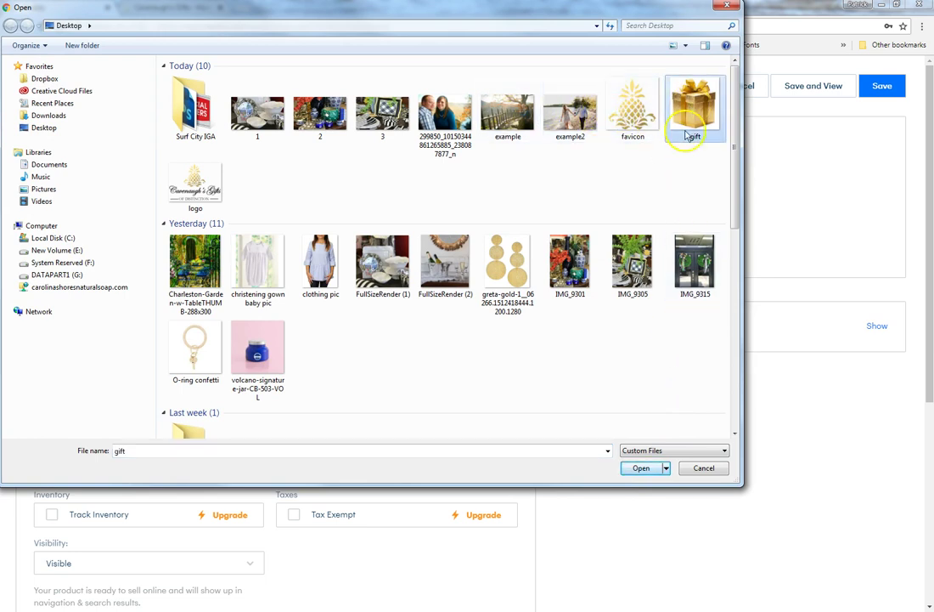
pyautogui.click(639, 468)
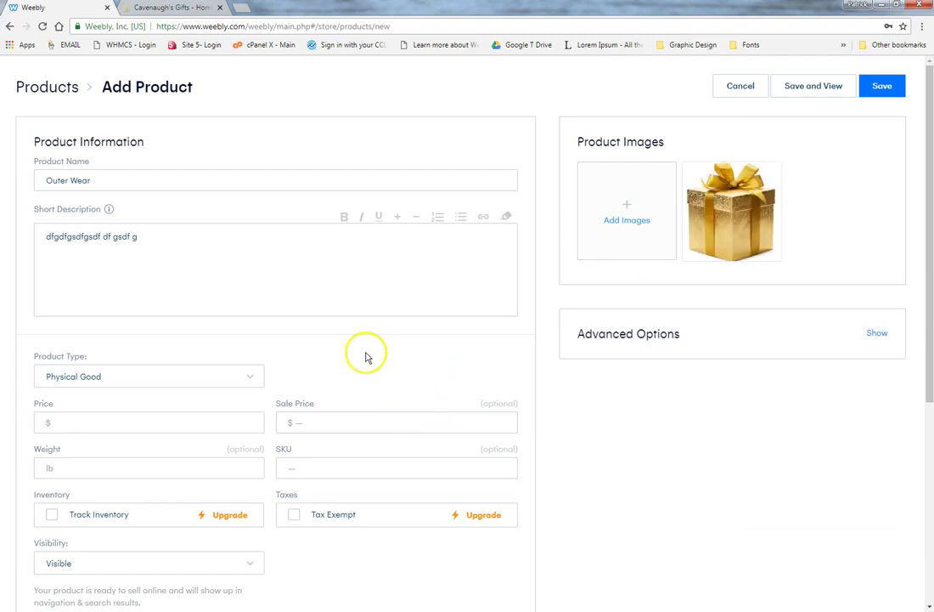
# Keep the product type as Physical Good and set the price to $50.00 and the sale price to $47.95.
pyautogui.scroll(-3, 367, 354)
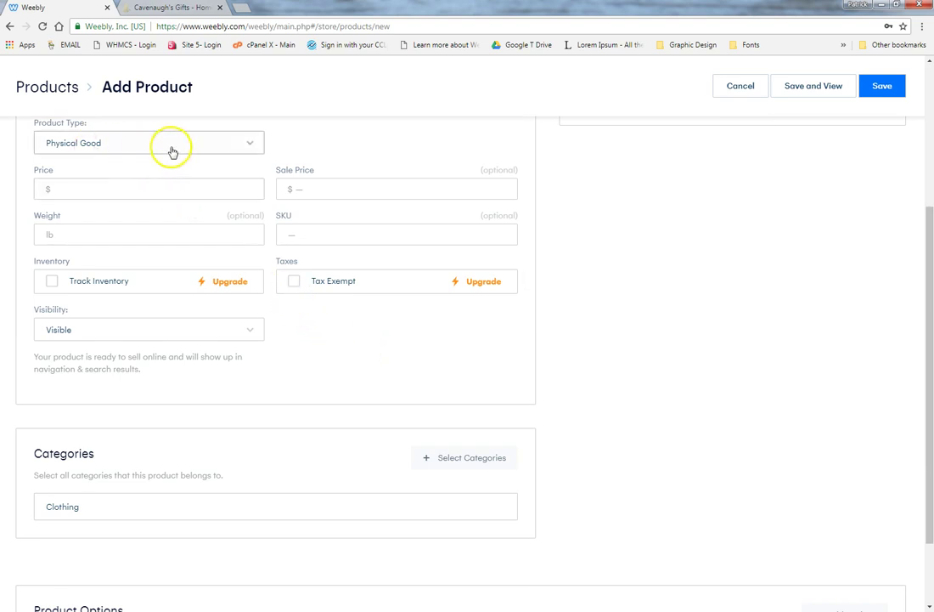
pyautogui.click(229, 142)
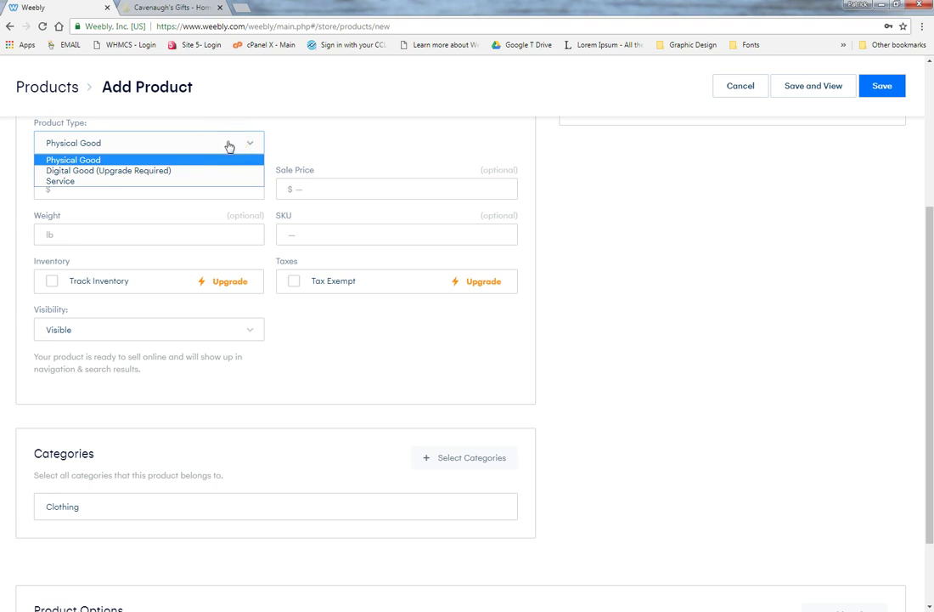
pyautogui.click(282, 139)
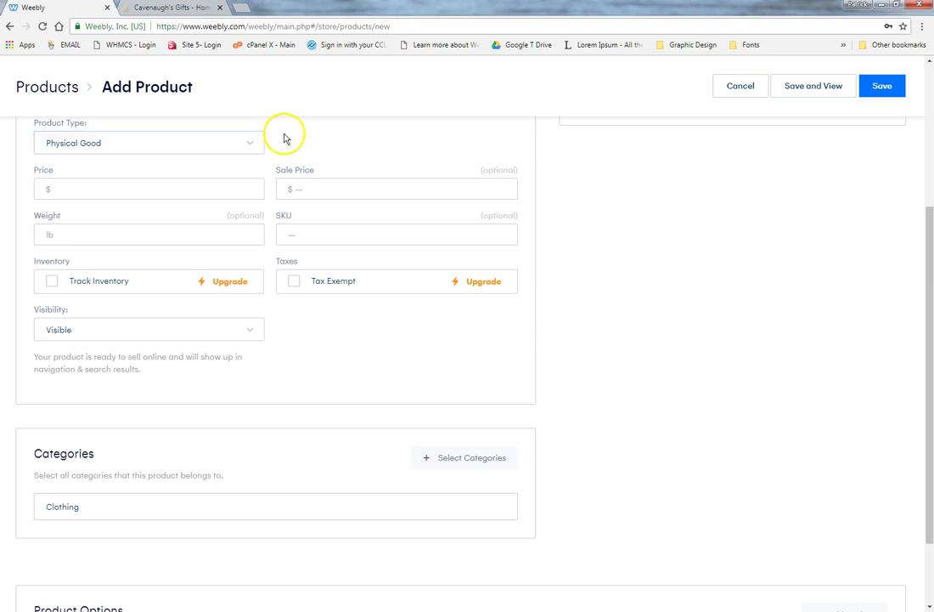
pyautogui.click(120, 190)
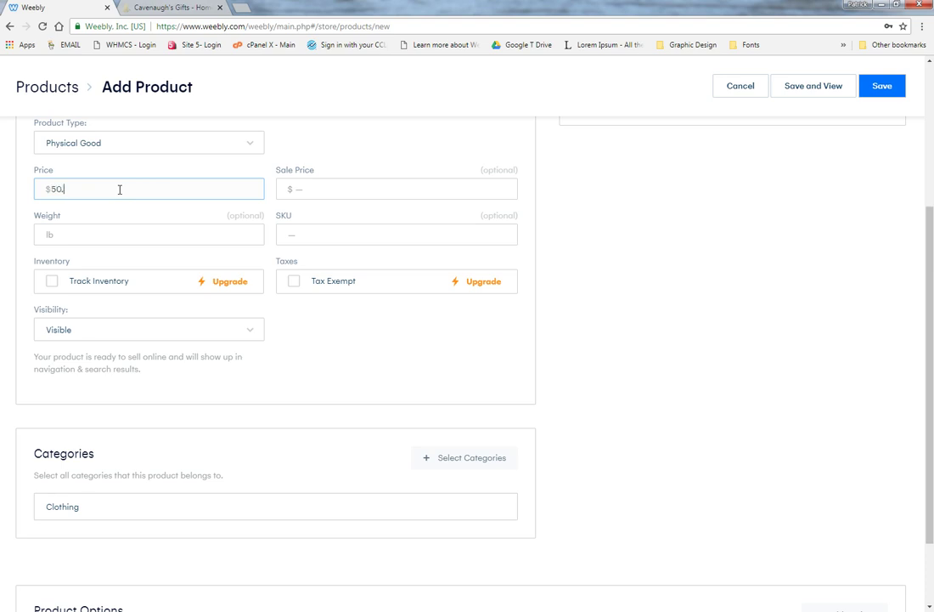
pyautogui.click(330, 187)
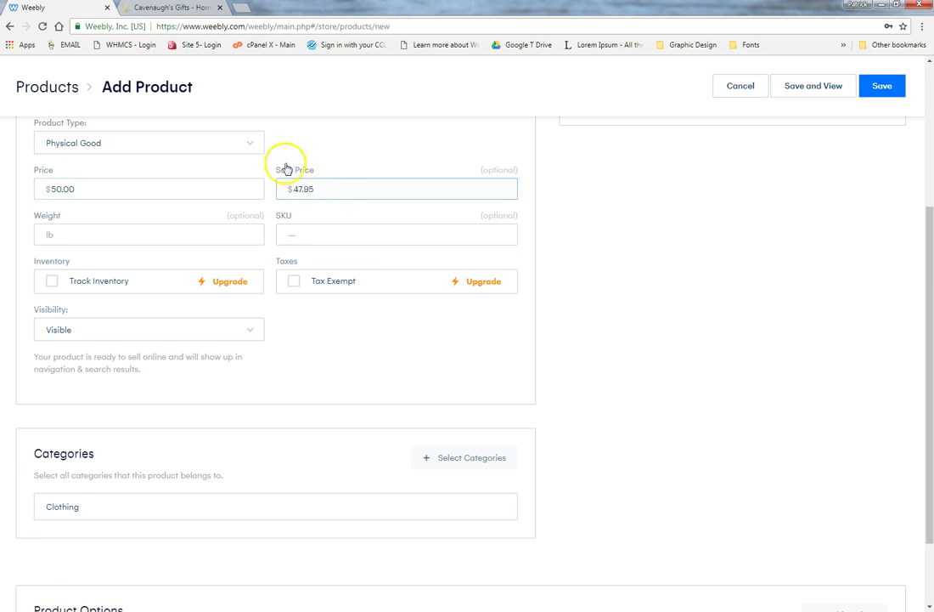
pyautogui.click(129, 233)
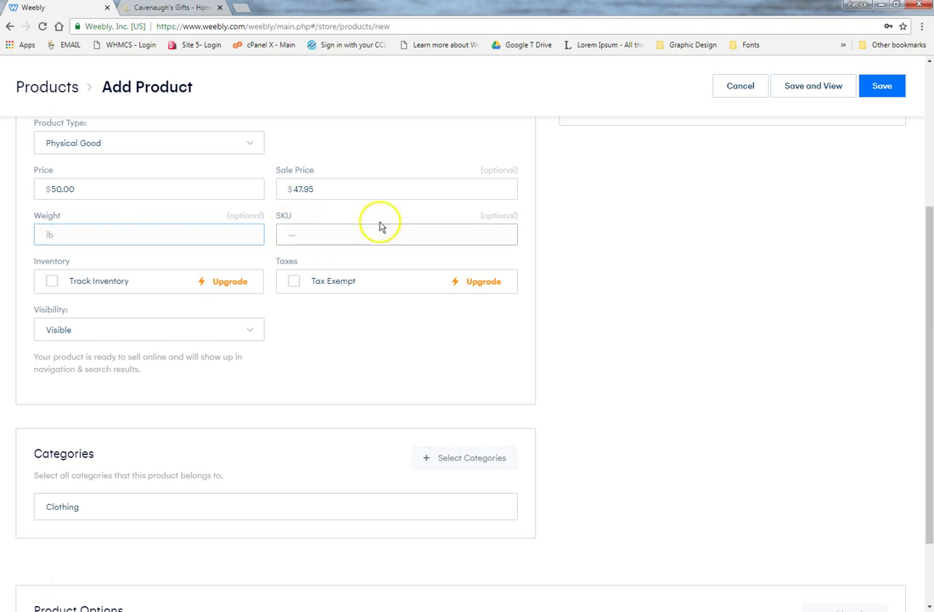
pyautogui.click(303, 232)
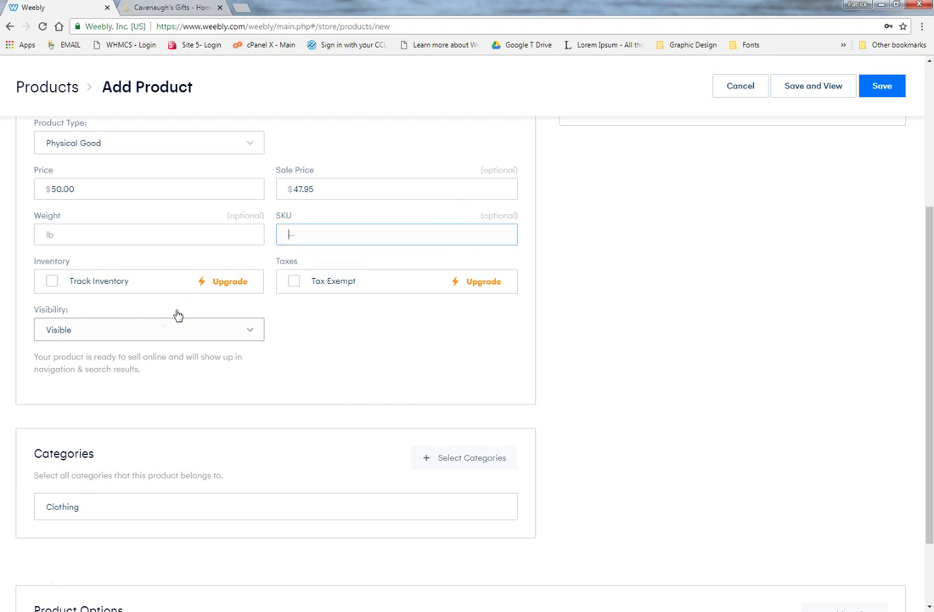
pyautogui.click(233, 296)
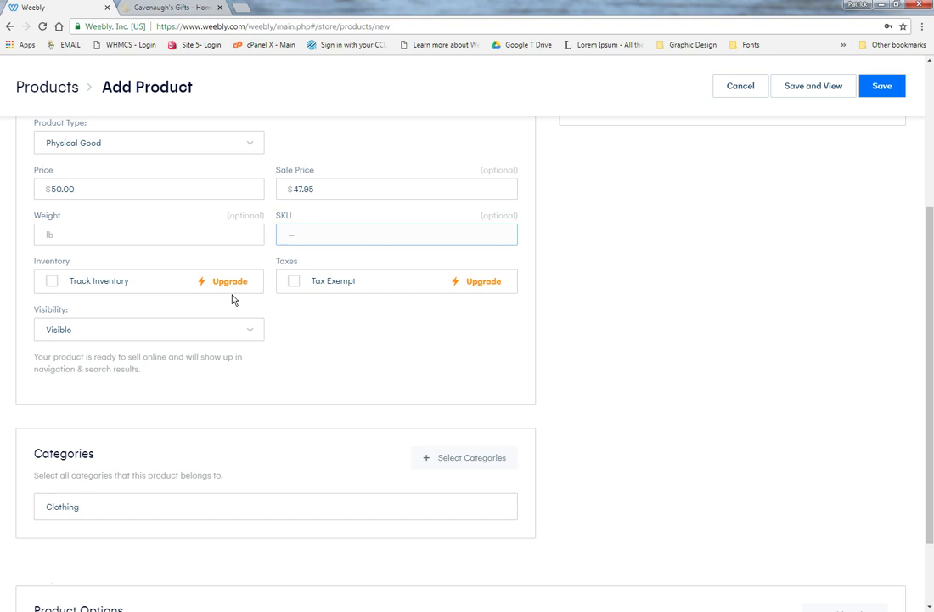
pyautogui.click(97, 289)
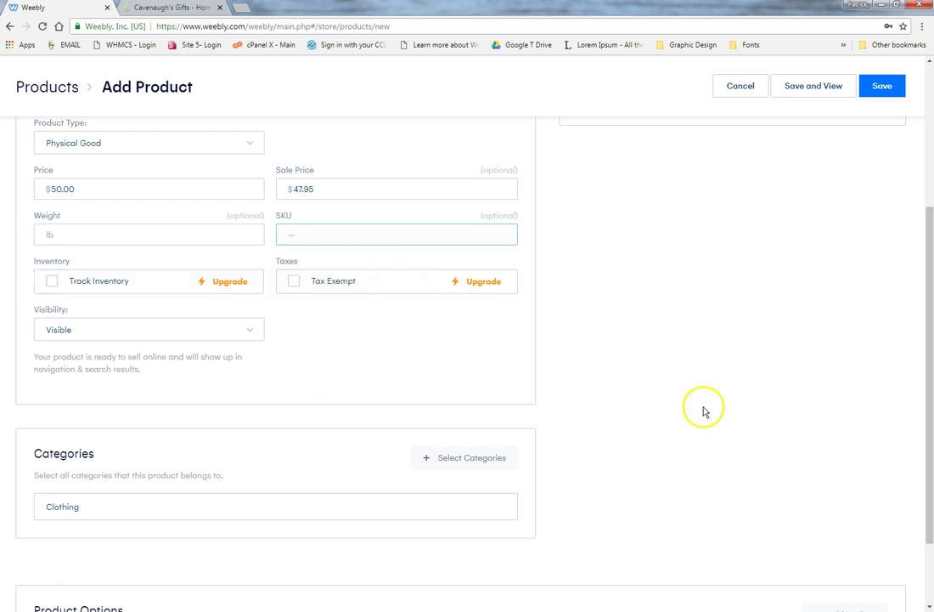
# Assign the product to the Clothing category and the first family subcategory under Registry, and save the category selection.
pyautogui.scroll(-2, 633, 399)
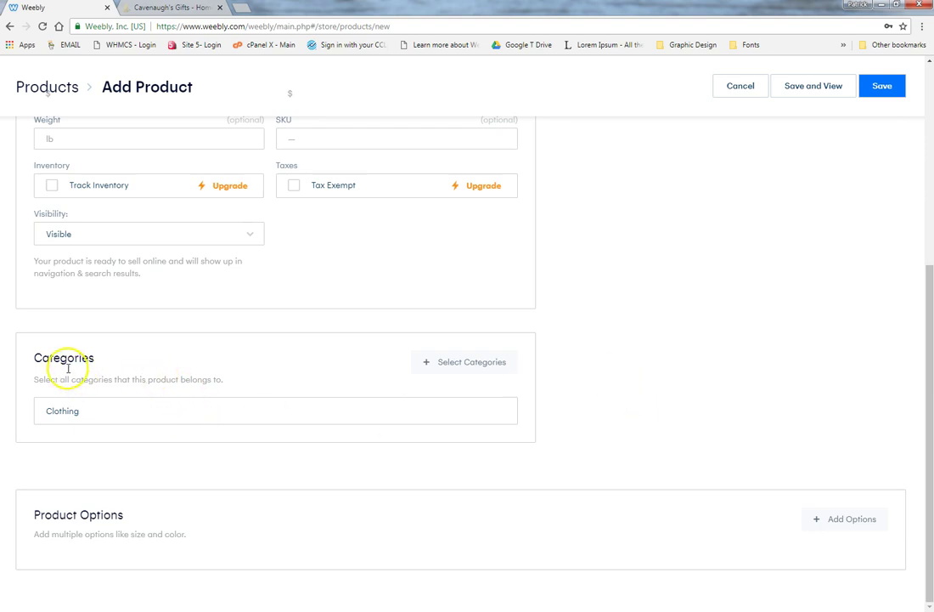
pyautogui.click(452, 362)
pyautogui.click(327, 414)
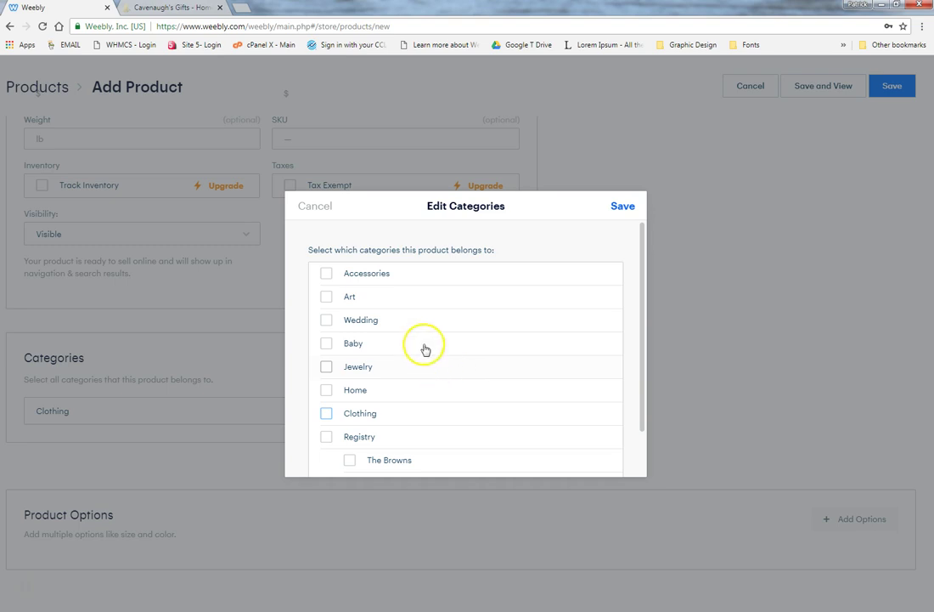
pyautogui.scroll(-1, 450, 336)
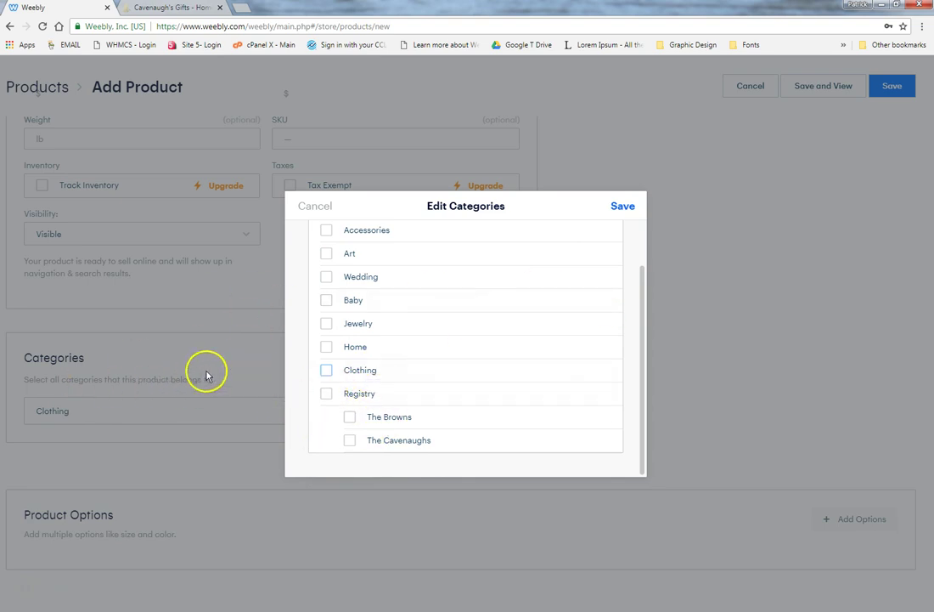
pyautogui.click(349, 416)
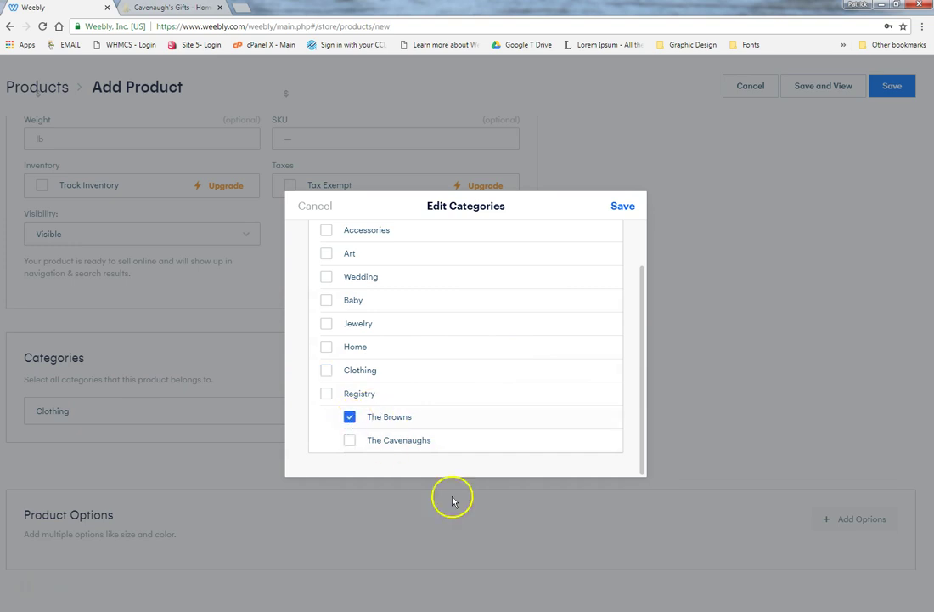
pyautogui.click(327, 370)
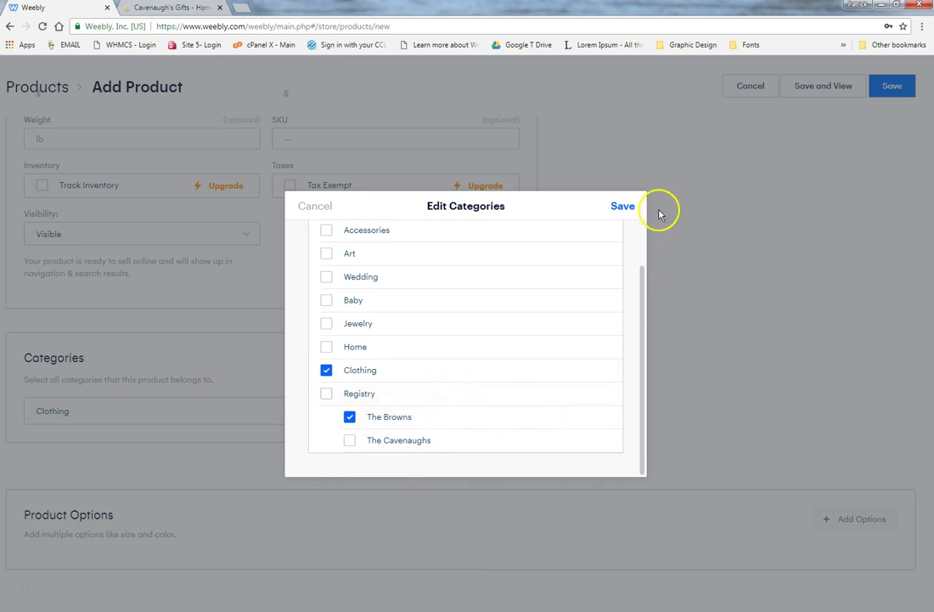
pyautogui.click(621, 206)
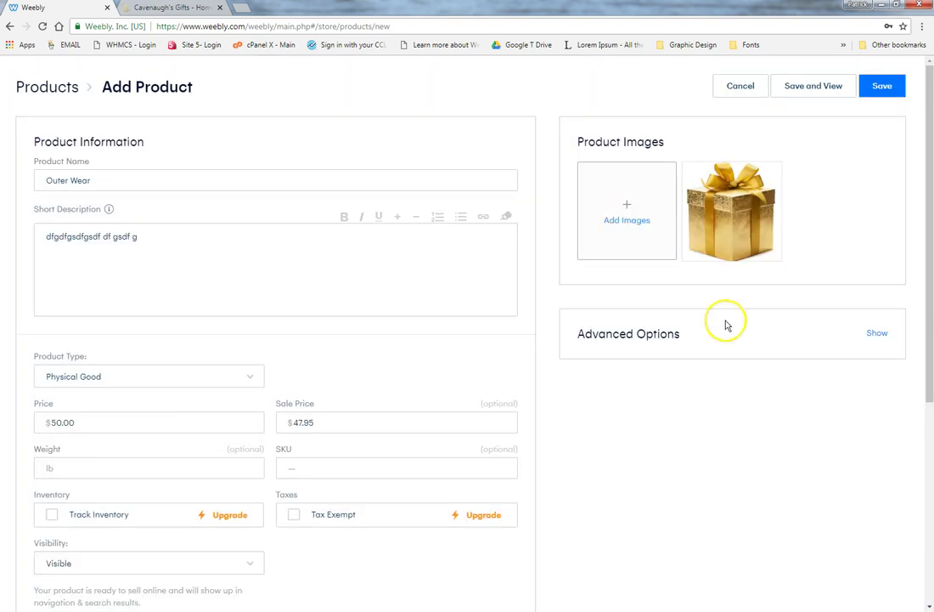
# Add a product option with the Dropdown List input type and title it Size.
pyautogui.scroll(-3, 667, 486)
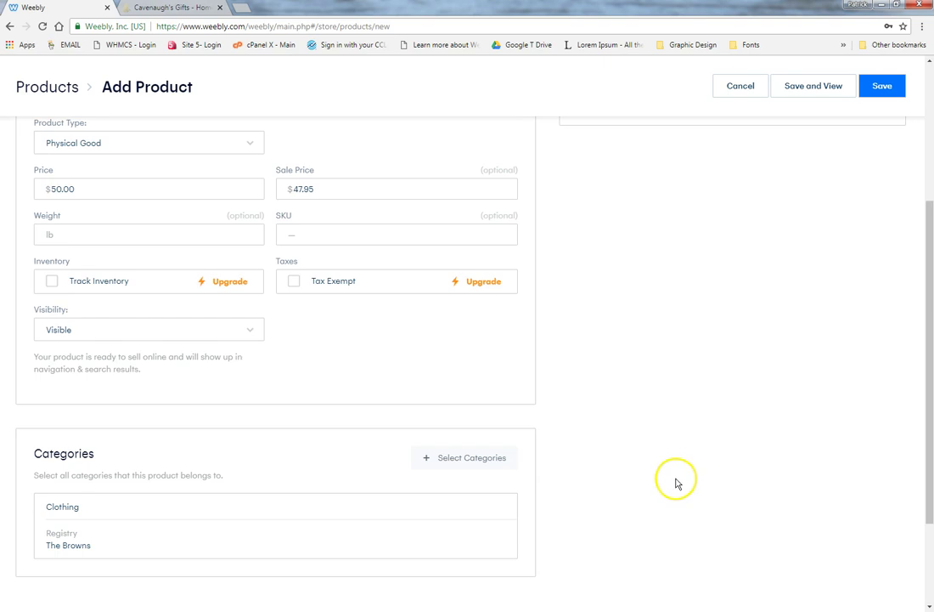
pyautogui.scroll(-2, 674, 477)
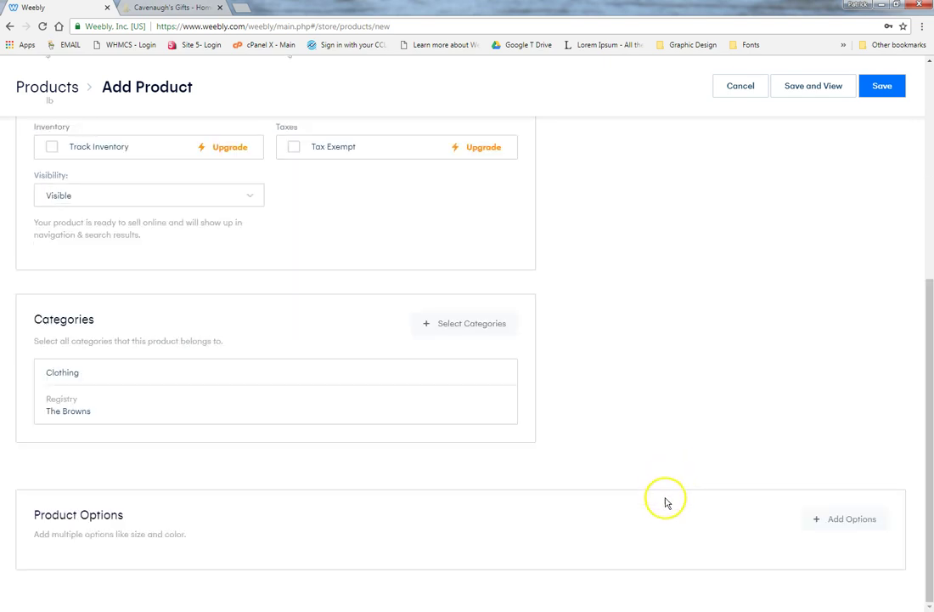
pyautogui.click(838, 522)
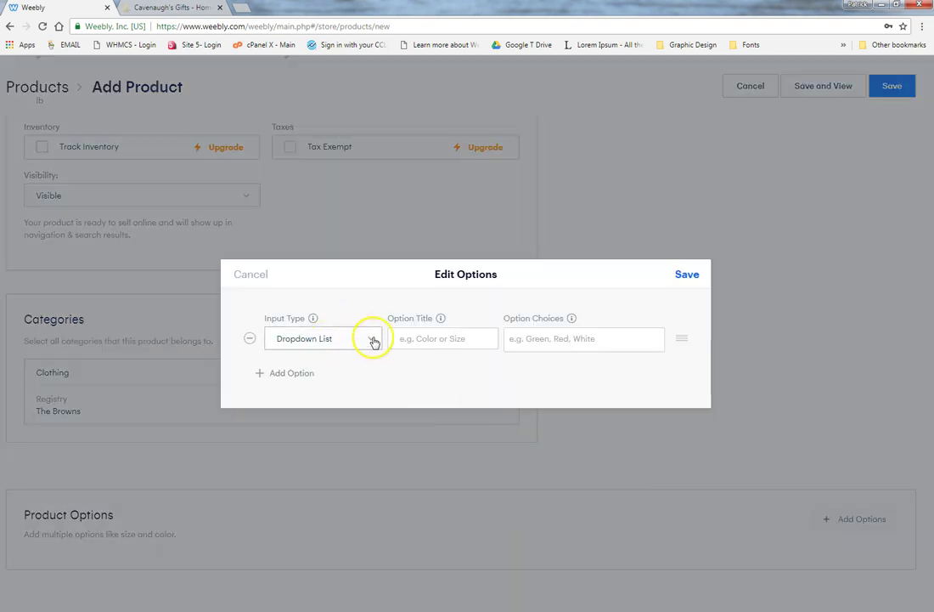
pyautogui.click(418, 339)
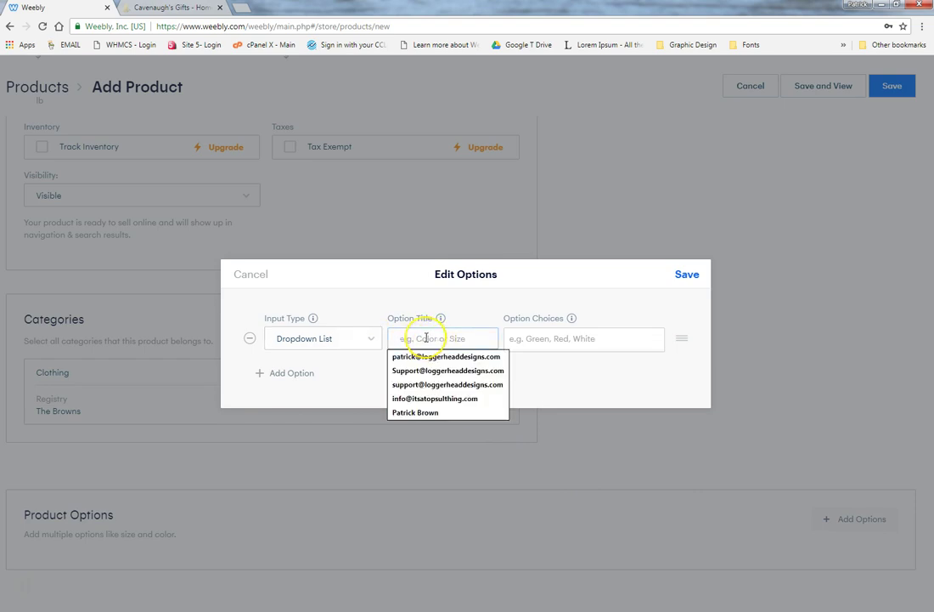
pyautogui.write('Size')
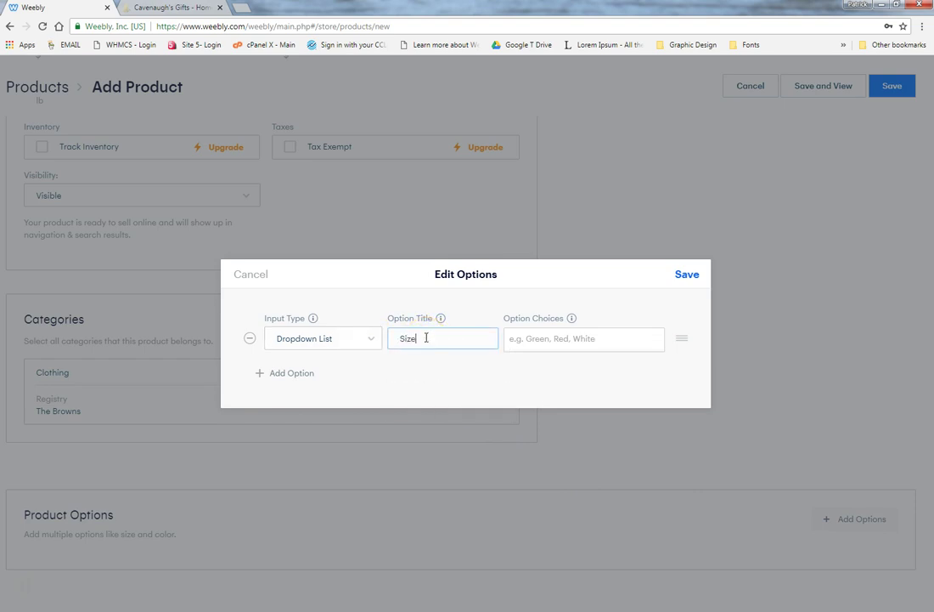
# Enter X-Small, Small and Medium as the Size option's choices and save the options.
pyautogui.click(543, 340)
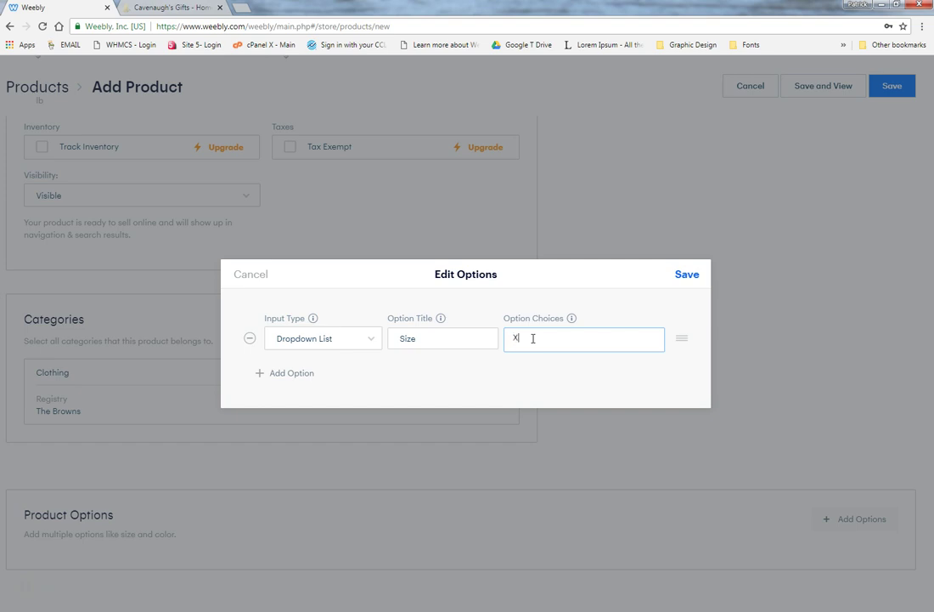
pyautogui.write('Small')
pyautogui.press('Return')
pyautogui.write('Small')
pyautogui.press('Return')
pyautogui.write('Medium')
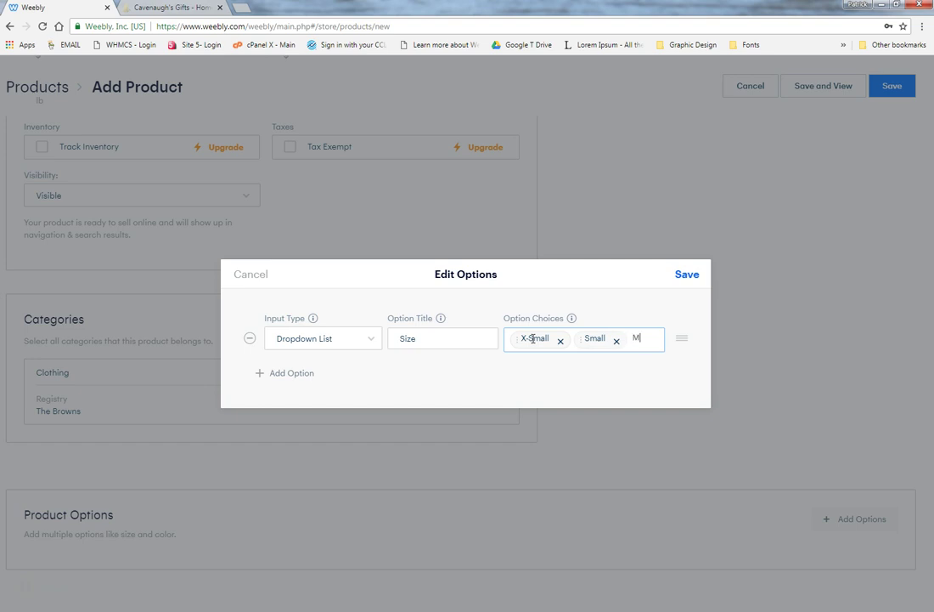
pyautogui.press('Return')
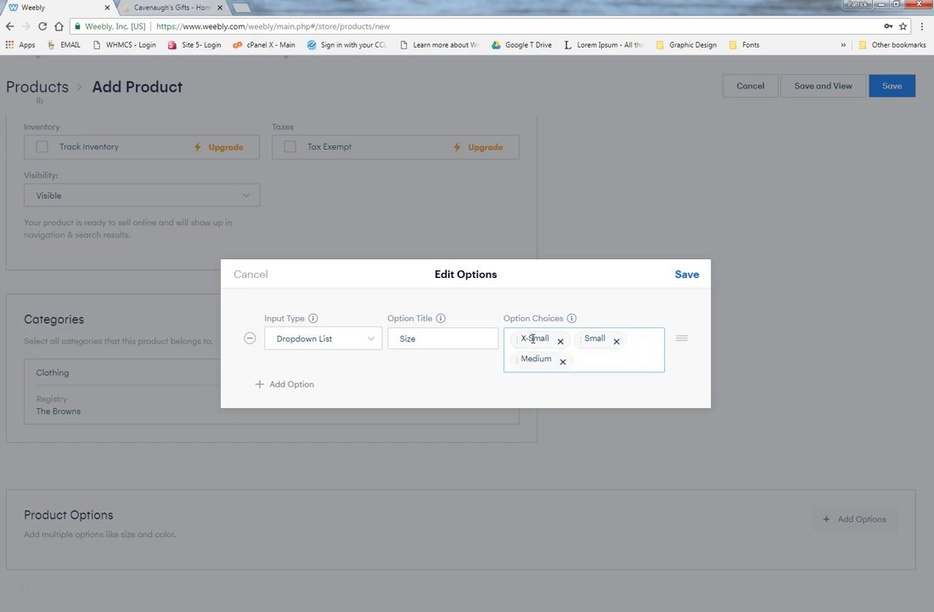
pyautogui.click(687, 275)
# Set the Medium variation's price to $52.00 and its sale price to $49.95.
pyautogui.scroll(-5, 801, 354)
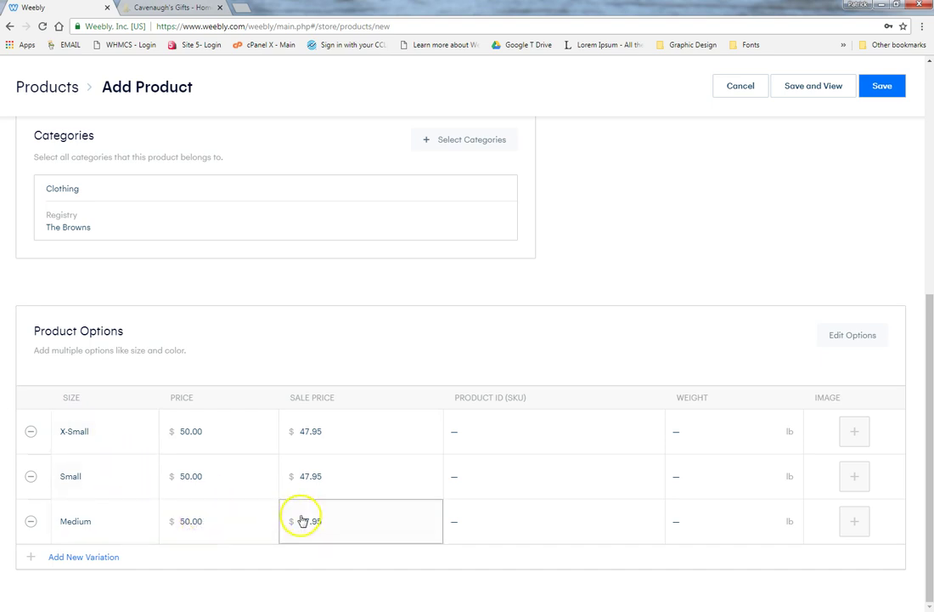
pyautogui.click(215, 521)
pyautogui.write('52.00')
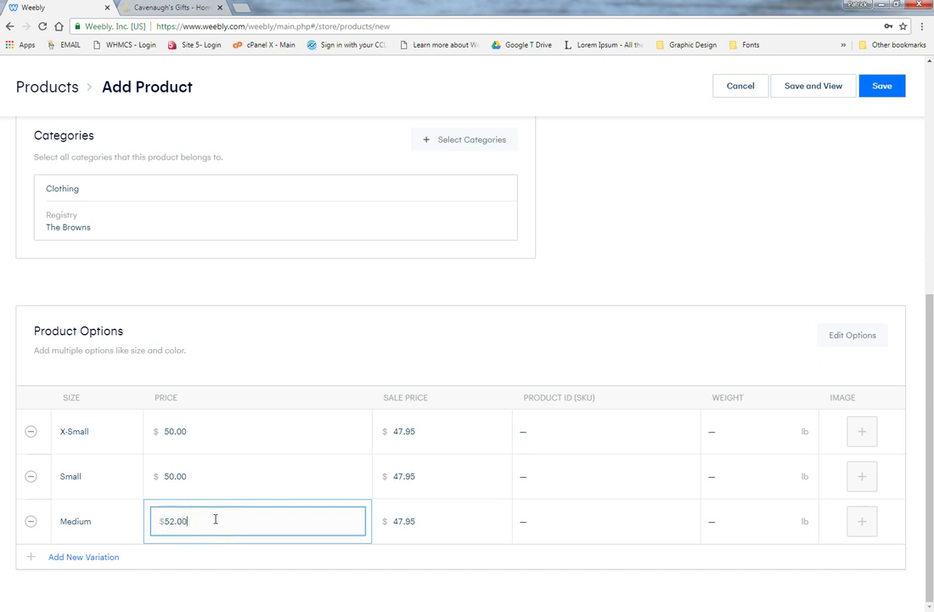
pyautogui.click(422, 526)
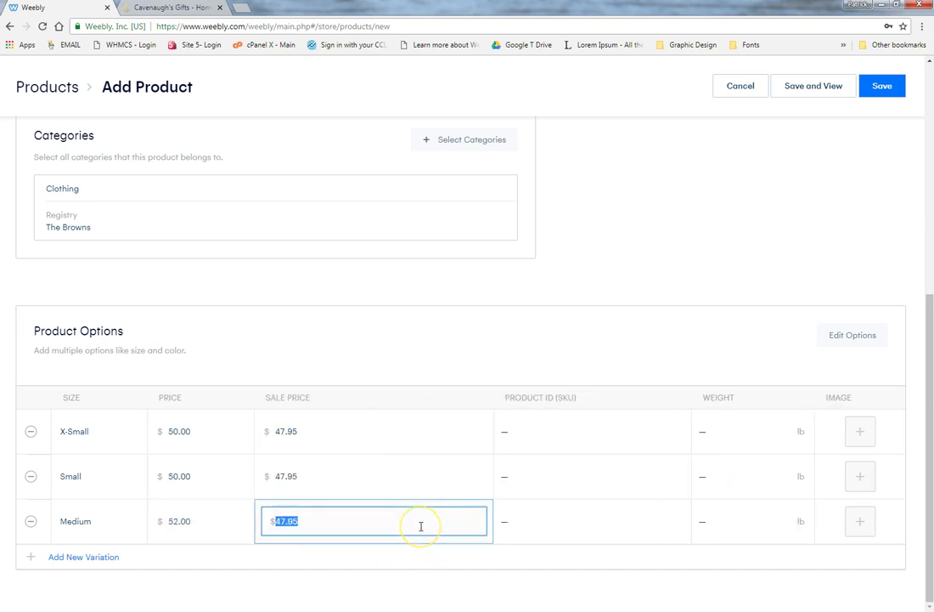
pyautogui.write('49.95')
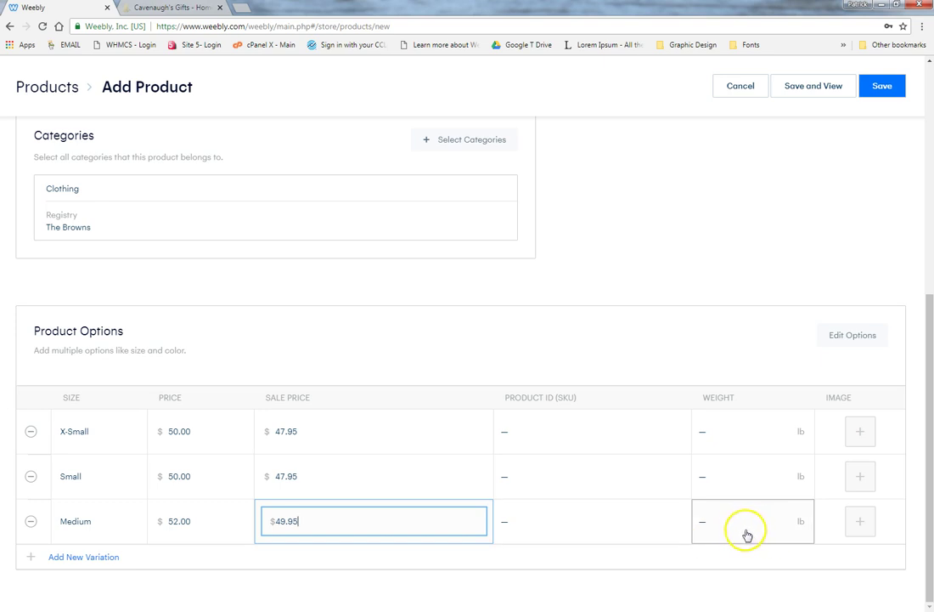
# Assign the gold gift box picture as the Medium variation's image and save the selection.
pyautogui.click(861, 521)
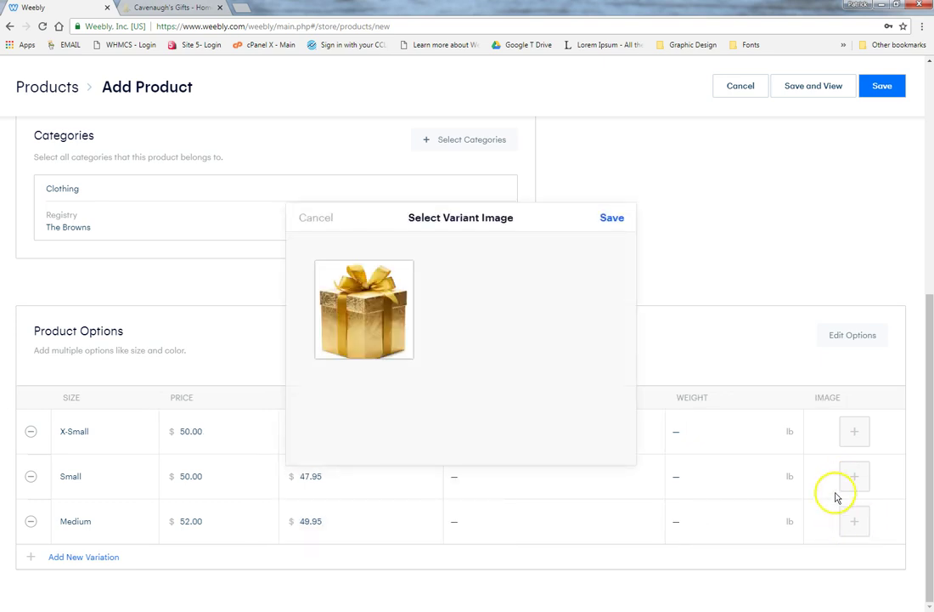
pyautogui.click(382, 306)
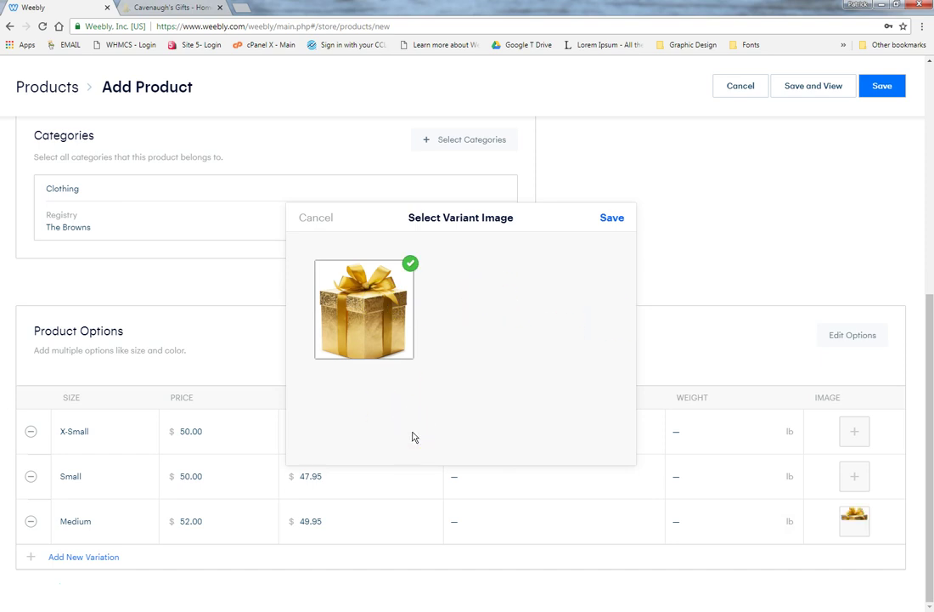
pyautogui.moveTo(928, 381); pyautogui.dragTo(705, 287)
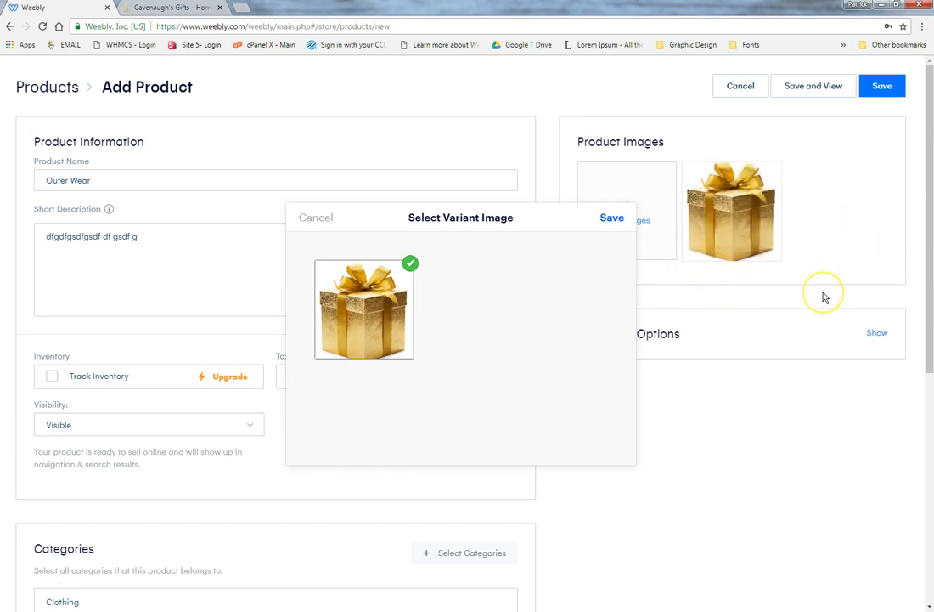
pyautogui.scroll(-5, 544, 399)
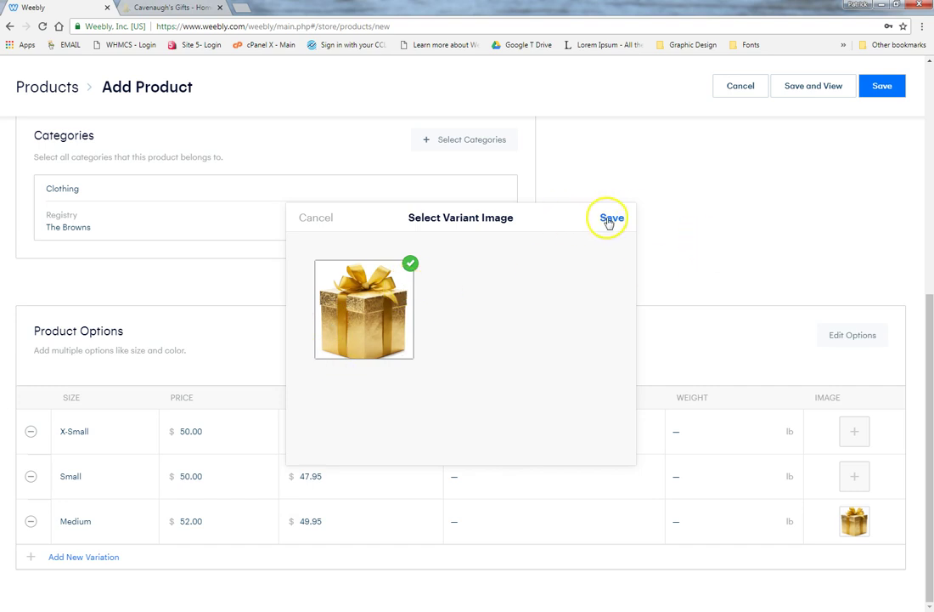
pyautogui.click(610, 218)
# Save the Outer Wear product, and publish the website from the site editor.
pyautogui.click(883, 88)
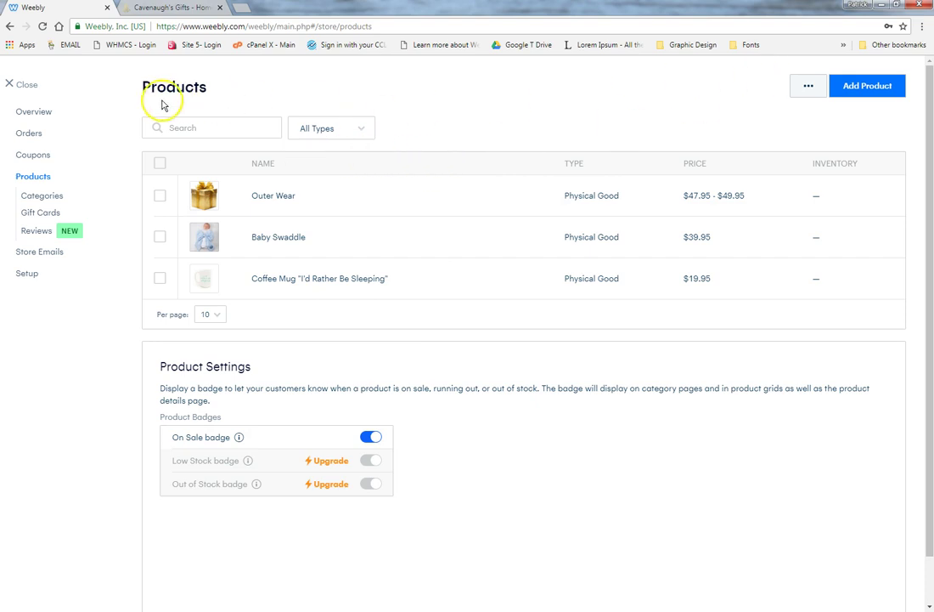
pyautogui.click(11, 86)
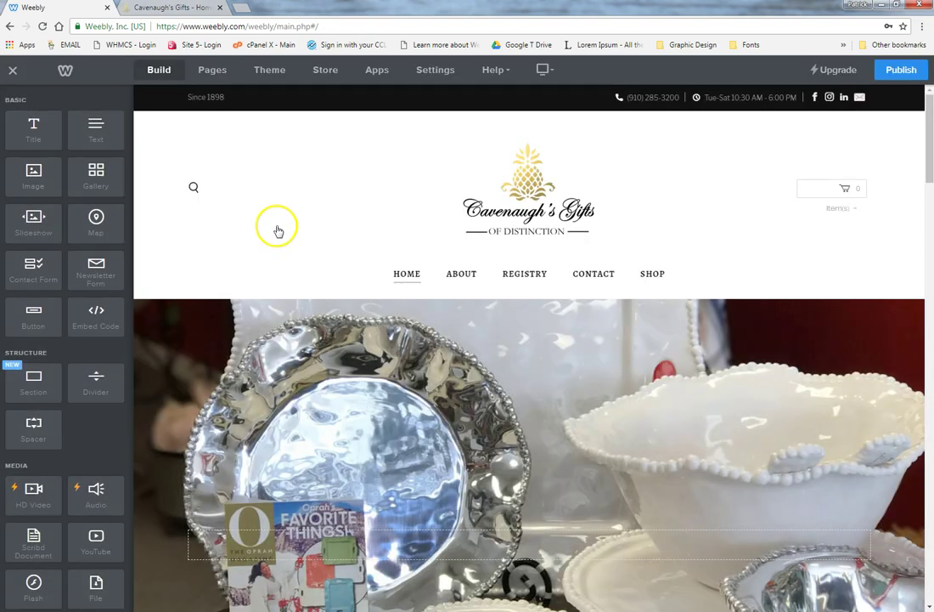
pyautogui.click(902, 71)
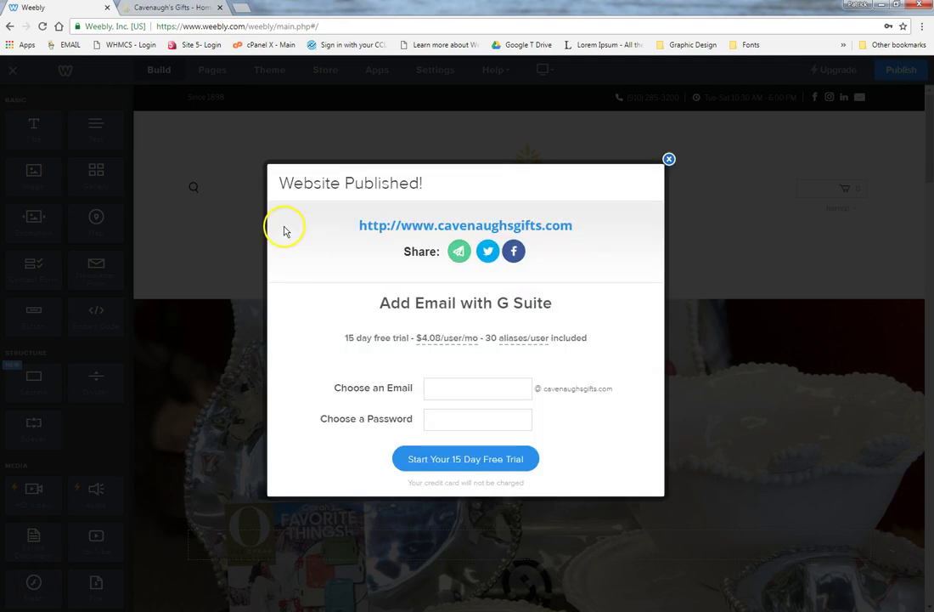
# Switch to the live Cavenaugh's Gifts site and open the Clothing category from its shop page.
pyautogui.click(176, 8)
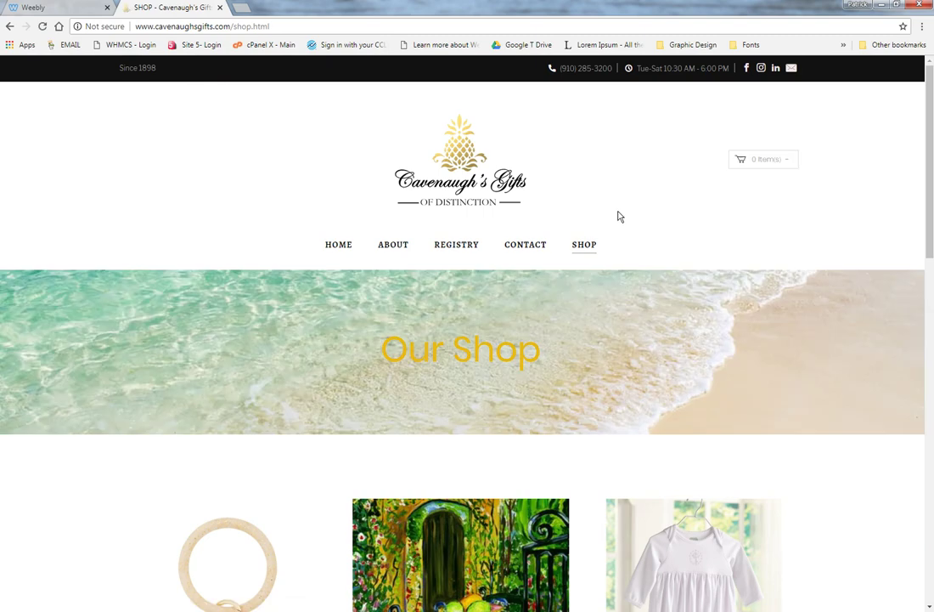
pyautogui.scroll(-3, 620, 218)
pyautogui.scroll(-3, 620, 217)
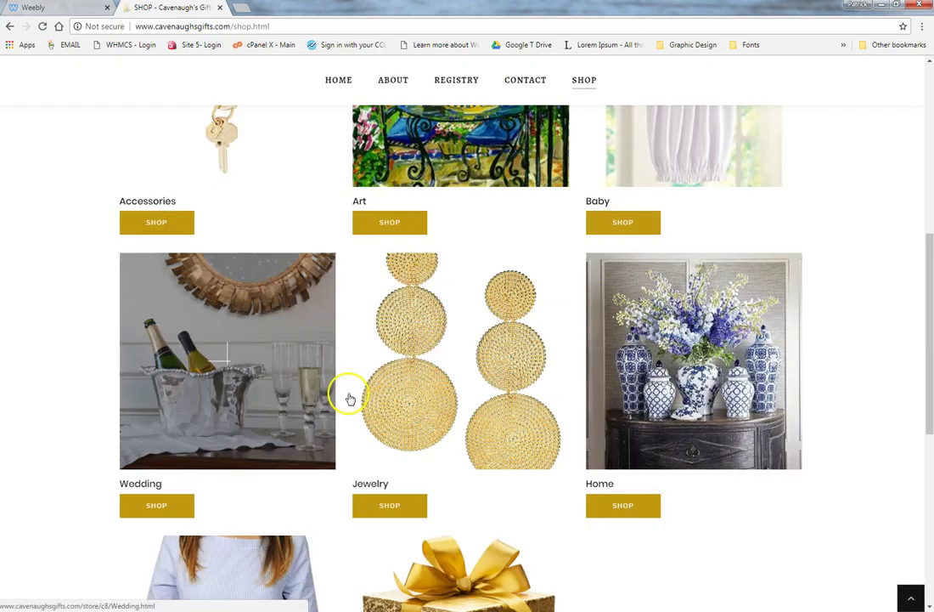
pyautogui.scroll(-3, 352, 403)
pyautogui.click(158, 557)
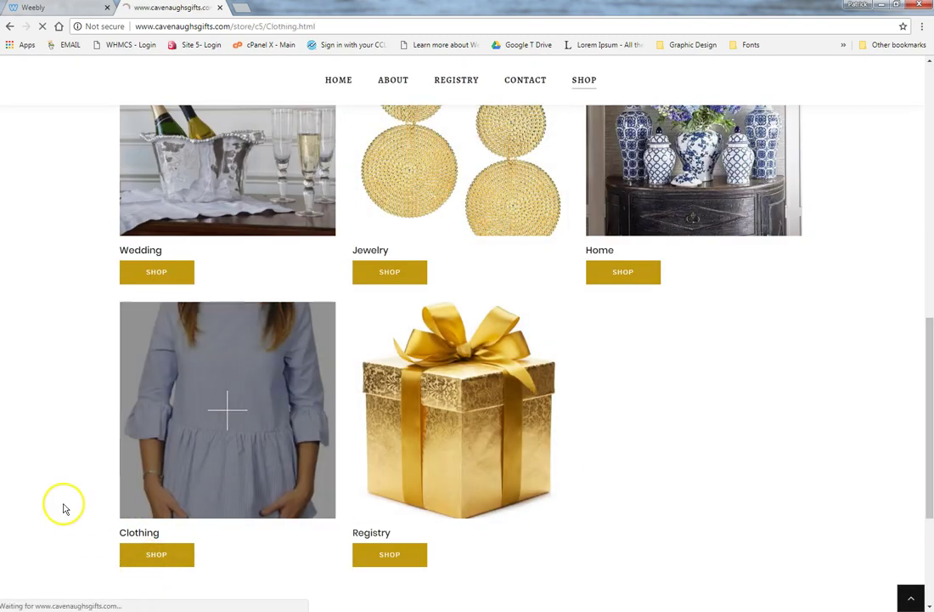
# Open the Outer Wear product's live page and examine its picture, prices and options.
pyautogui.scroll(-3, 441, 497)
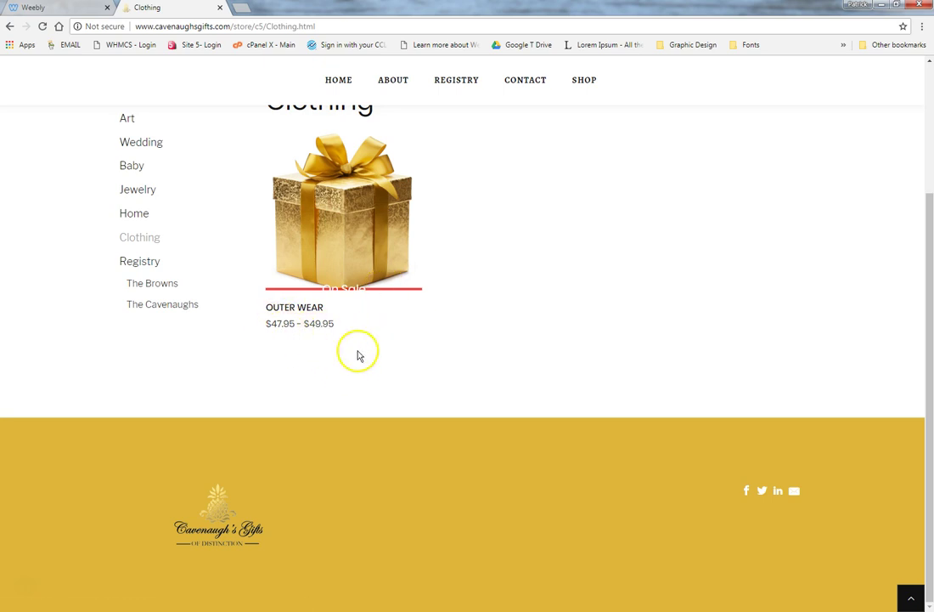
pyautogui.click(364, 264)
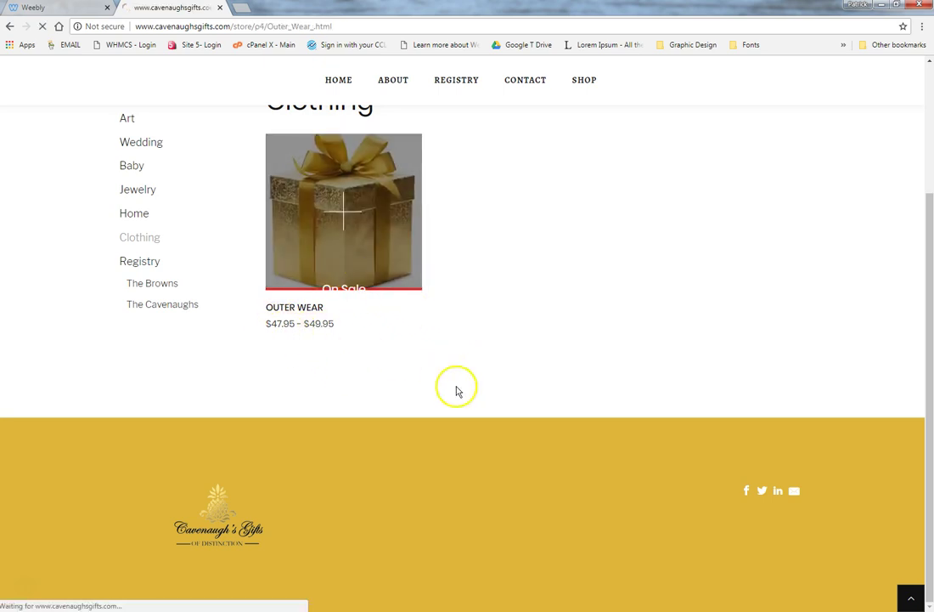
pyautogui.scroll(-3, 338, 312)
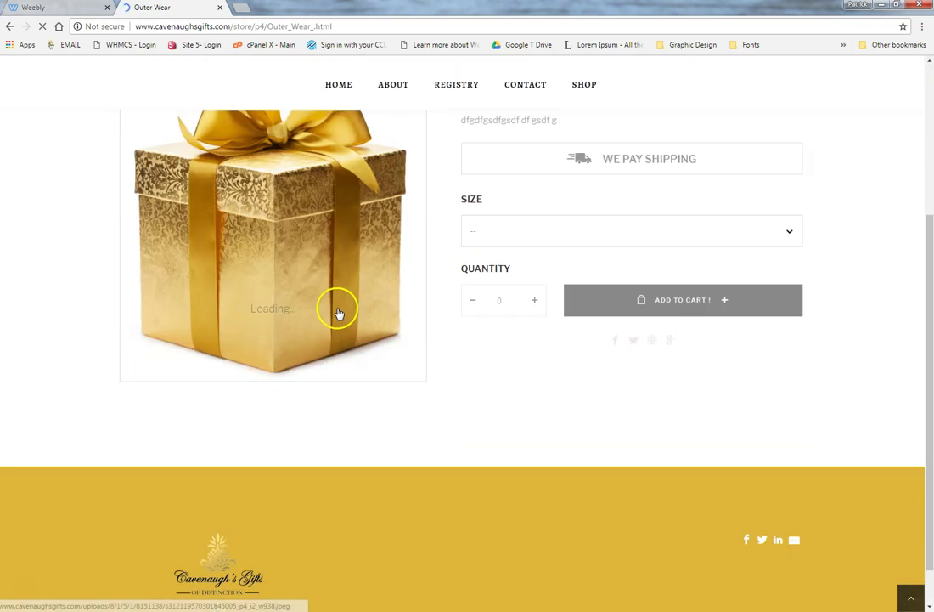
pyautogui.scroll(4, 543, 425)
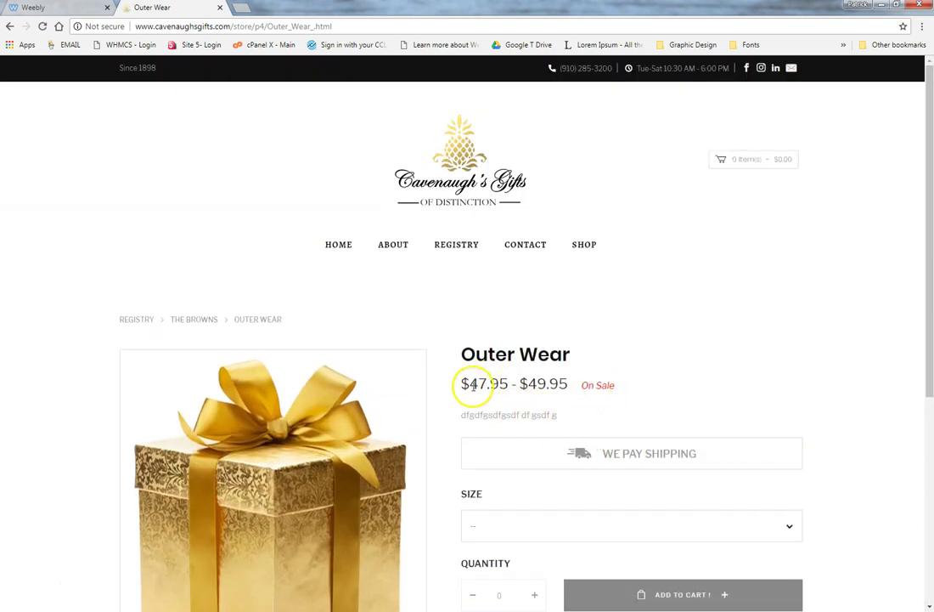
# Choose the X-Small size with a quantity of 3 and add the Outer Wear product to the cart.
pyautogui.scroll(-3, 809, 410)
pyautogui.click(791, 224)
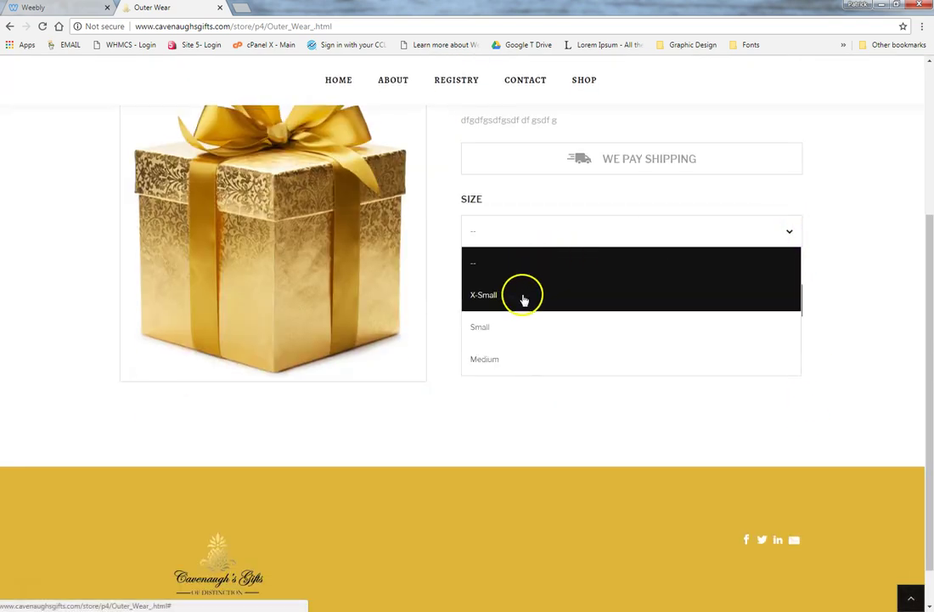
pyautogui.click(525, 299)
pyautogui.moveTo(926, 328); pyautogui.dragTo(924, 272)
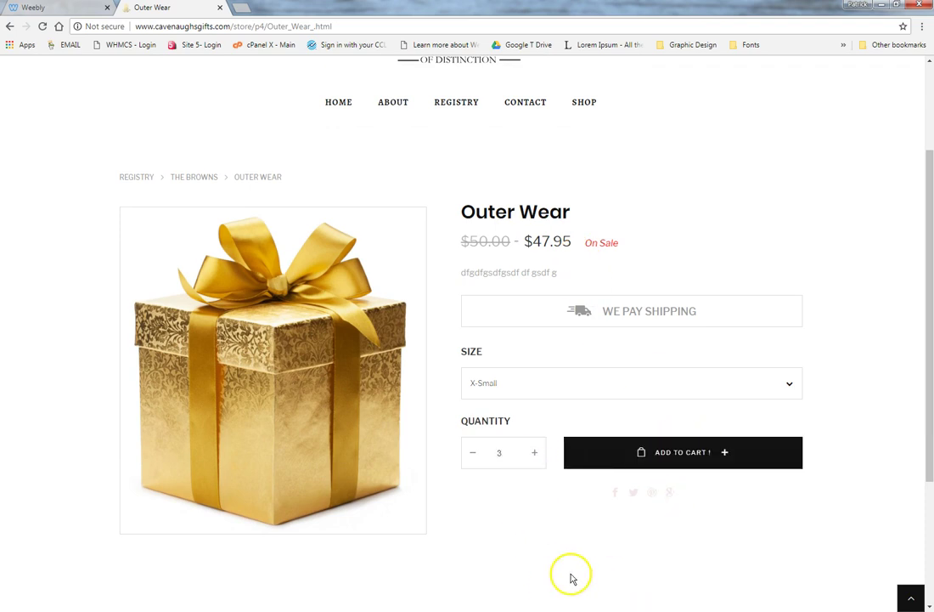
pyautogui.click(695, 456)
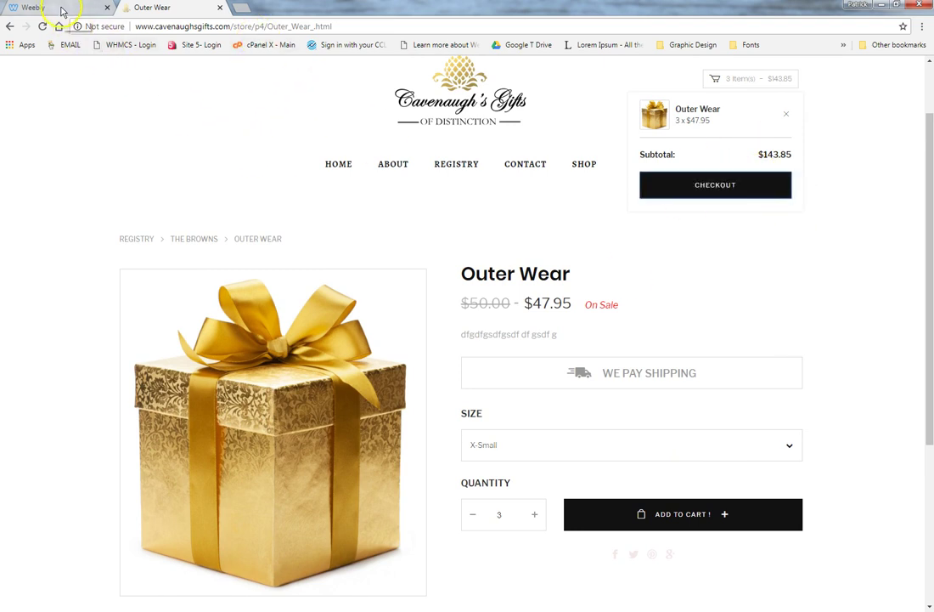
# Return to the Weebly editor, dismiss the publish notice, and delete the Outer Wear product from the store's product list.
pyautogui.click(34, 8)
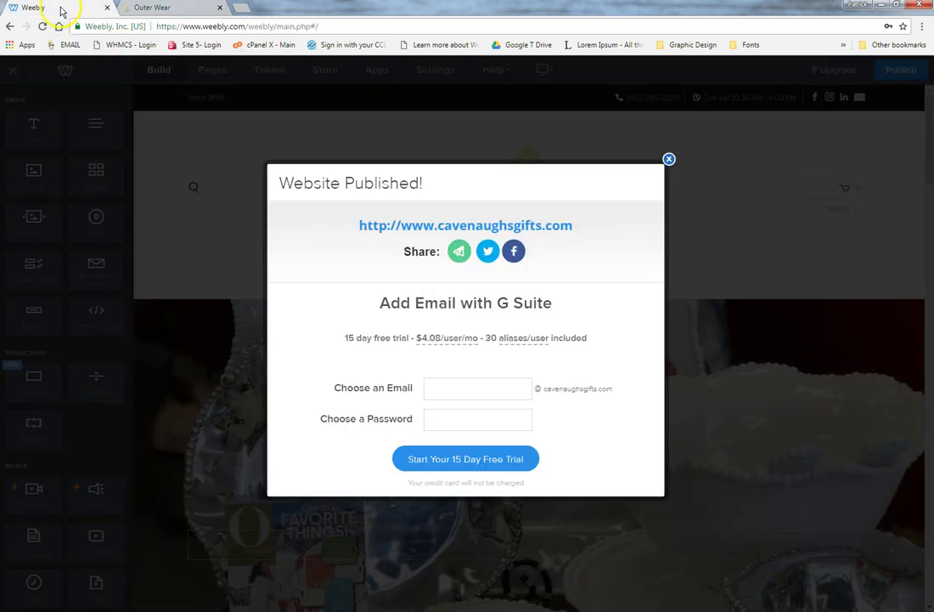
pyautogui.click(668, 160)
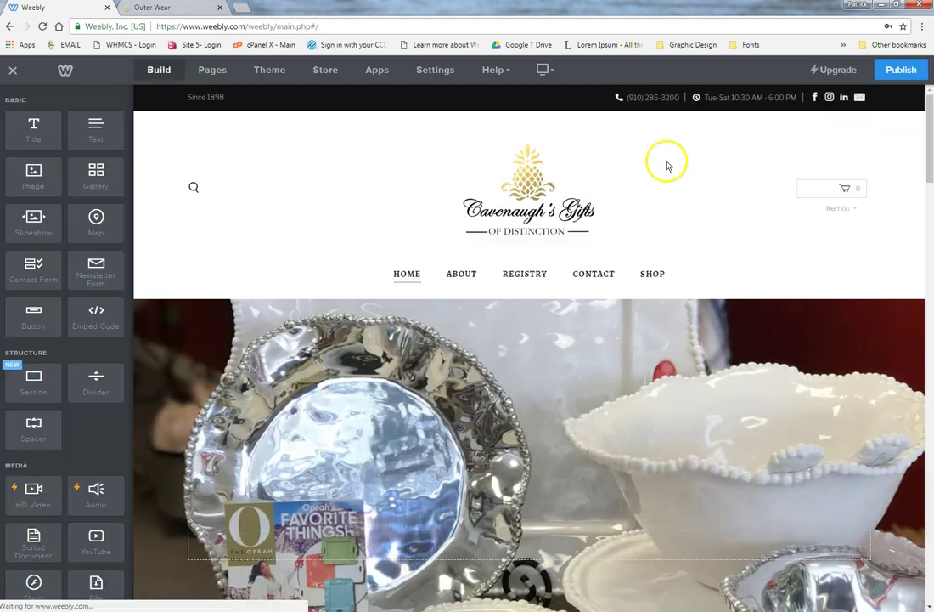
pyautogui.click(320, 75)
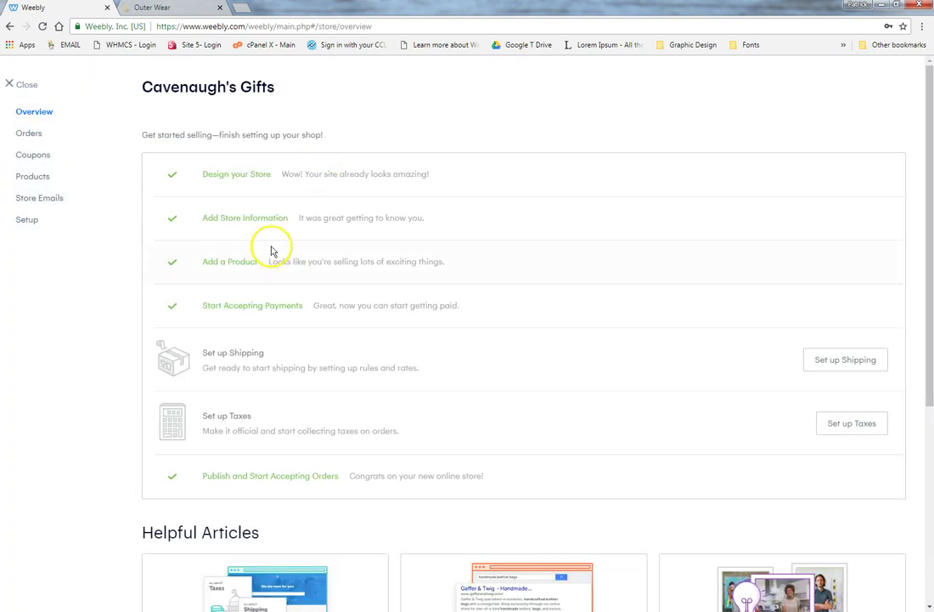
pyautogui.click(38, 177)
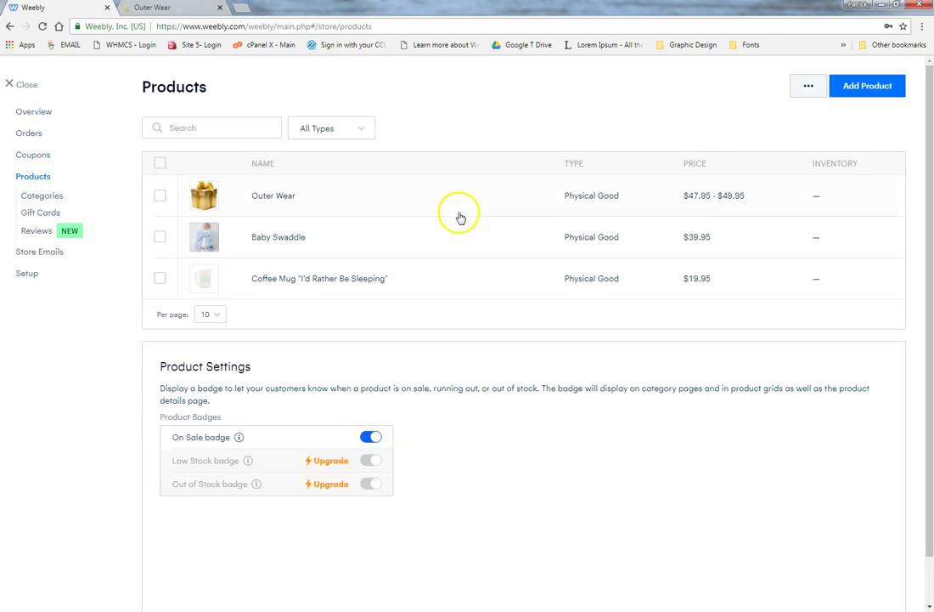
pyautogui.click(160, 197)
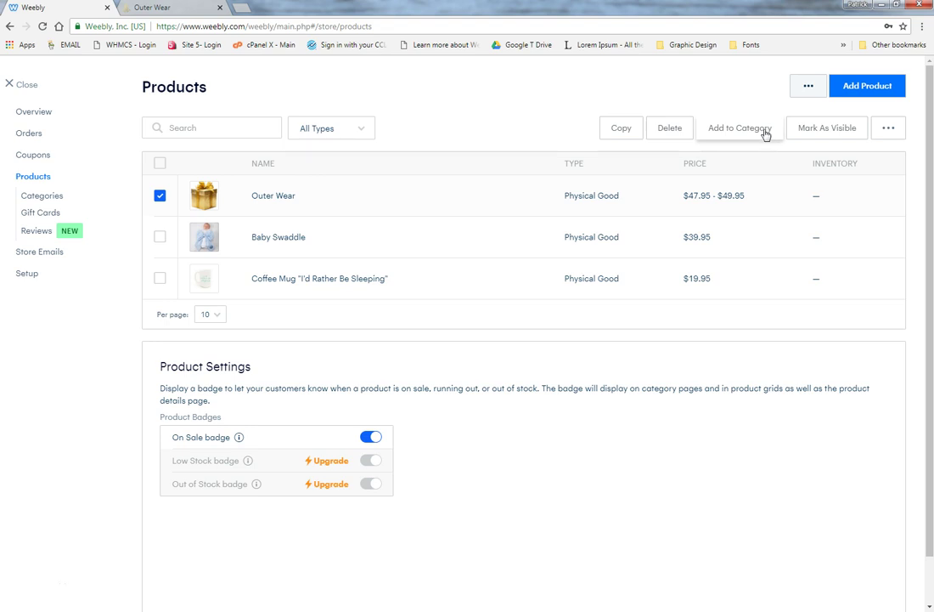
pyautogui.click(672, 128)
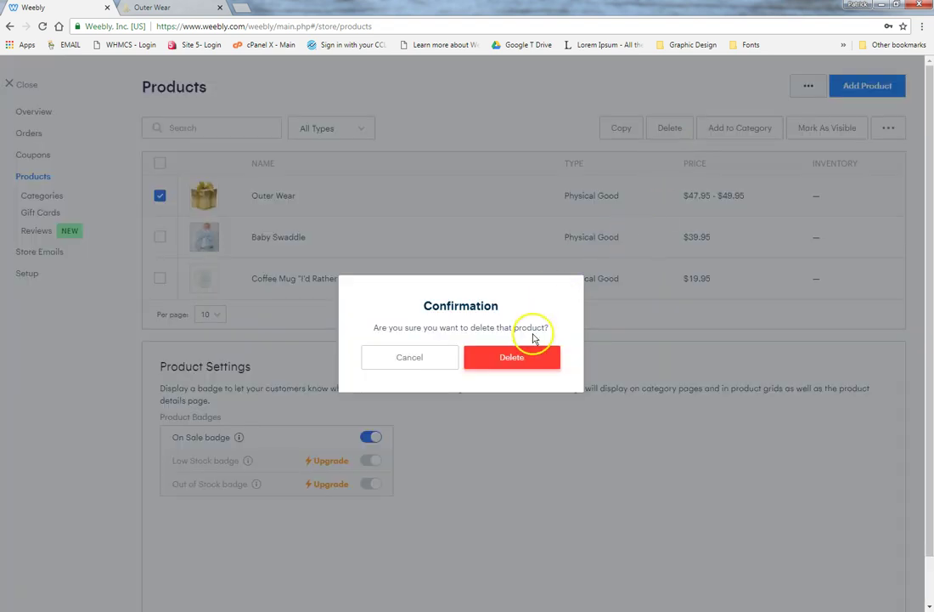
pyautogui.click(533, 363)
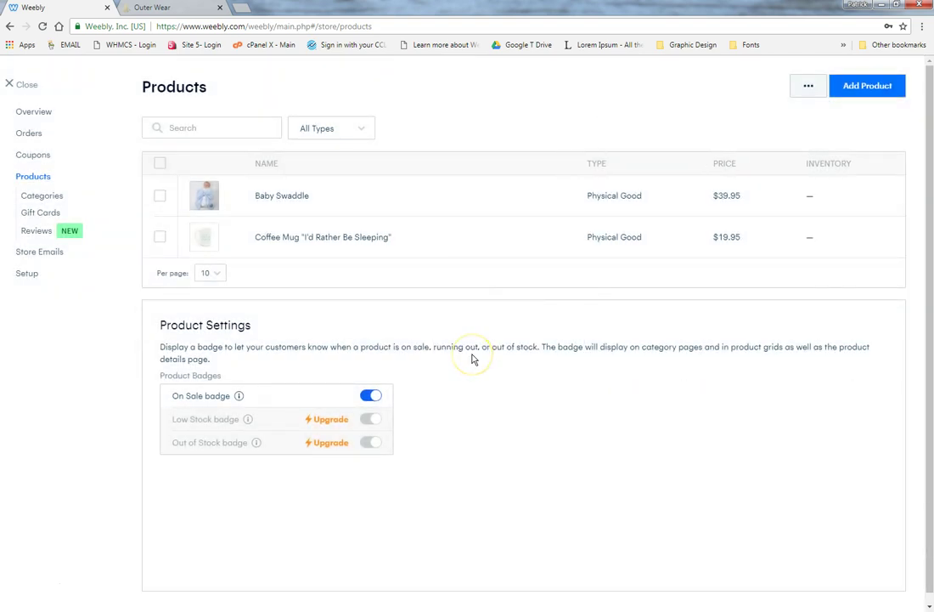
# Look at the store's product reviews page and open the Order Confirmation email preview from the store emails.
pyautogui.click(35, 231)
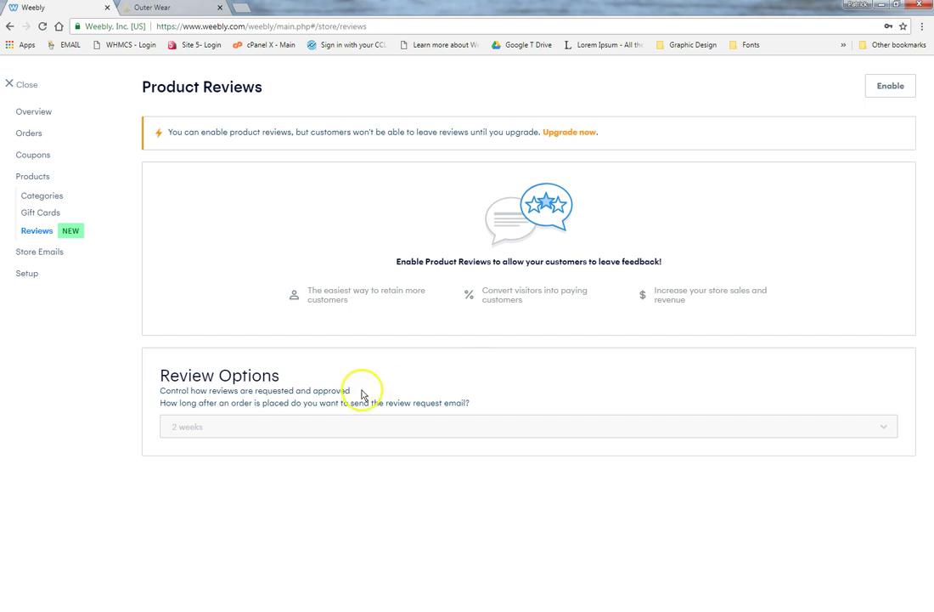
pyautogui.click(46, 252)
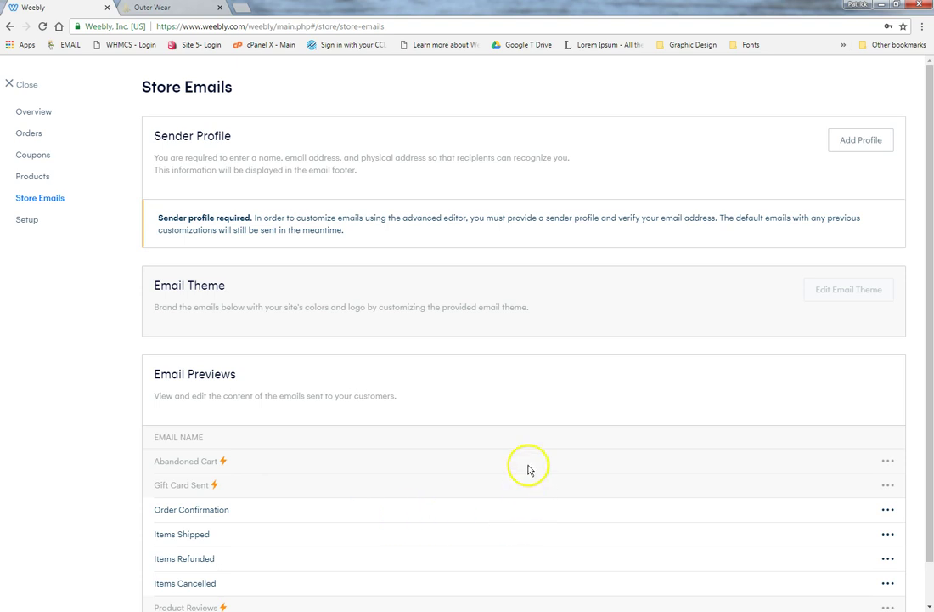
pyautogui.scroll(-1, 527, 470)
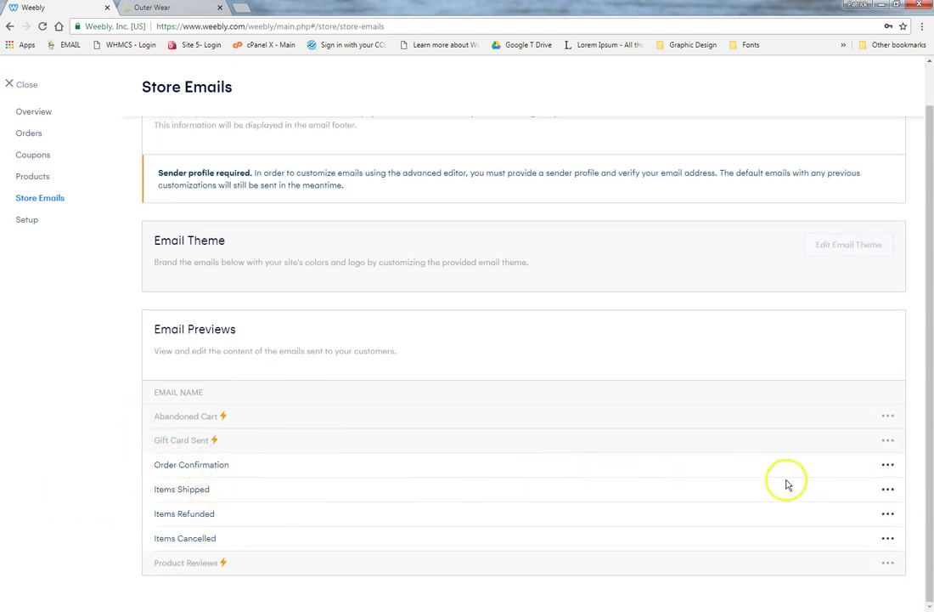
pyautogui.click(886, 467)
pyautogui.click(841, 483)
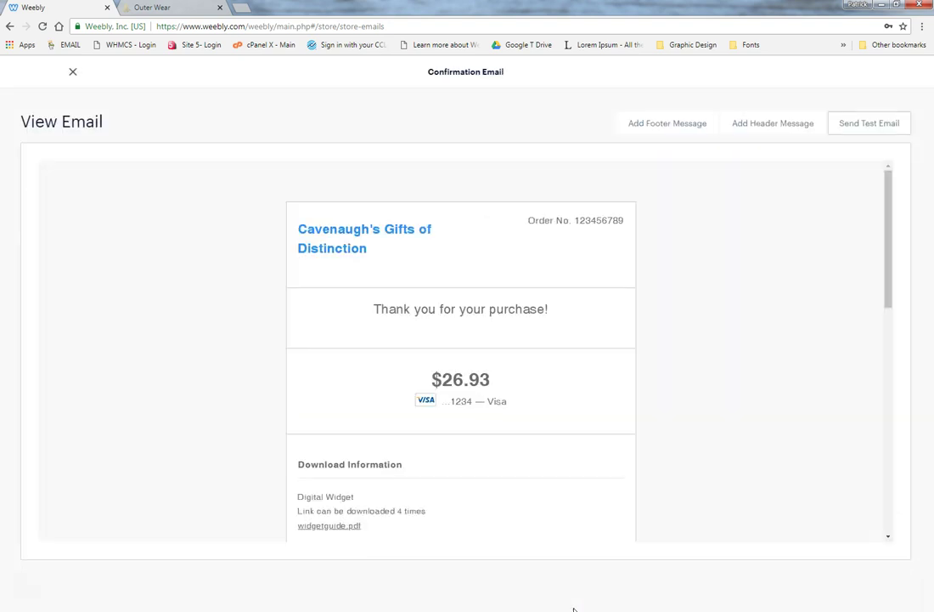
# Review the confirmation email's billing, shipping, order summary and footer sections, and close the preview.
pyautogui.scroll(-3, 715, 334)
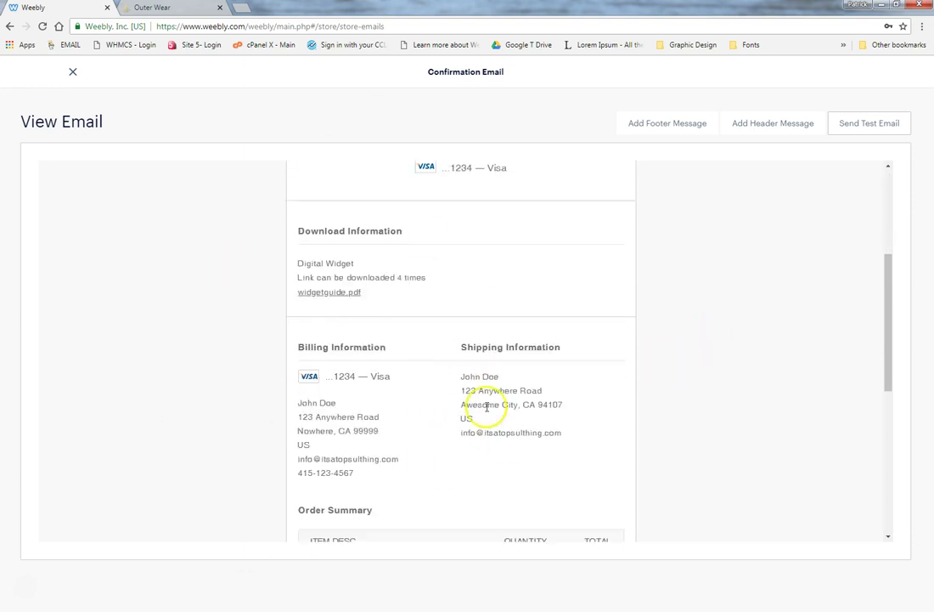
pyautogui.scroll(-3, 656, 413)
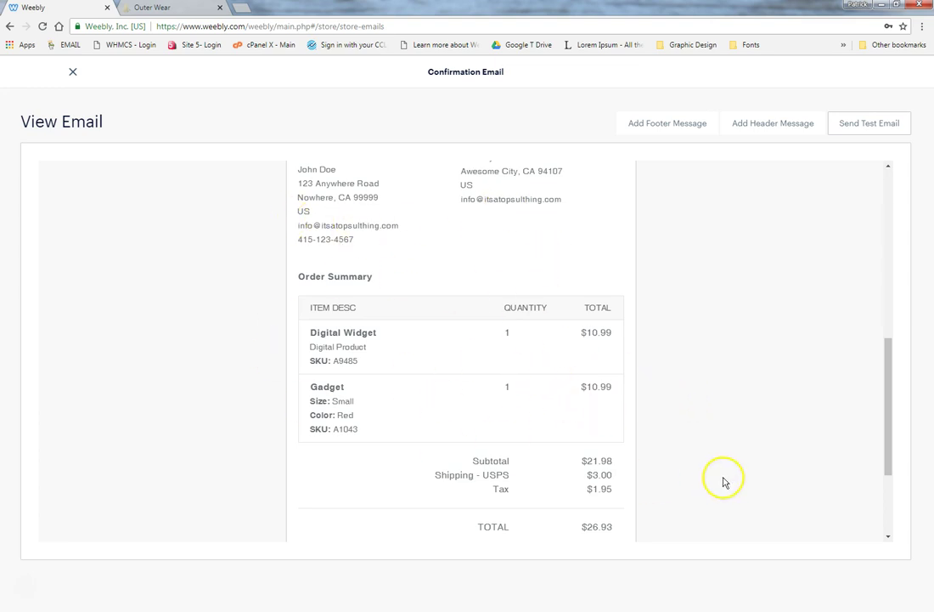
pyautogui.scroll(-2, 680, 466)
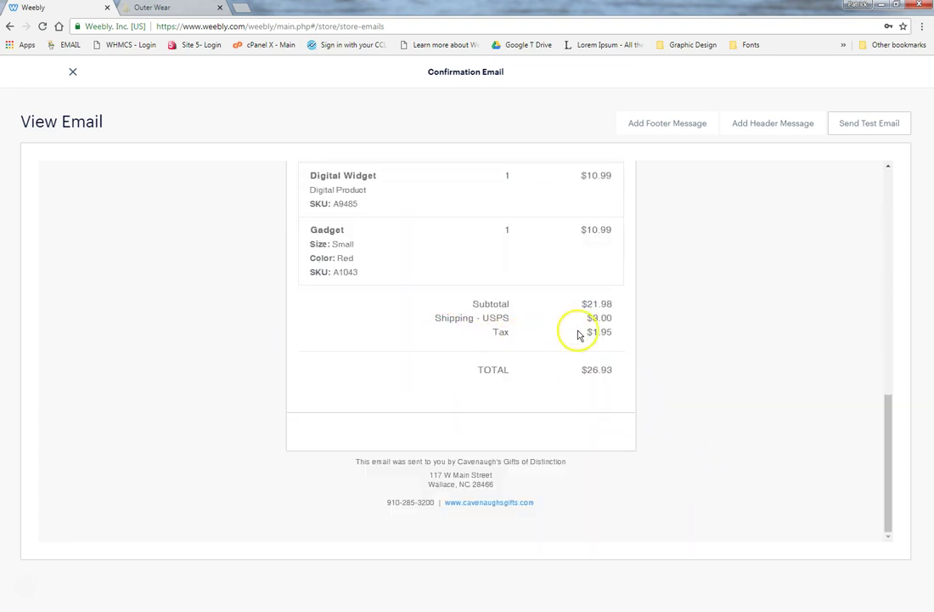
pyautogui.scroll(4, 707, 440)
pyautogui.scroll(-4, 695, 442)
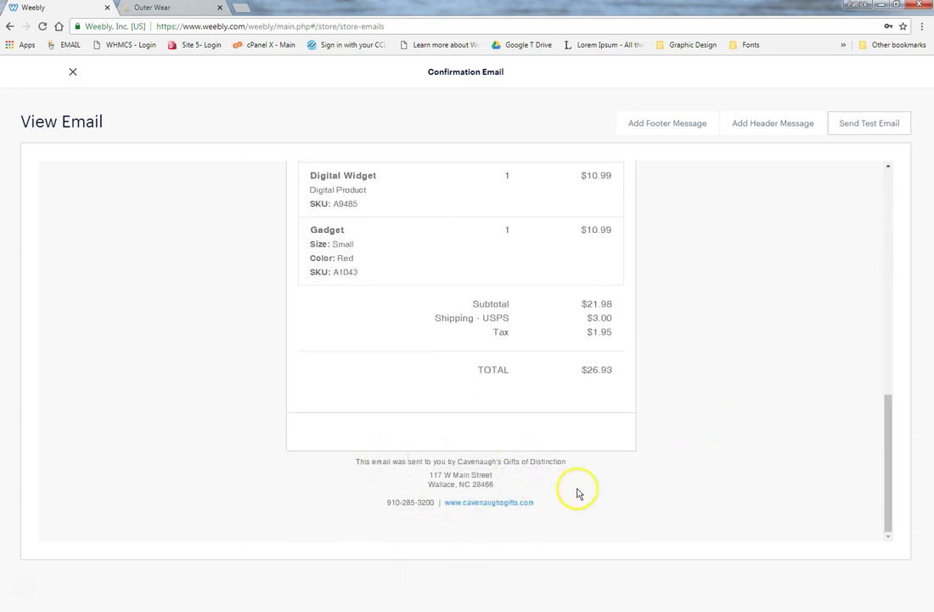
pyautogui.scroll(10, 686, 487)
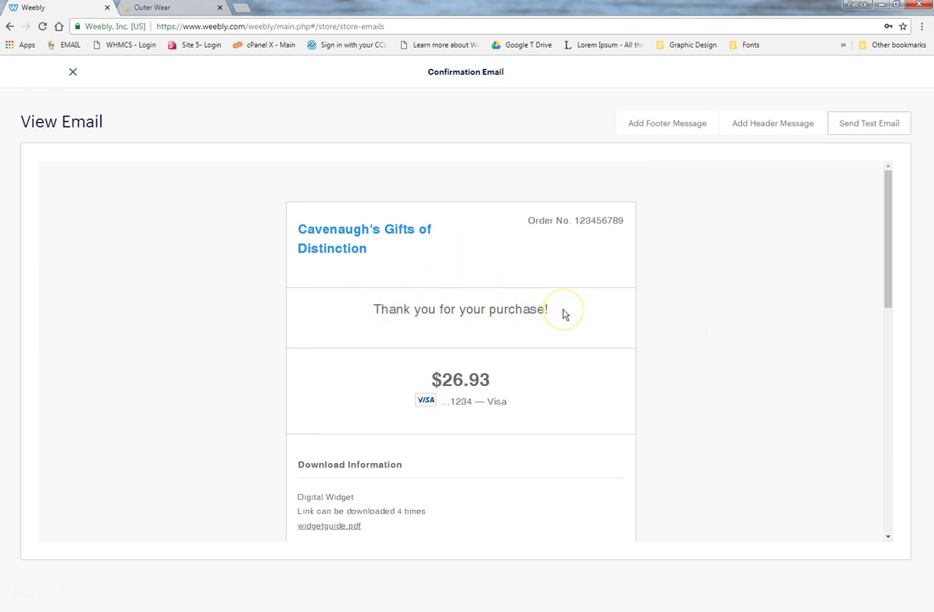
pyautogui.click(520, 330)
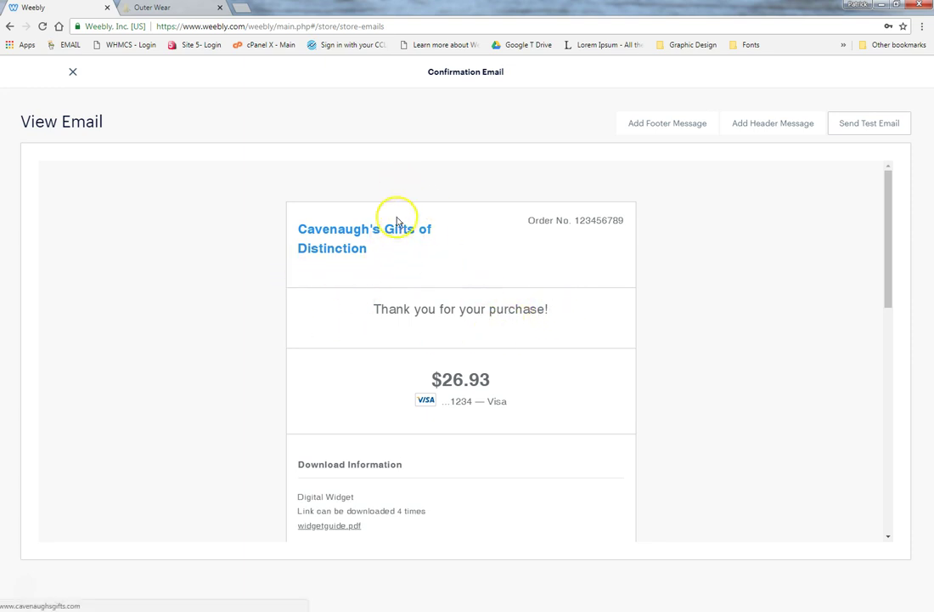
pyautogui.click(73, 74)
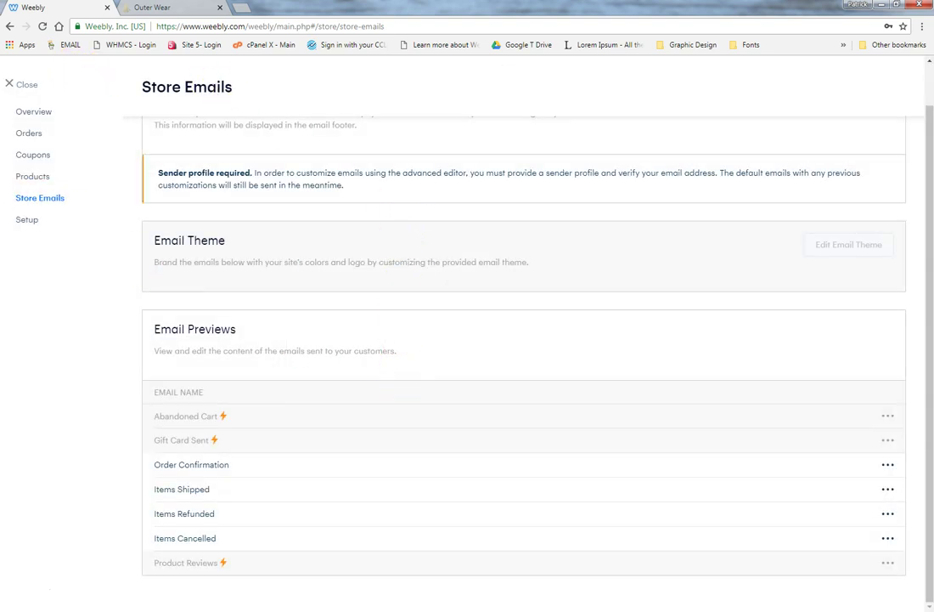
# Open the store setup and examine its store information, general, layout and social icon settings.
pyautogui.click(28, 221)
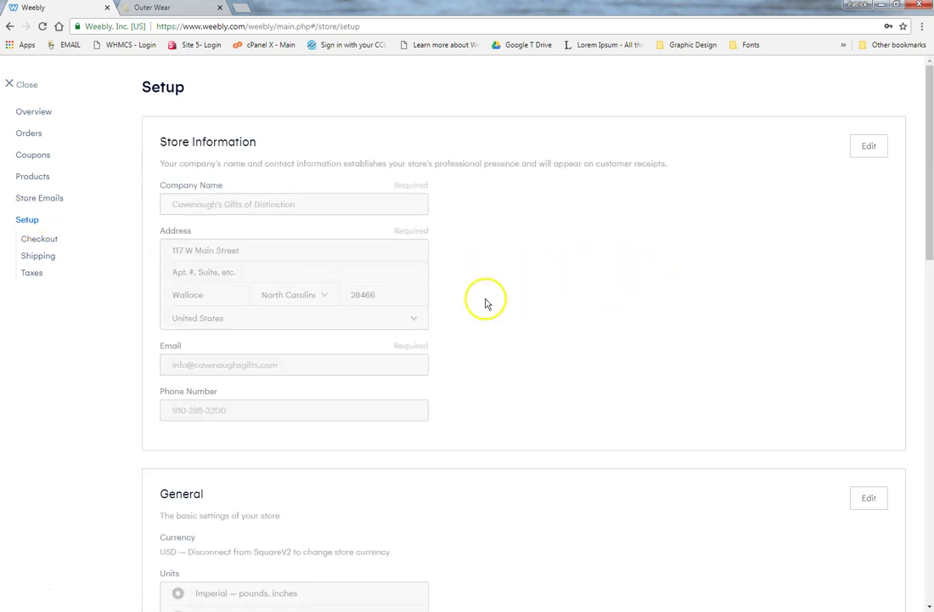
pyautogui.scroll(-3, 633, 270)
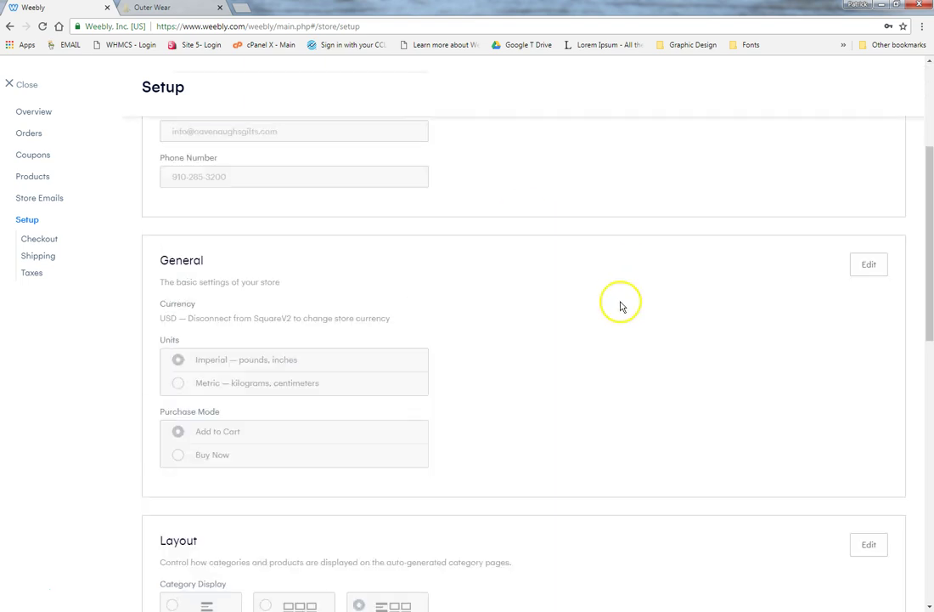
pyautogui.scroll(-3, 627, 331)
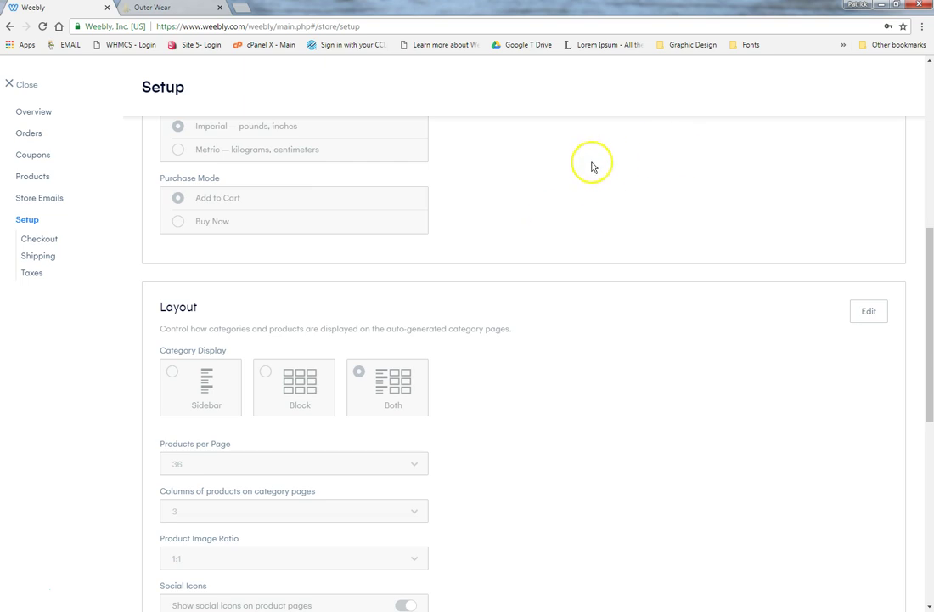
pyautogui.scroll(-3, 646, 286)
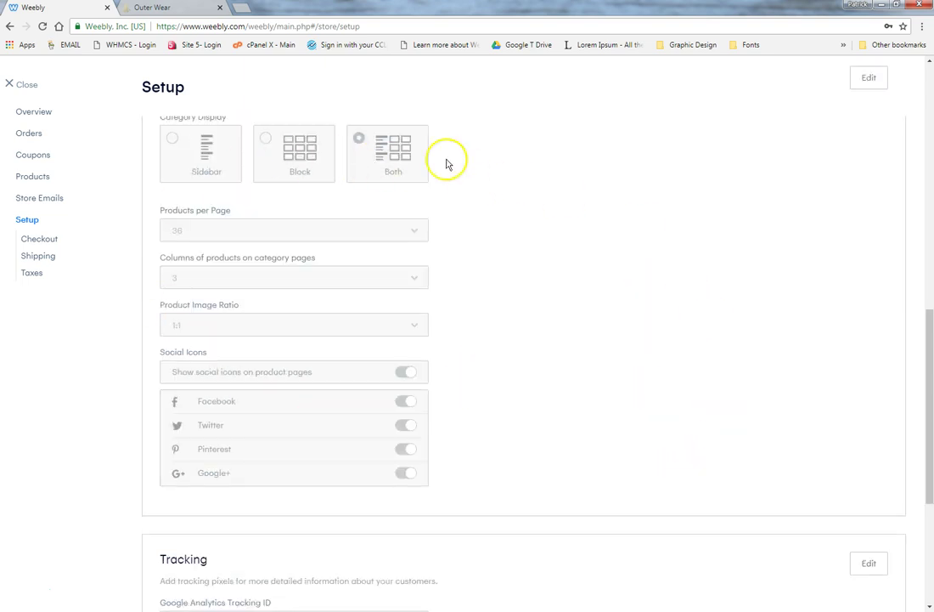
# Switch to the live site and open the Jewelry category from its shop page.
pyautogui.click(195, 10)
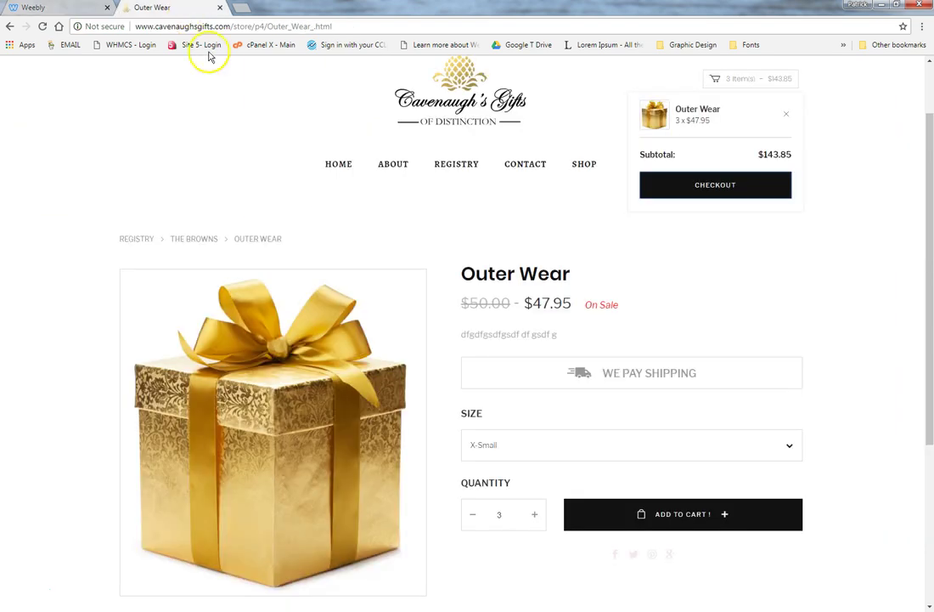
pyautogui.click(585, 166)
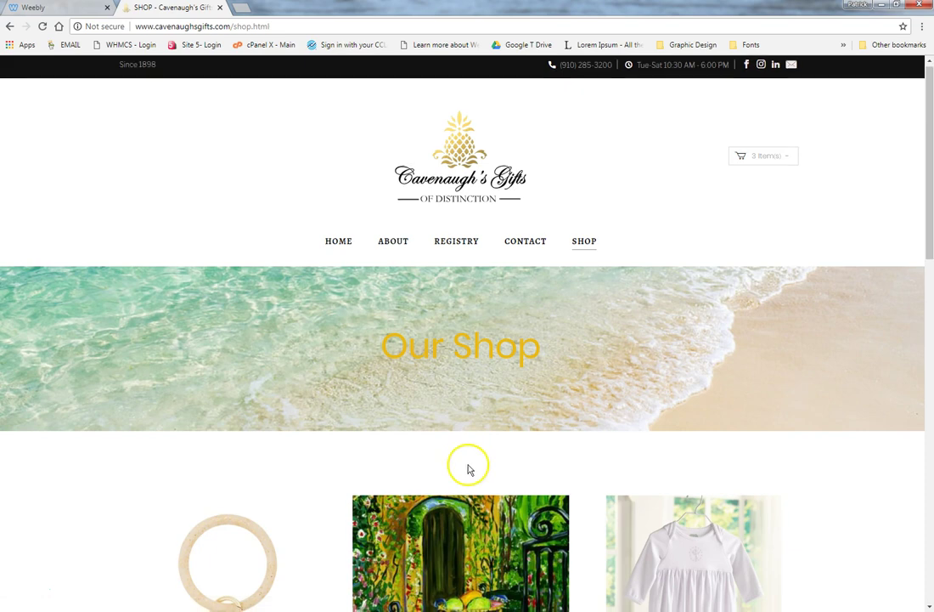
pyautogui.scroll(-6, 469, 467)
pyautogui.click(398, 512)
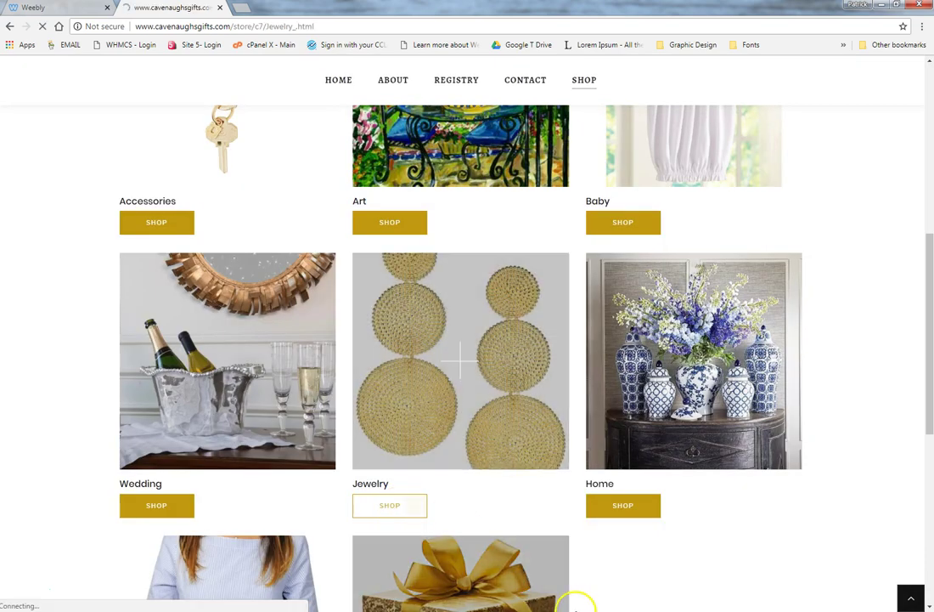
# Look over the Jewelry page's category list on the live shop and open the Baby category.
pyautogui.scroll(-2, 570, 605)
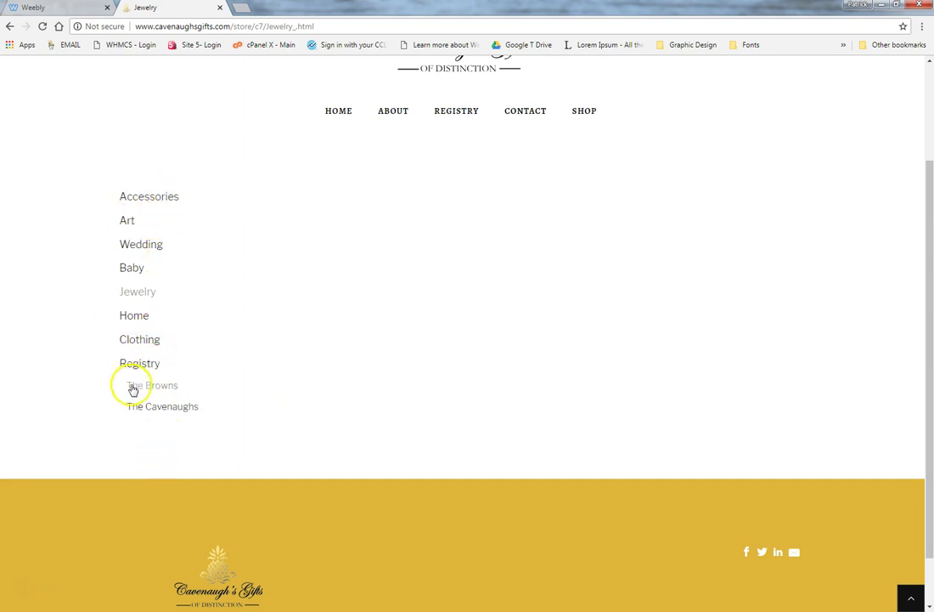
pyautogui.click(136, 268)
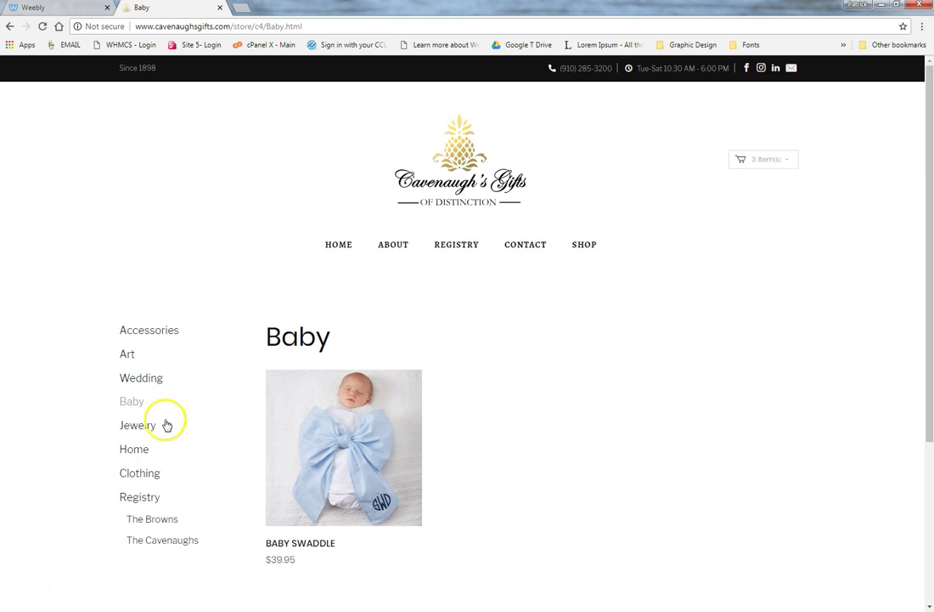
# Switch back to the Weebly store setup and examine its social icon and tracking settings.
pyautogui.click(54, 8)
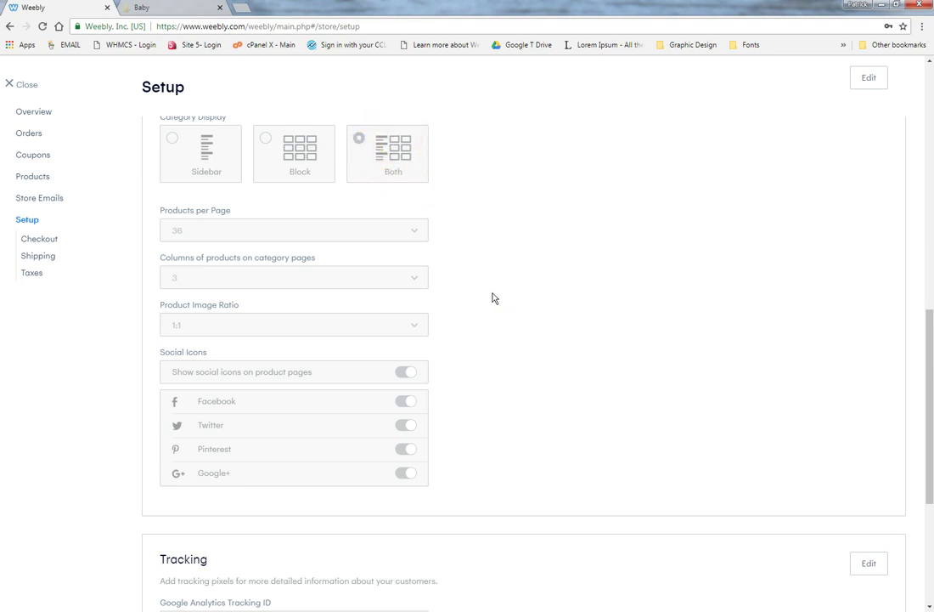
pyautogui.scroll(-3, 492, 293)
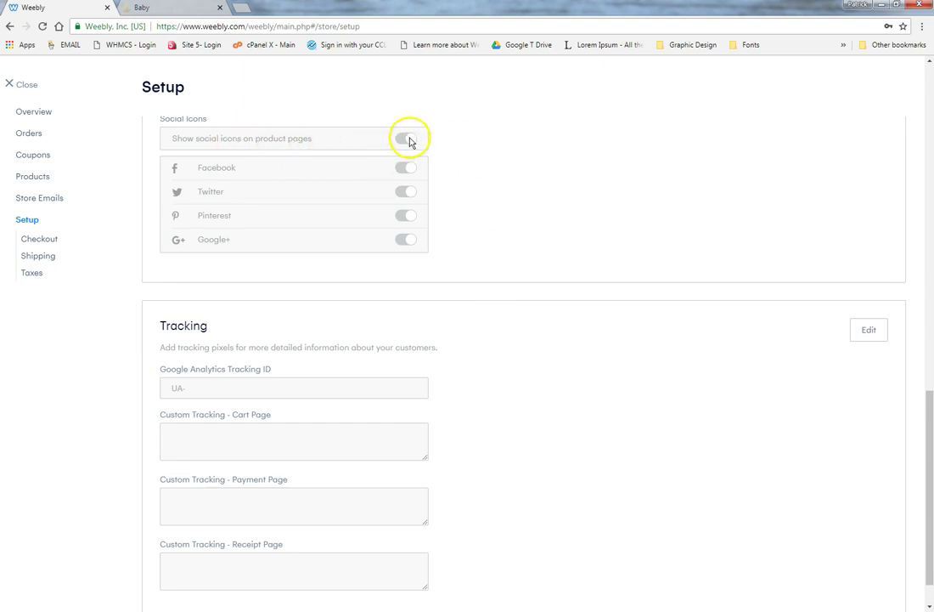
pyautogui.scroll(3, 519, 194)
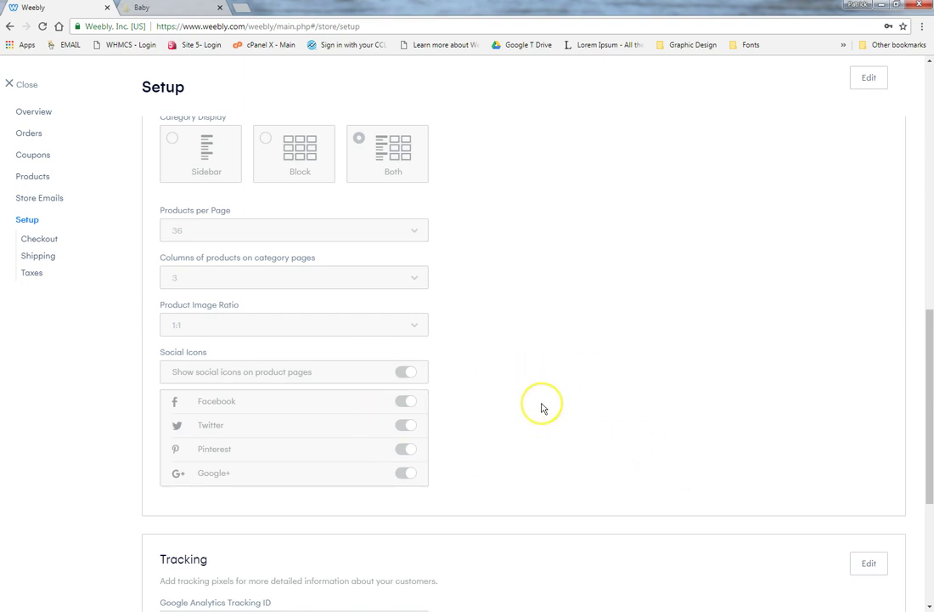
pyautogui.scroll(-3, 542, 409)
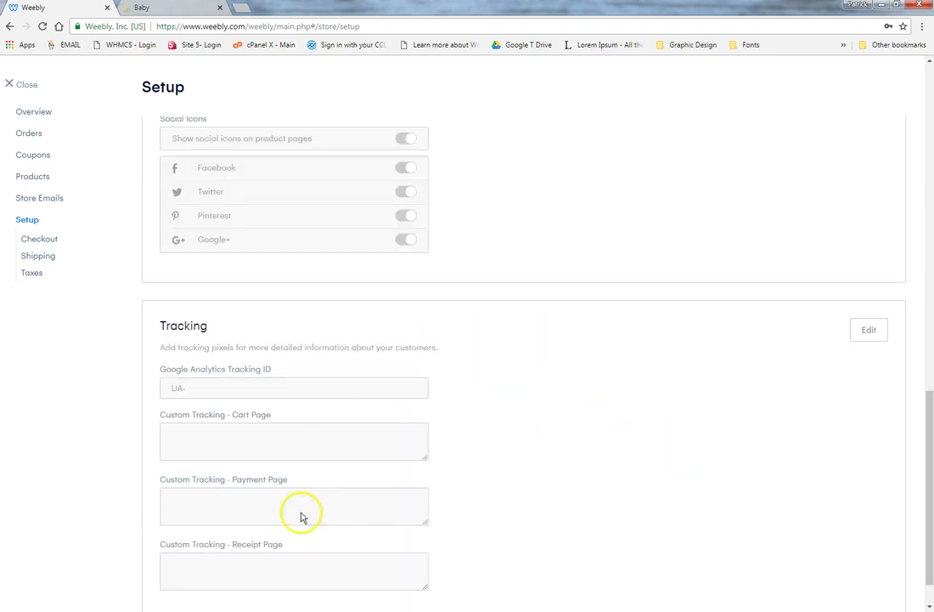
pyautogui.scroll(-1, 543, 446)
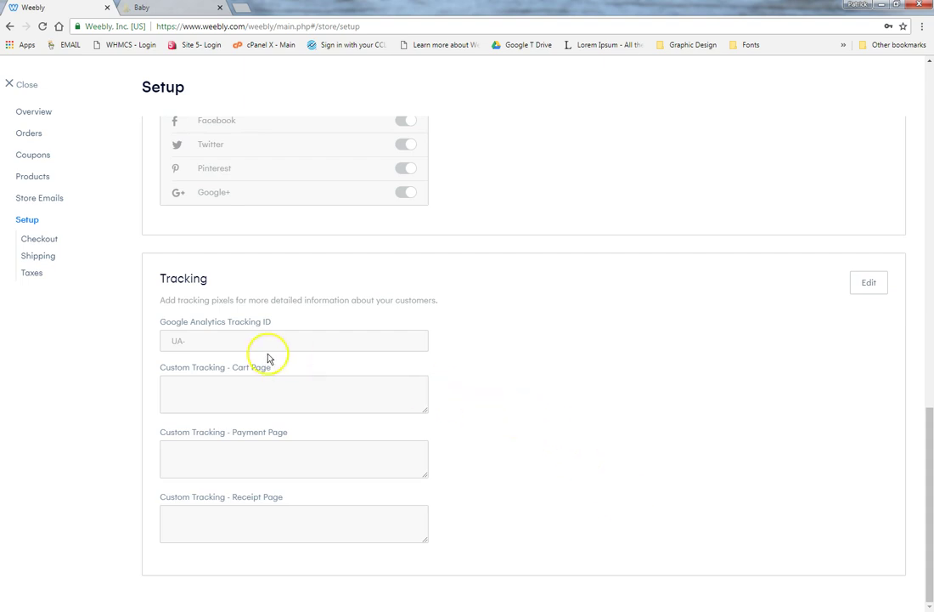
# Open the checkout setup and examine its credit card, PayPal, store policy and checkout option settings.
pyautogui.click(51, 242)
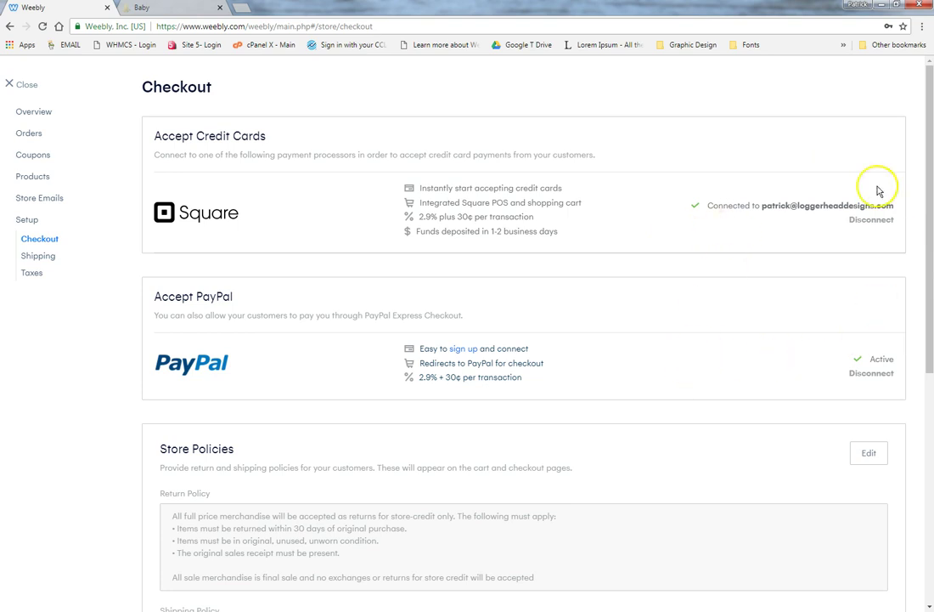
pyautogui.click(712, 296)
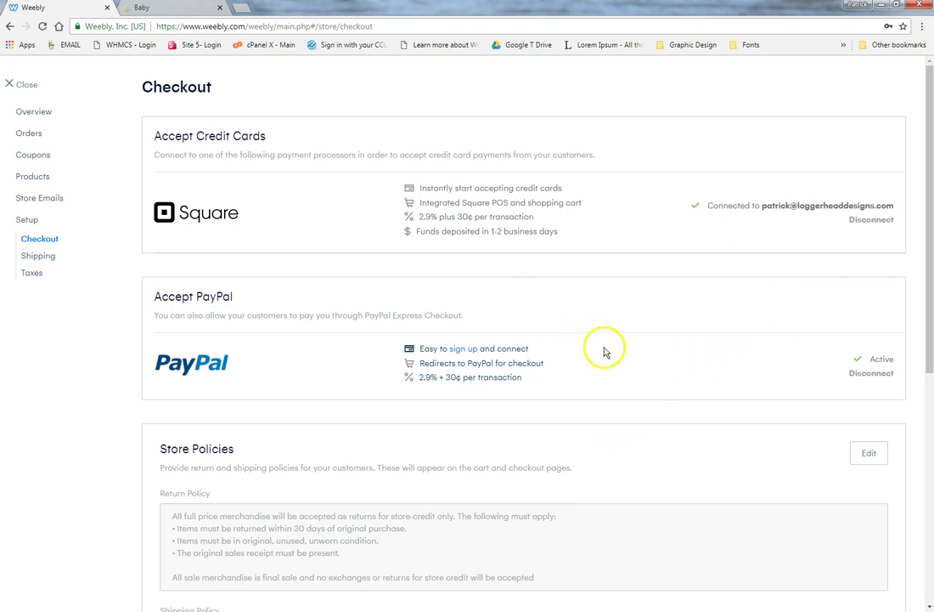
pyautogui.scroll(-3, 586, 357)
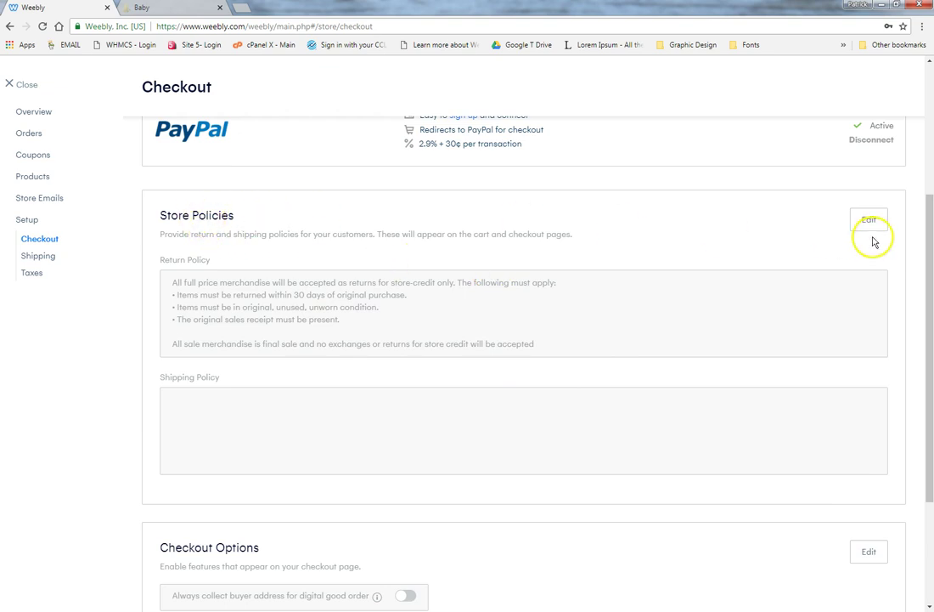
pyautogui.scroll(-2, 809, 292)
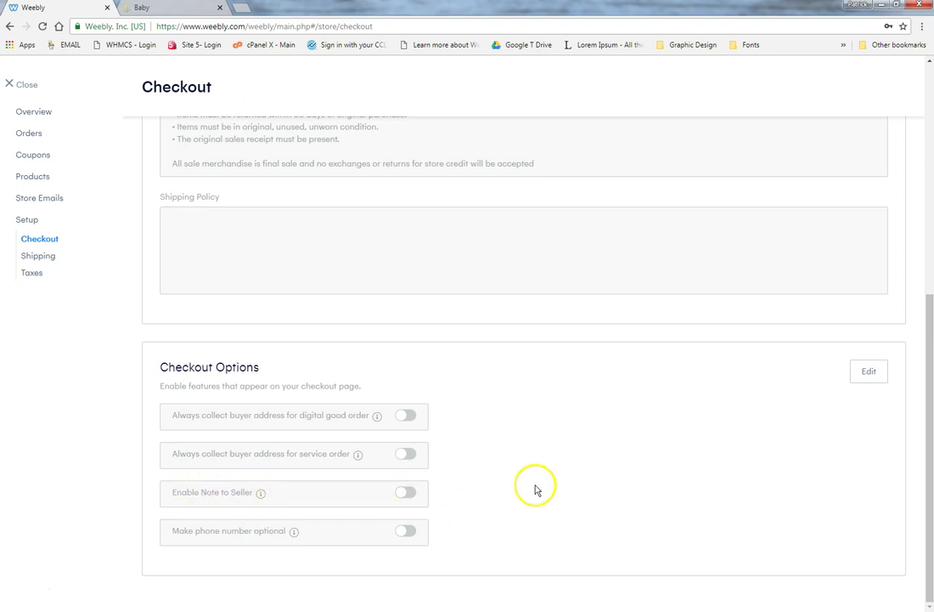
# Examine the store's shipping and tax settings, and close the store area to return to the site editor.
pyautogui.click(47, 262)
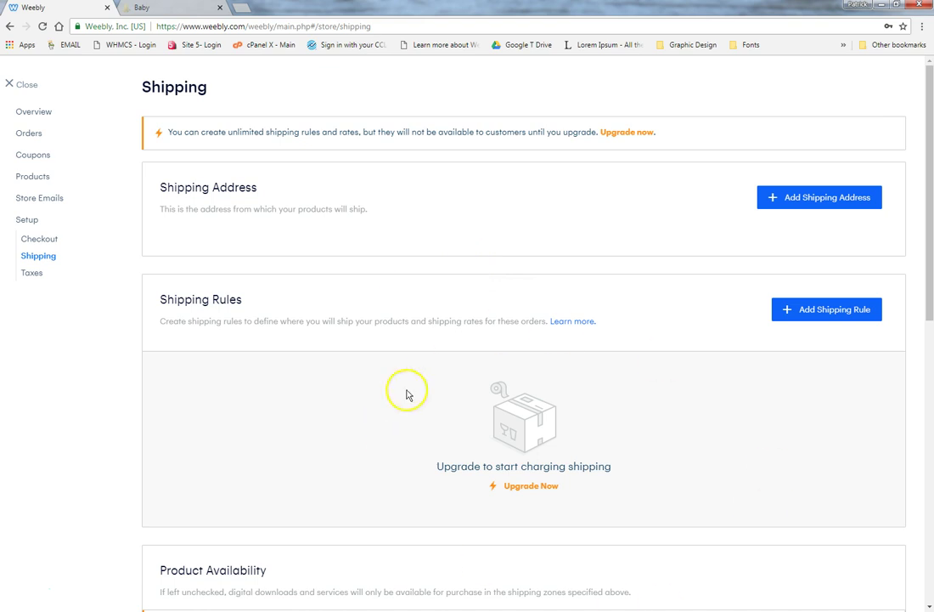
pyautogui.click(30, 272)
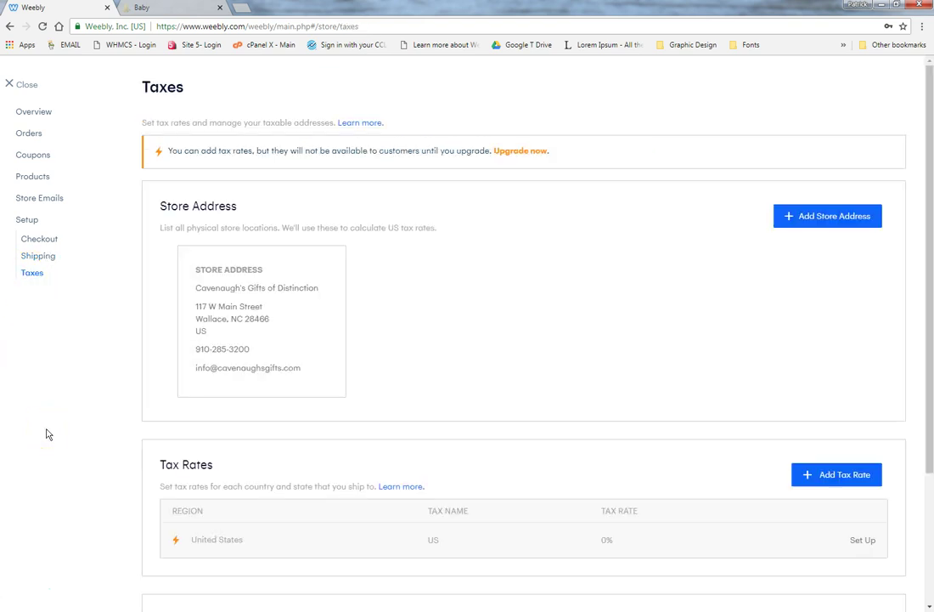
pyautogui.scroll(-2, 48, 434)
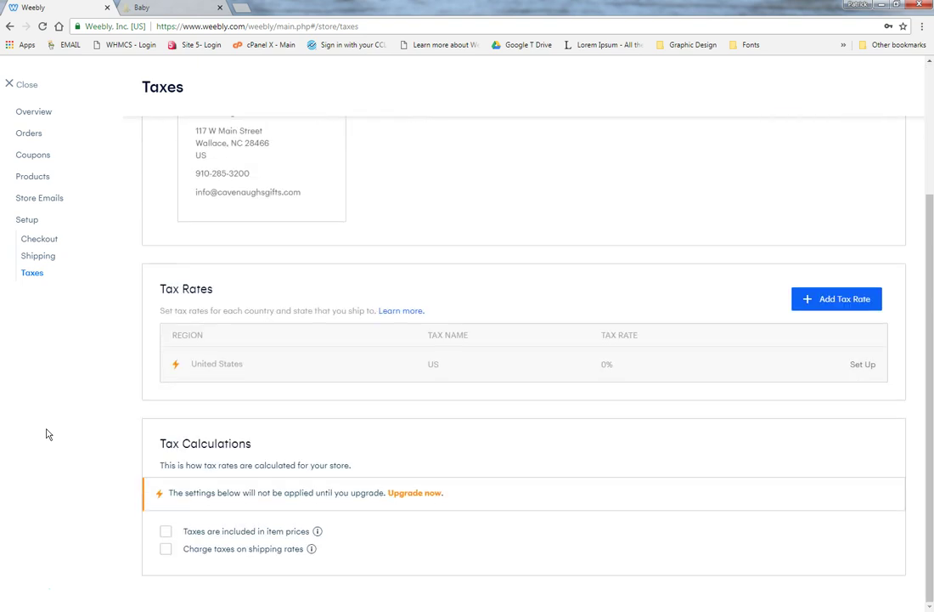
pyautogui.scroll(2, 46, 432)
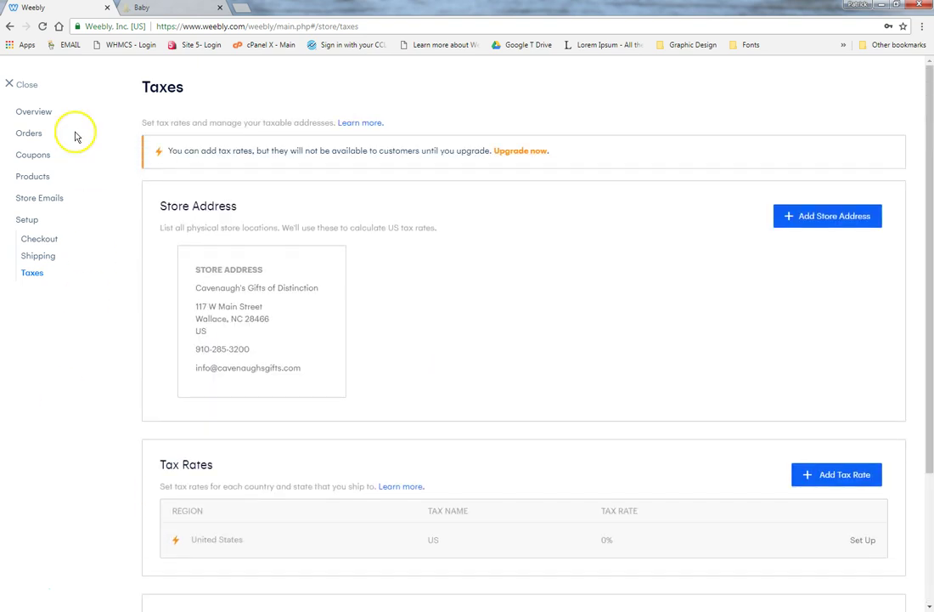
pyautogui.click(17, 85)
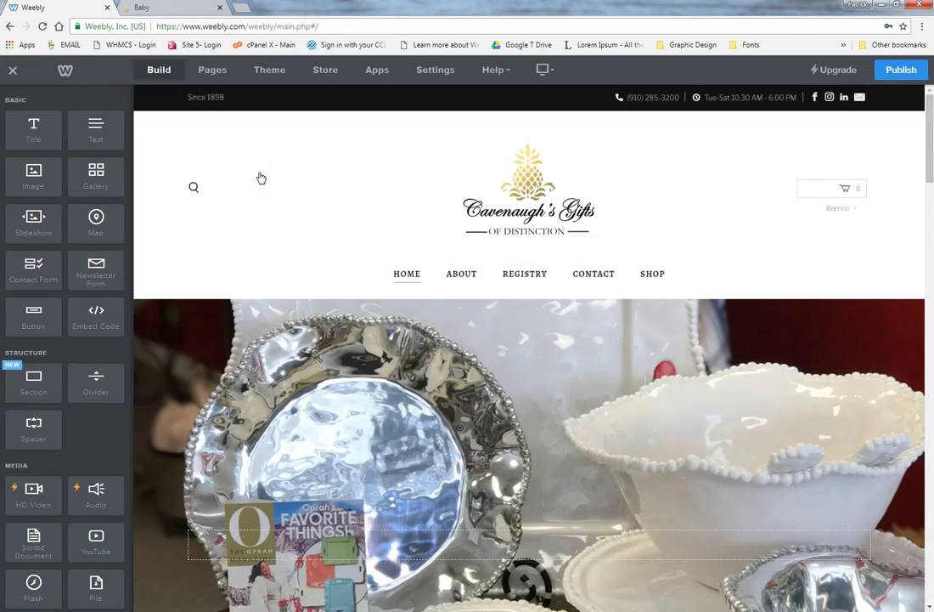
pyautogui.click(274, 176)
pyautogui.click(269, 68)
pyautogui.moveTo(269, 68); pyautogui.dragTo(282, 132)
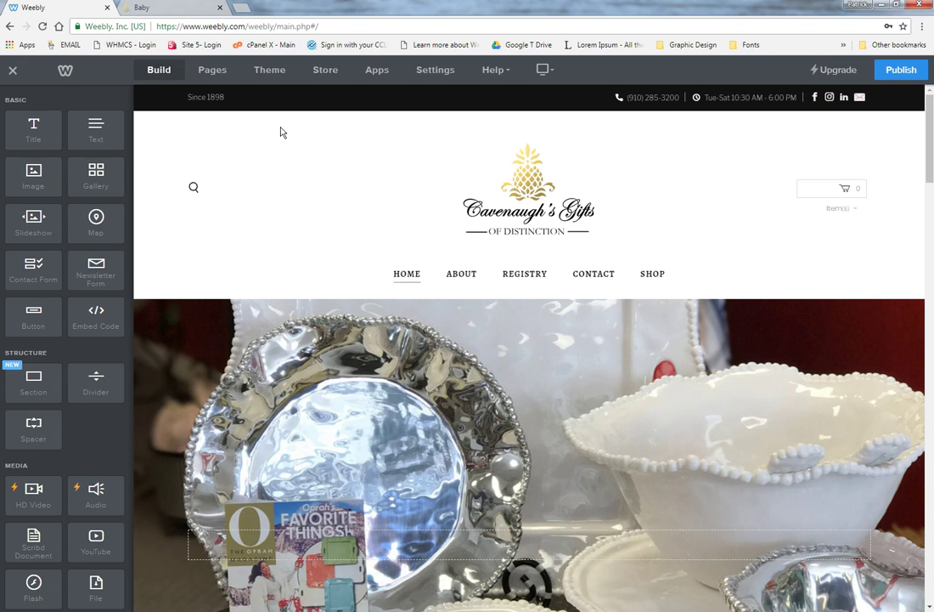